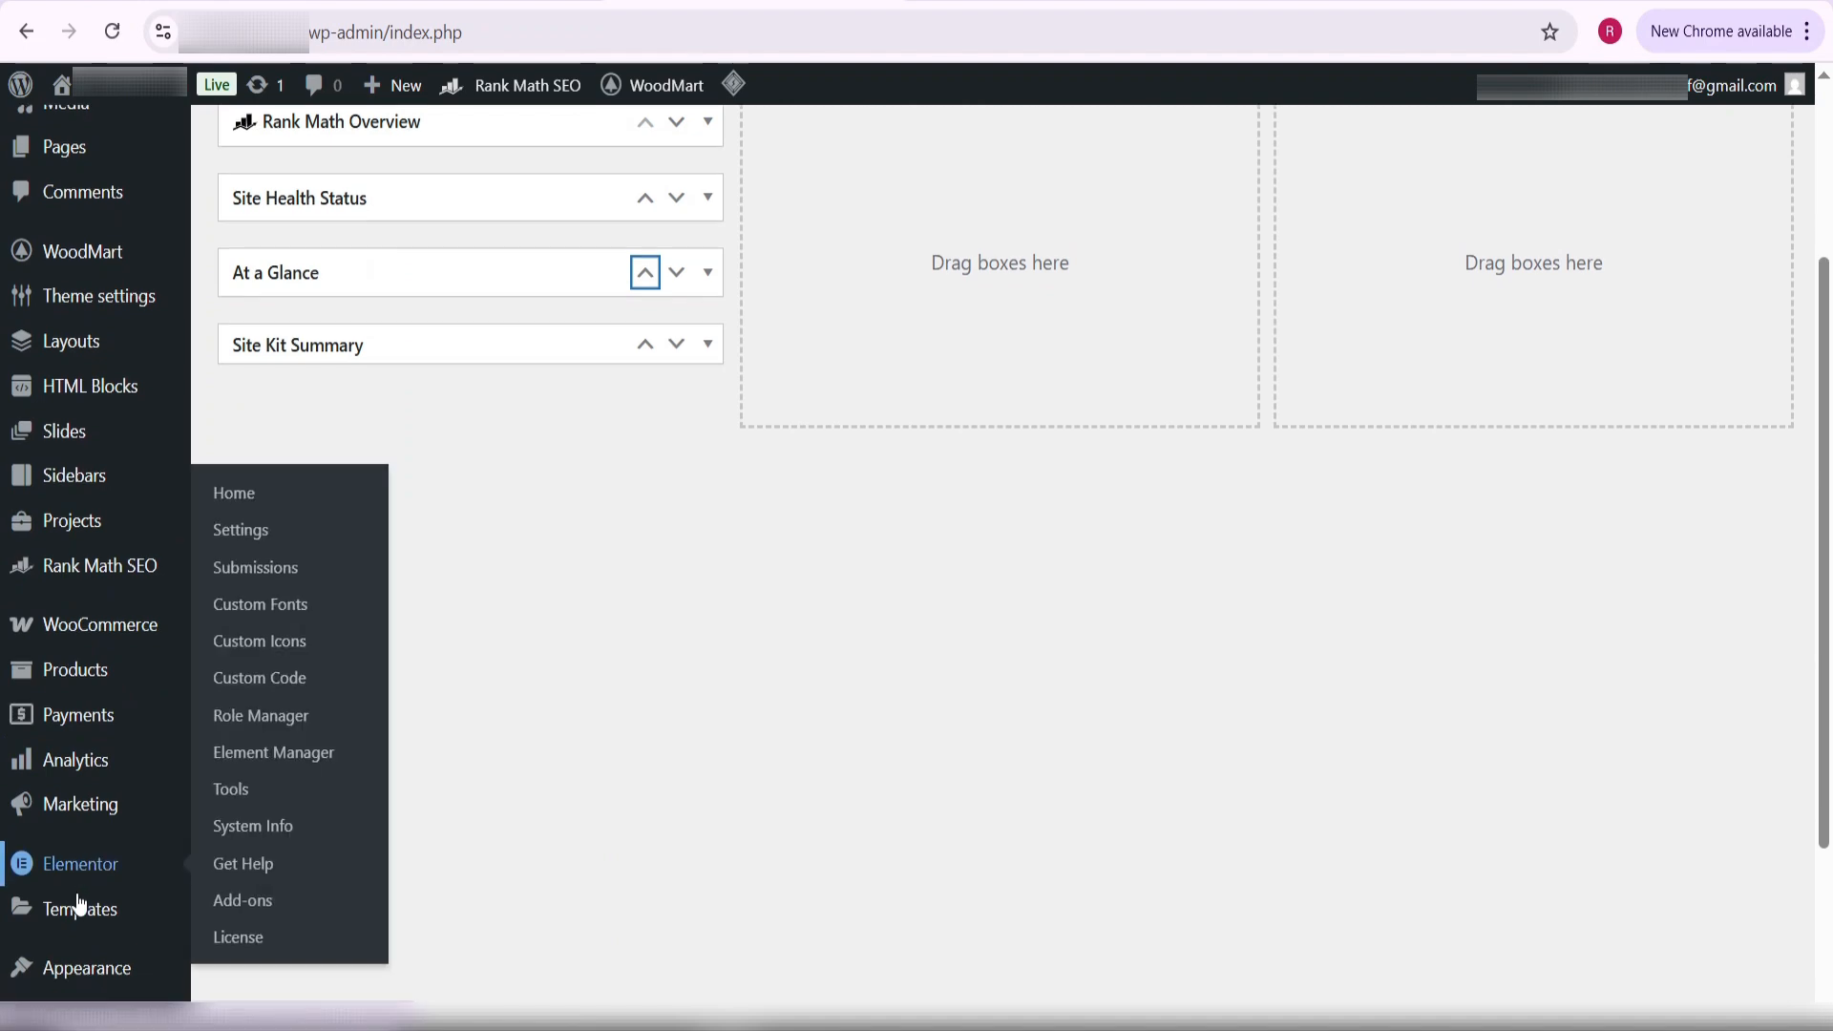
# - Open the page for adding plugins and search it for "flexible shipping"
pyautogui.click(67, 775)
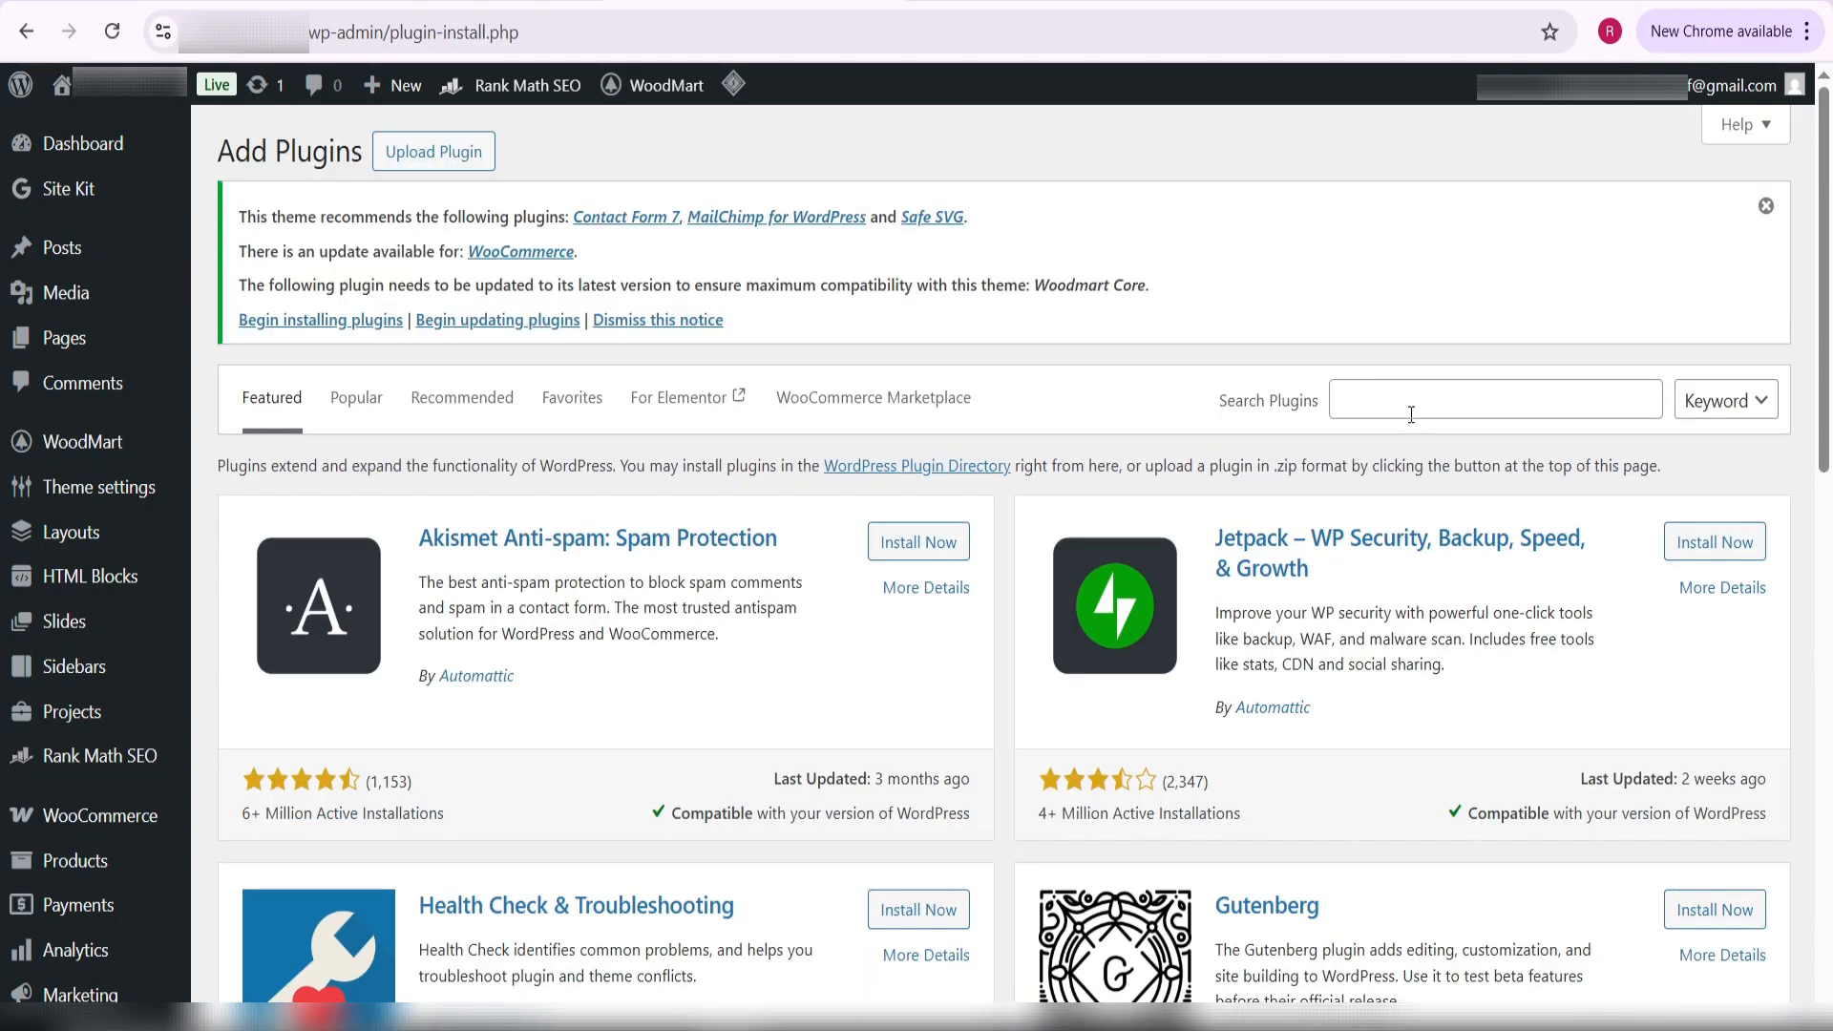
pyautogui.click(1397, 411)
pyautogui.write('flexi')
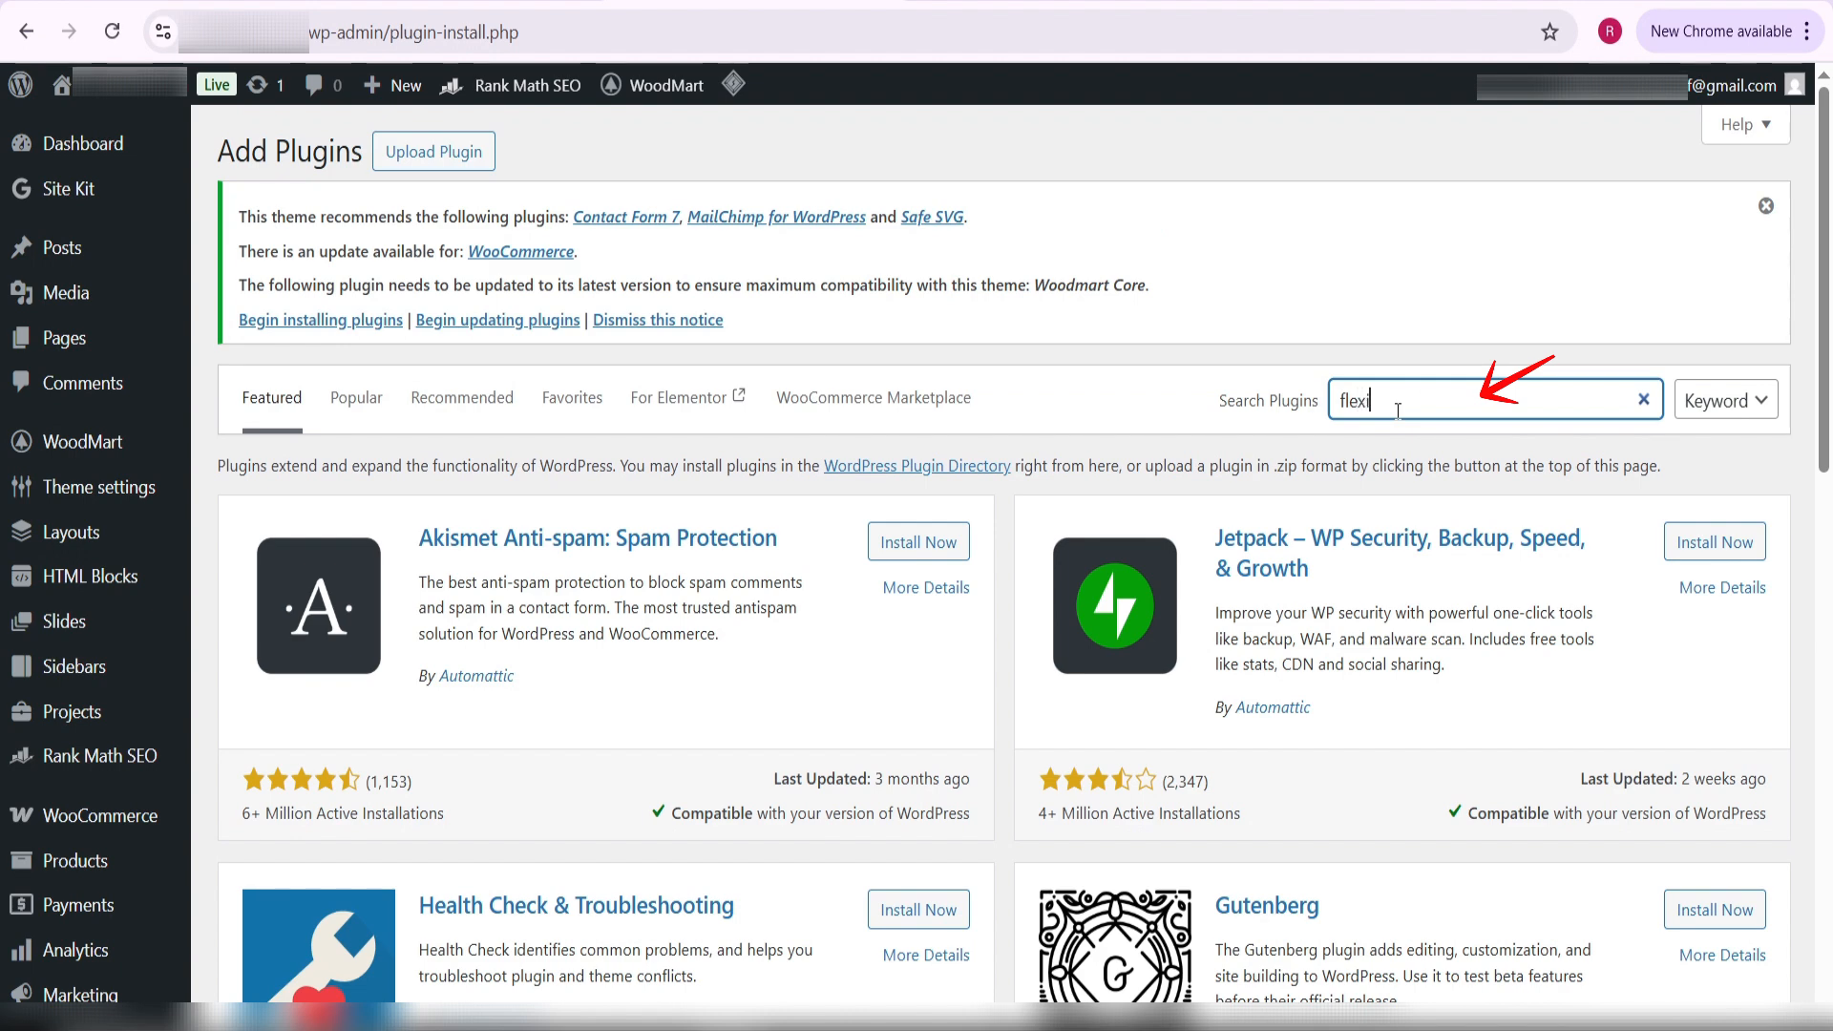
pyautogui.write('ble shipp')
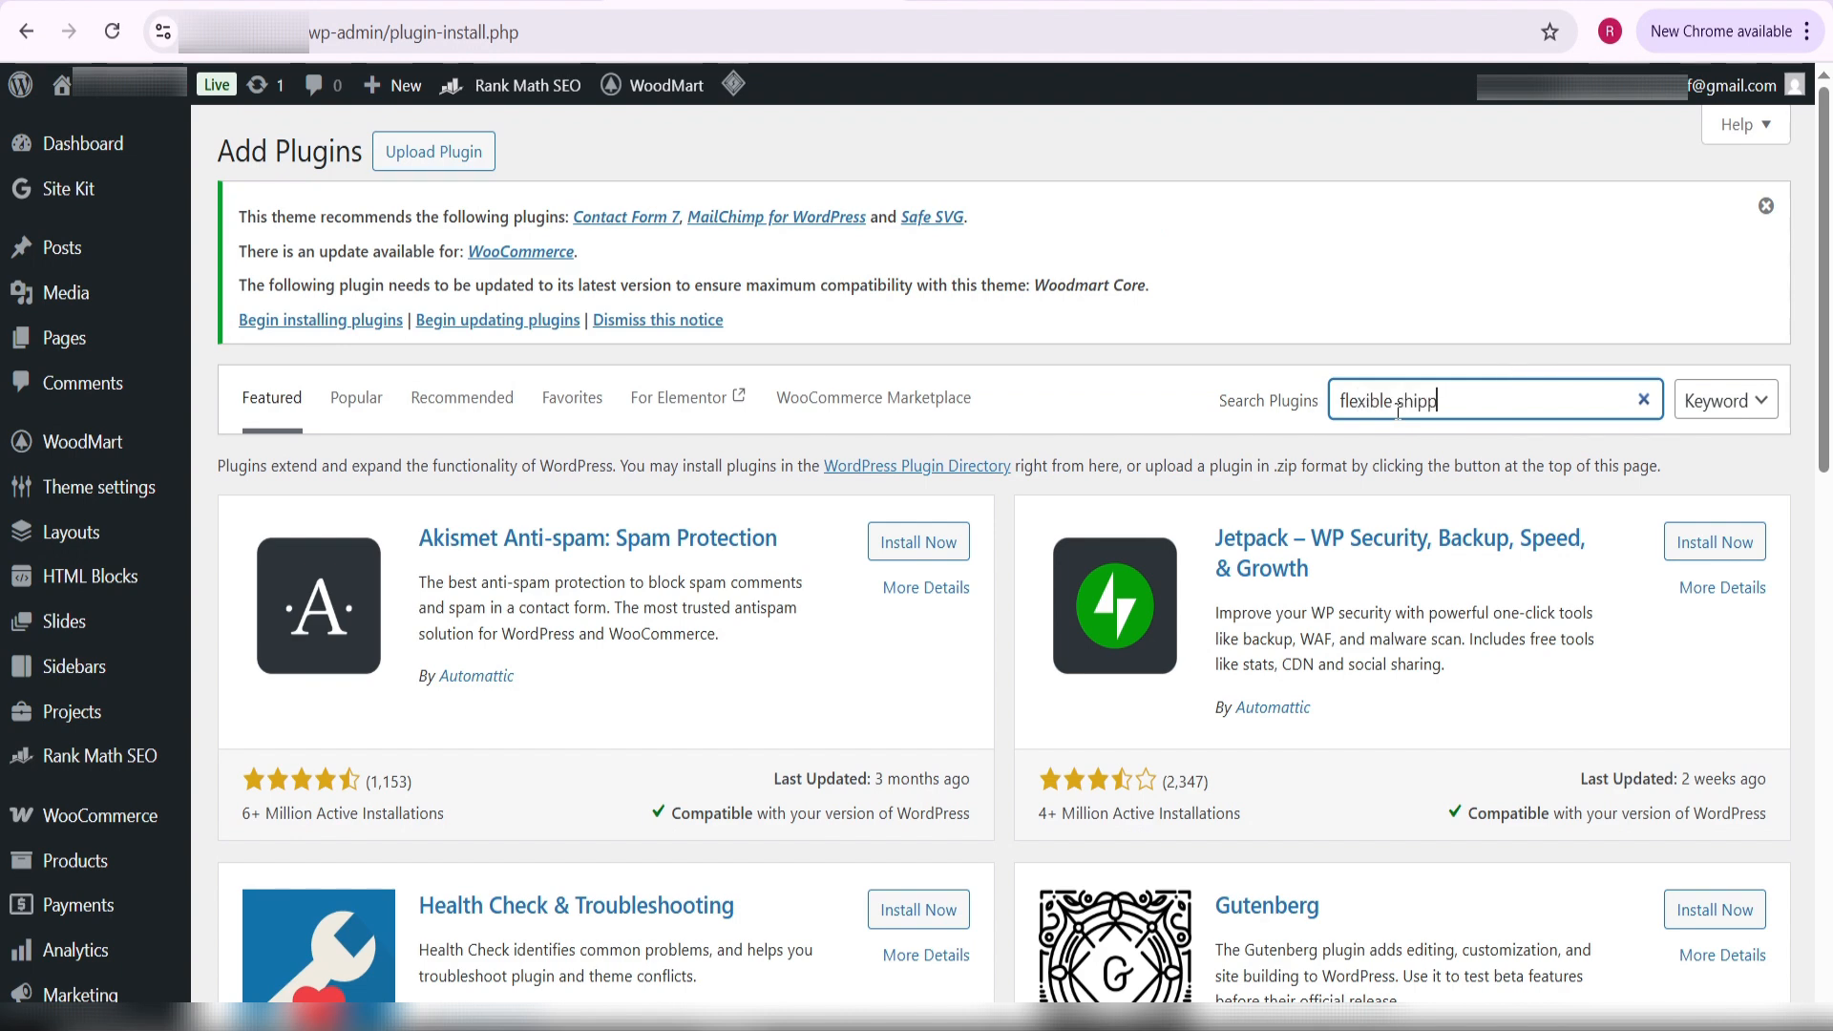
pyautogui.write('ing')
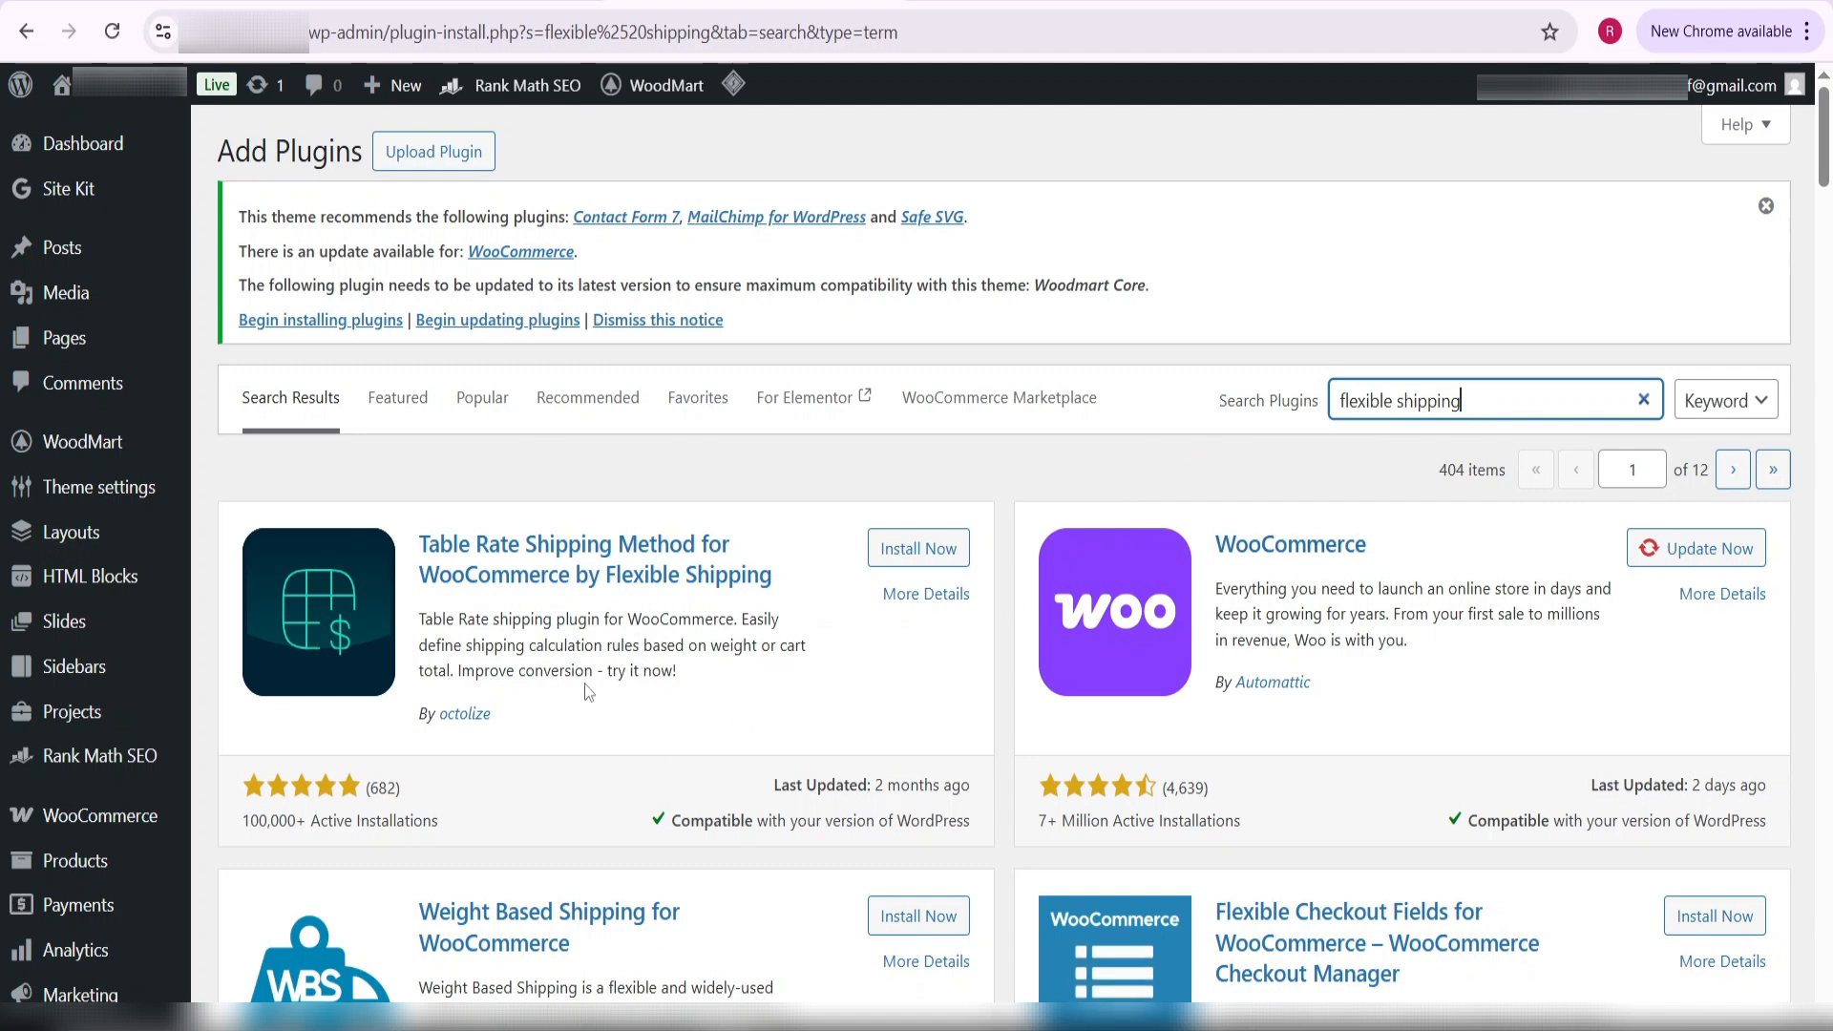
# - Install and activate the plugin Table Rate Shipping Method for WooCommerce by Flexible Shipping
pyautogui.scroll(-2, 584, 684)
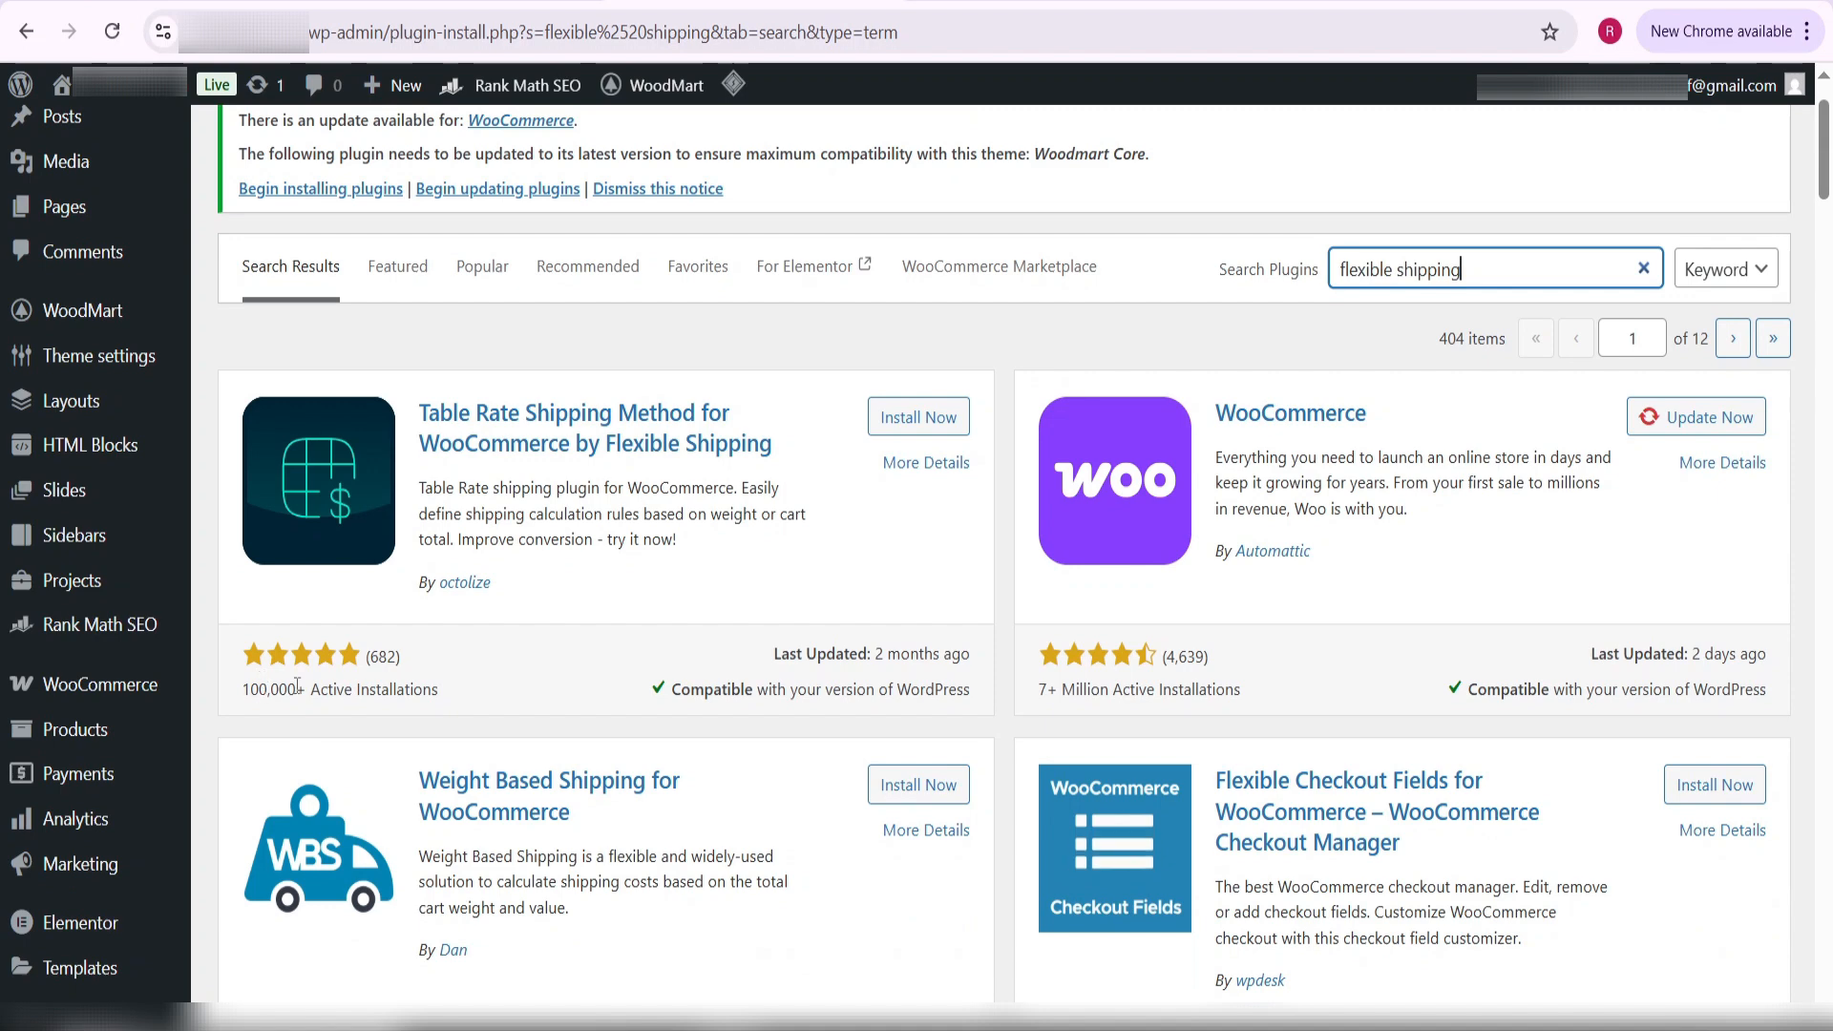
pyautogui.click(924, 418)
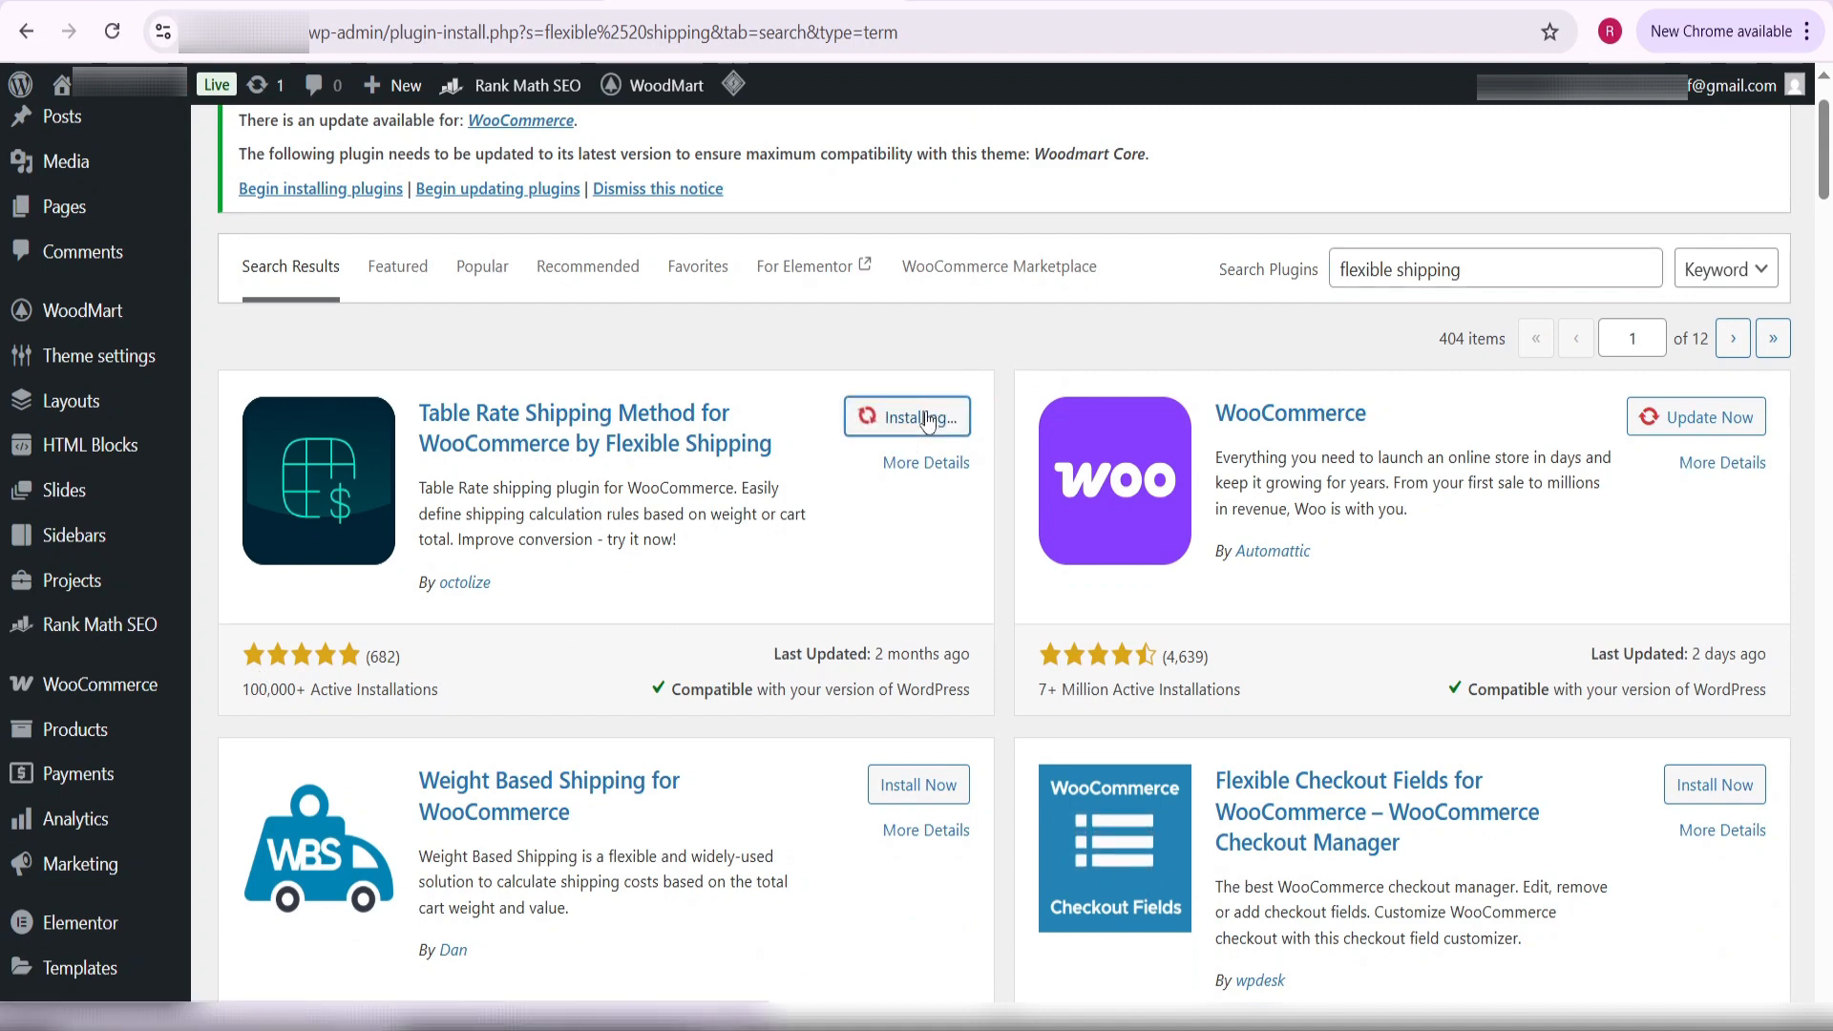
pyautogui.scroll(-1, 920, 426)
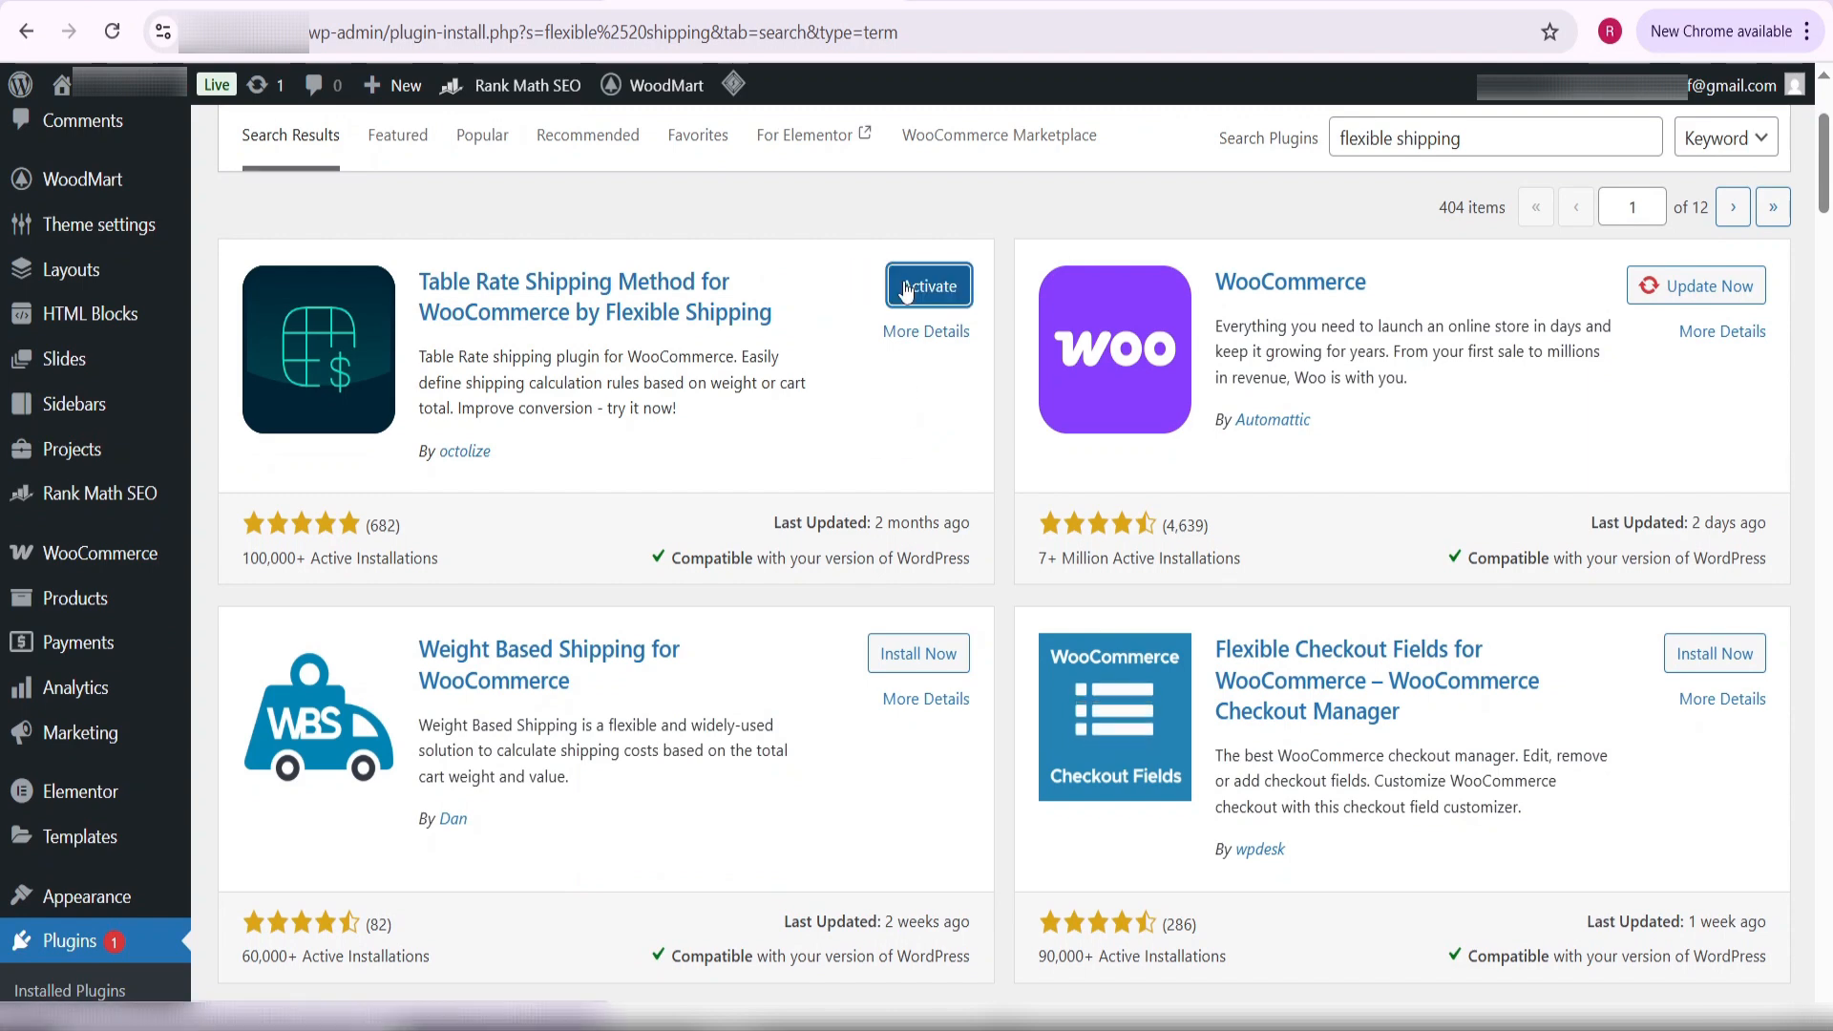
pyautogui.click(927, 287)
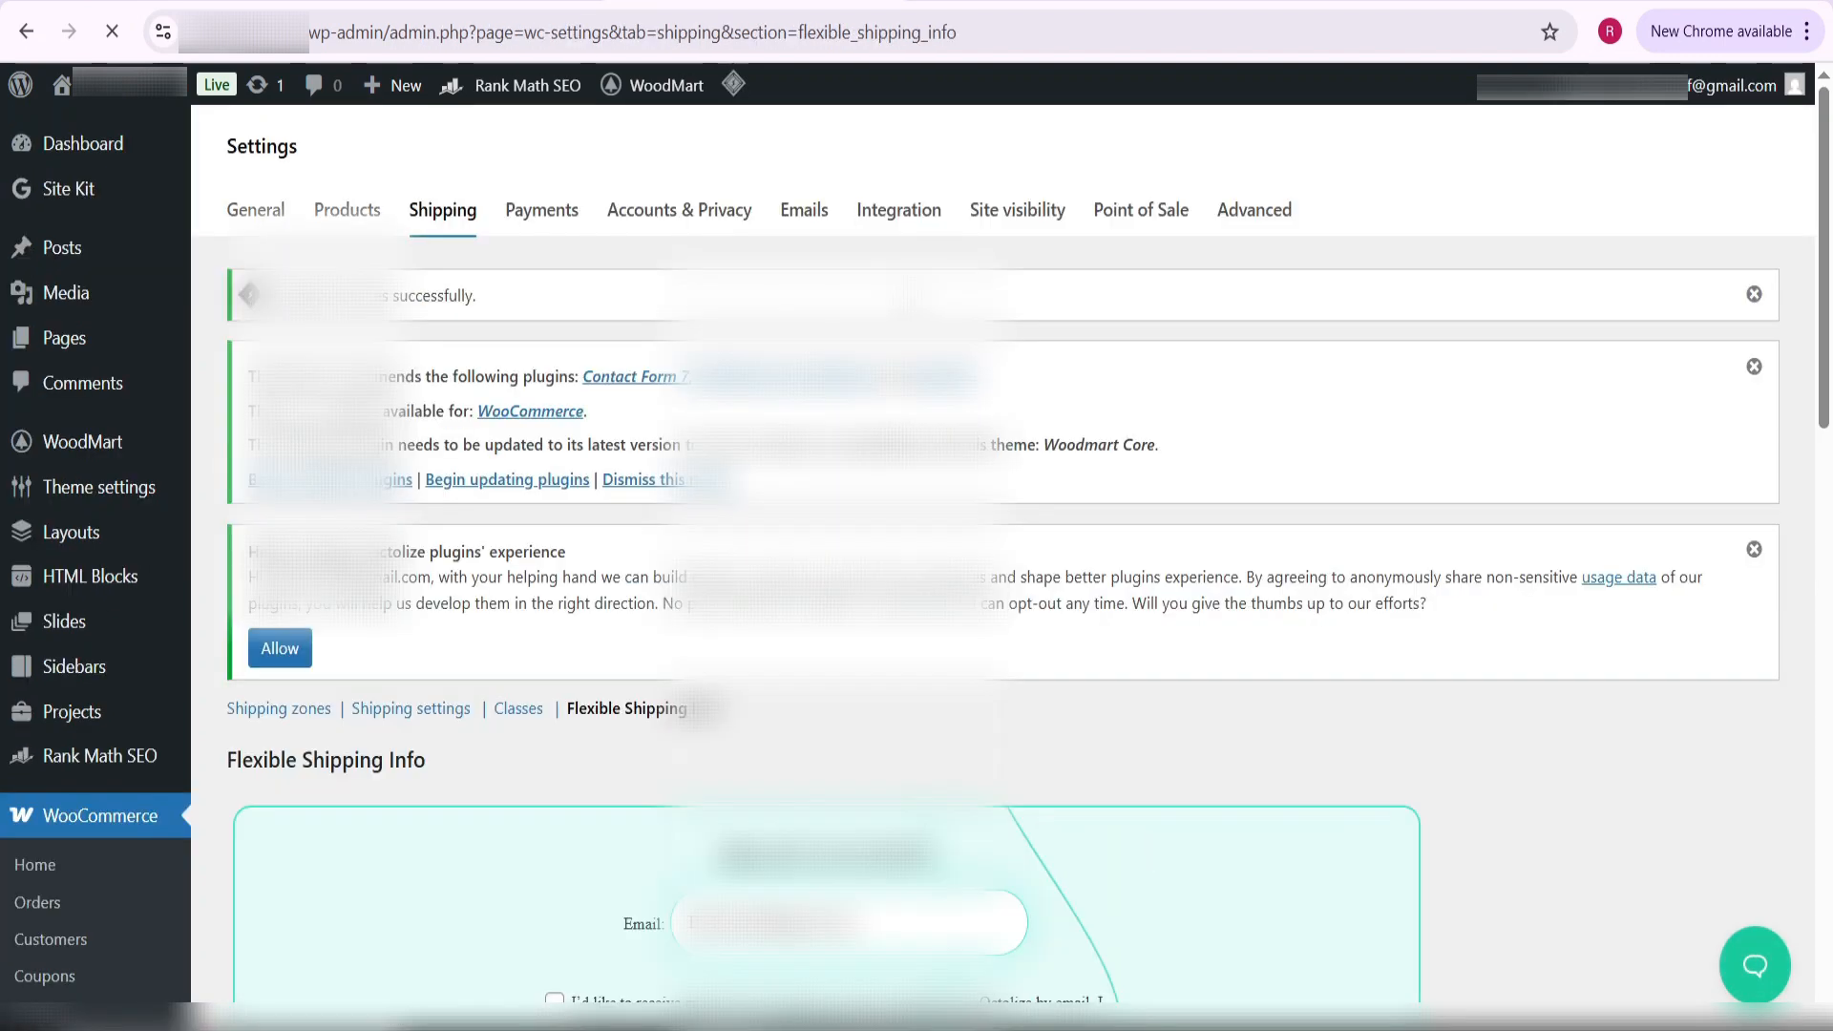
# - Look through the Flexible Shipping Info page, including its guides and PRO feature list
pyautogui.scroll(-3, 916, 567)
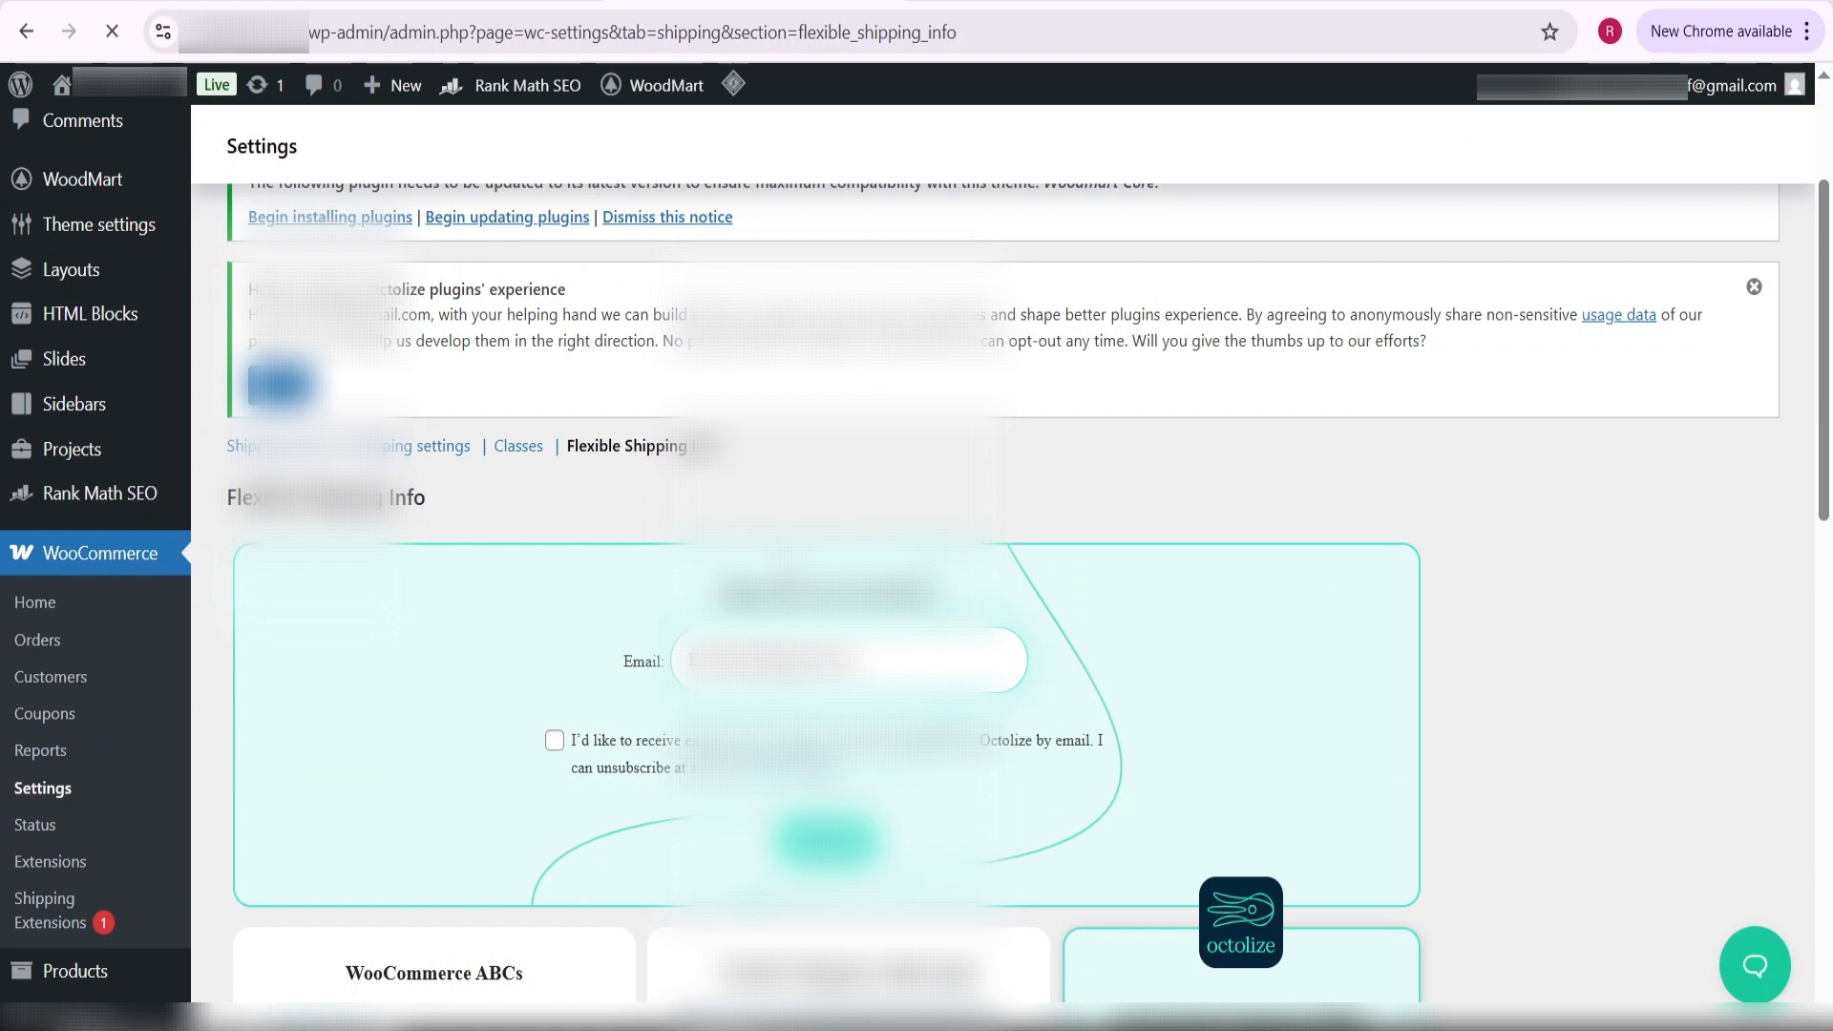
pyautogui.scroll(-6, 916, 567)
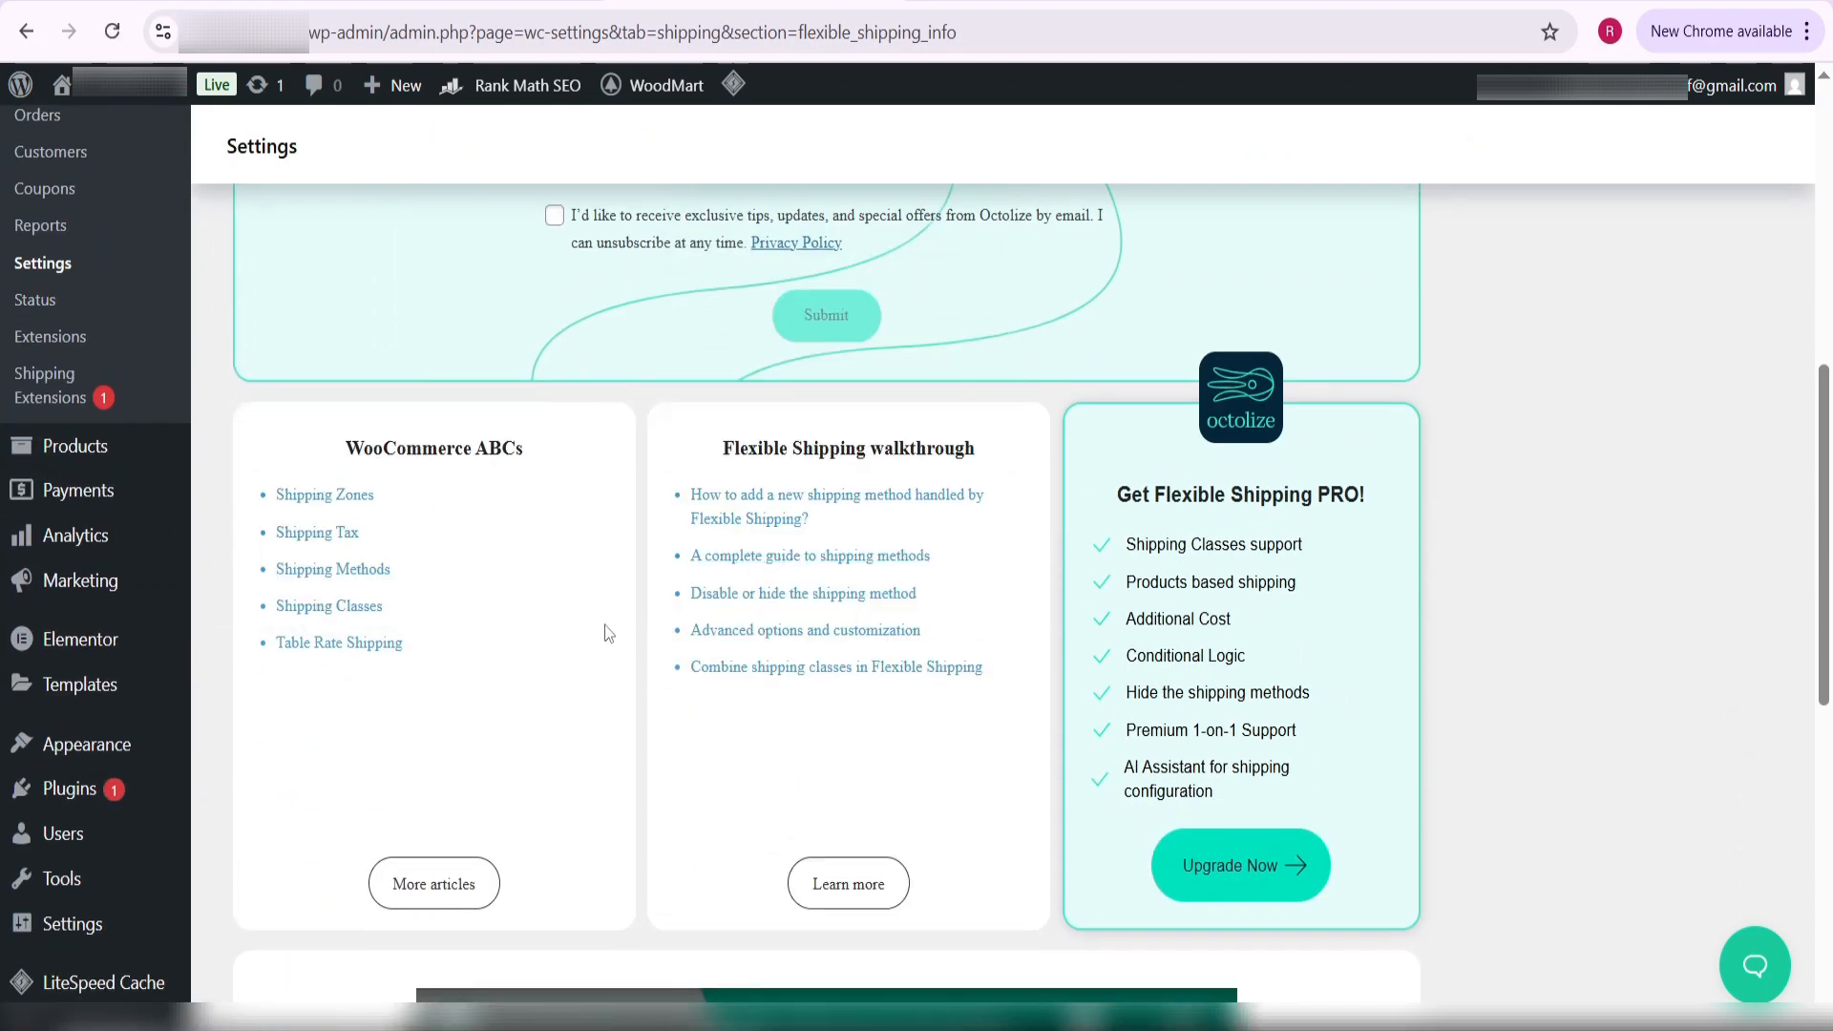
pyautogui.scroll(-4, 604, 632)
pyautogui.scroll(12, 601, 628)
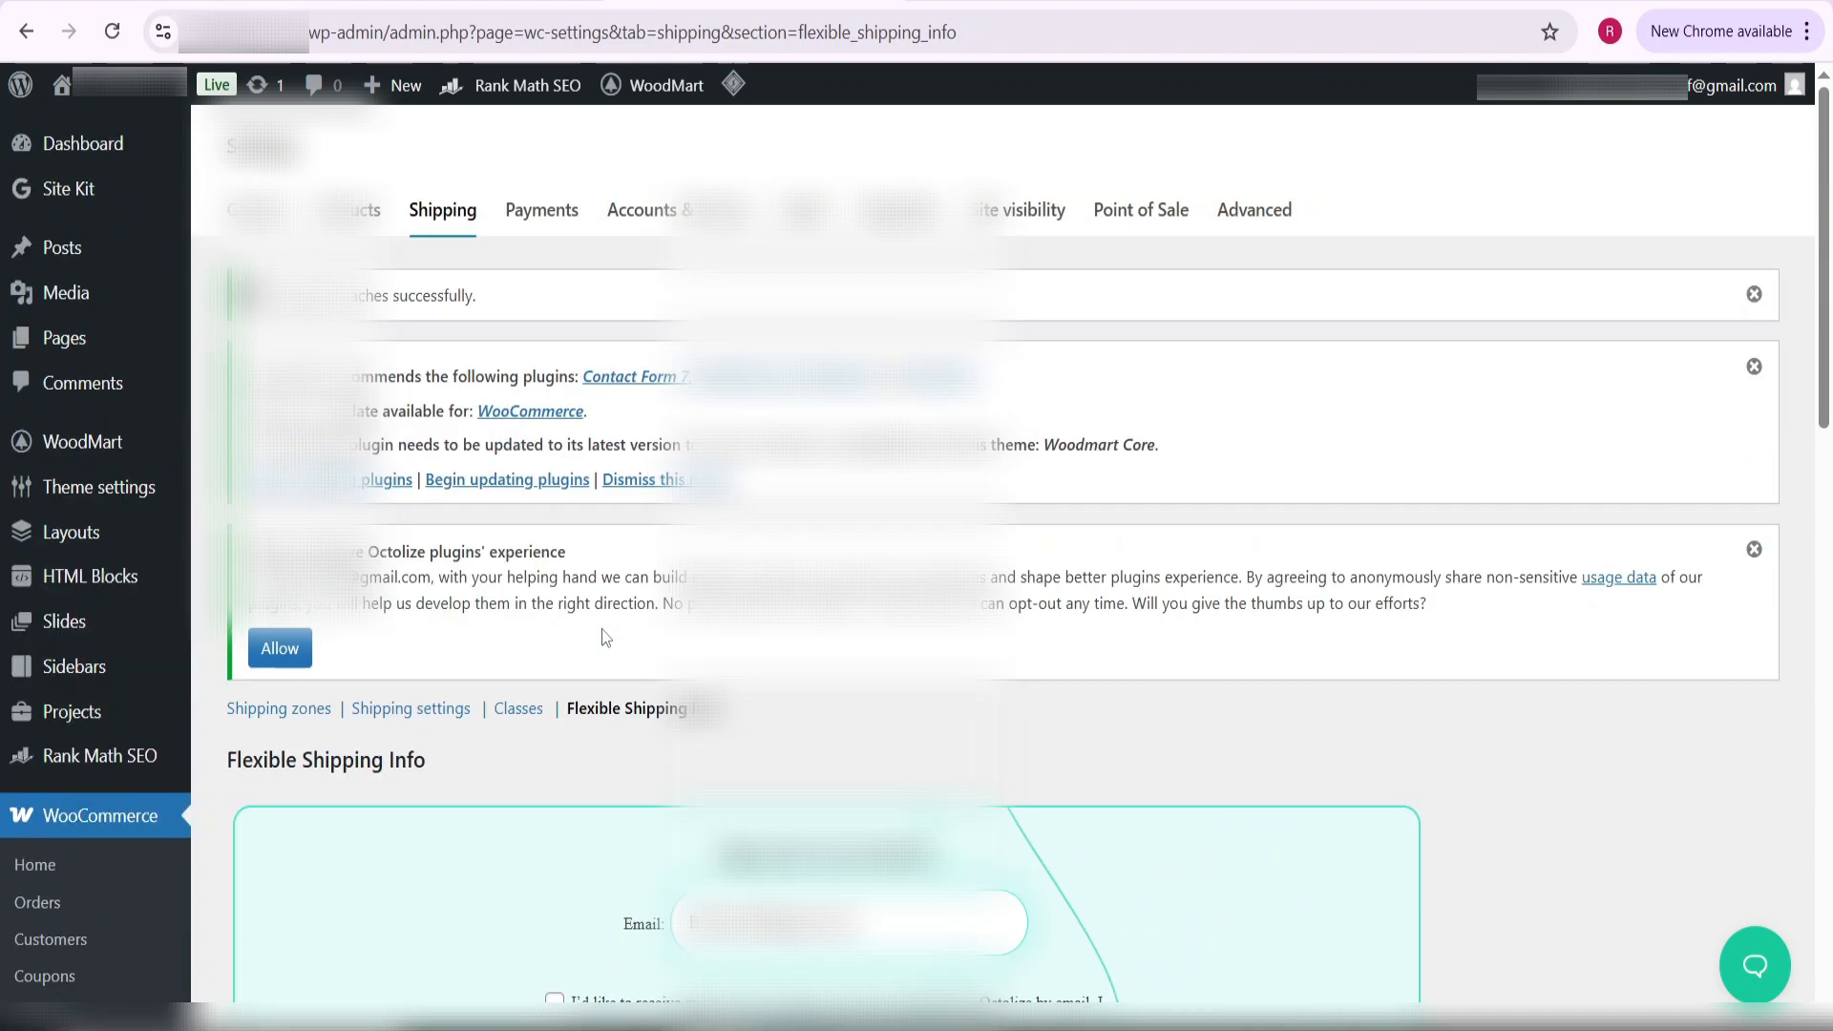
pyautogui.scroll(-4, 143, 669)
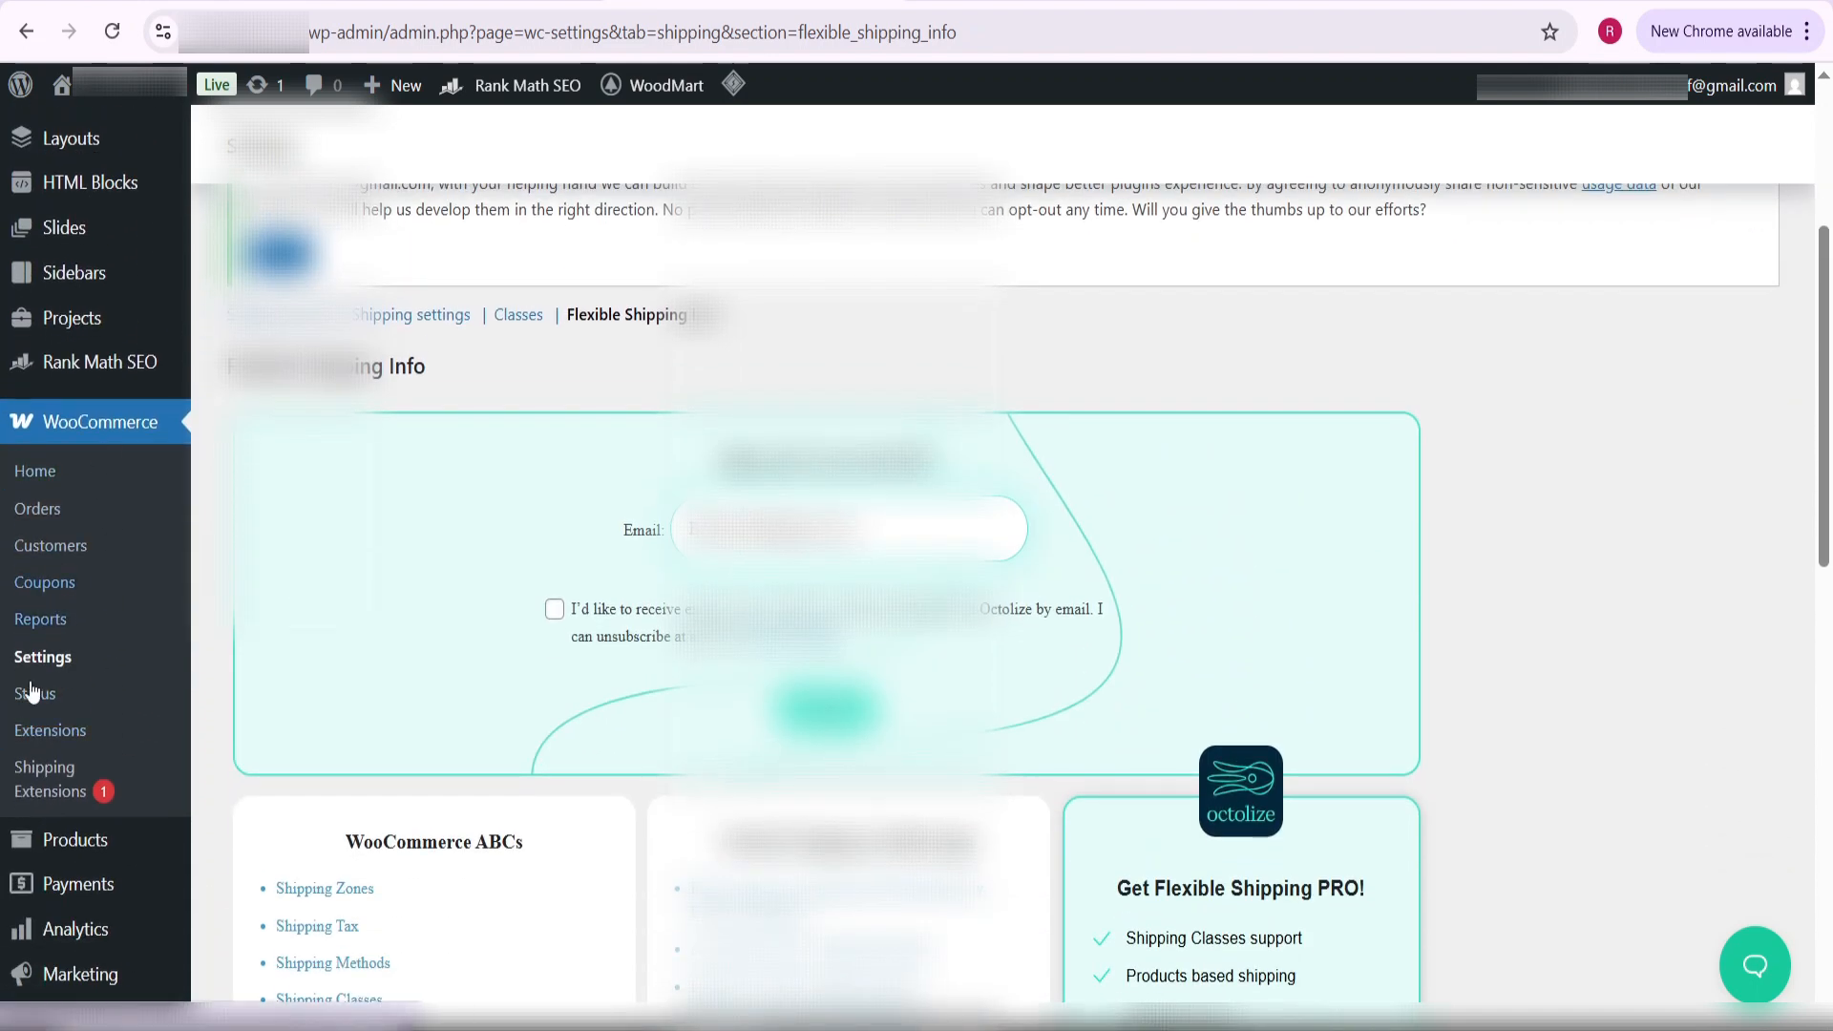
pyautogui.scroll(4, 215, 662)
pyautogui.scroll(1, 216, 662)
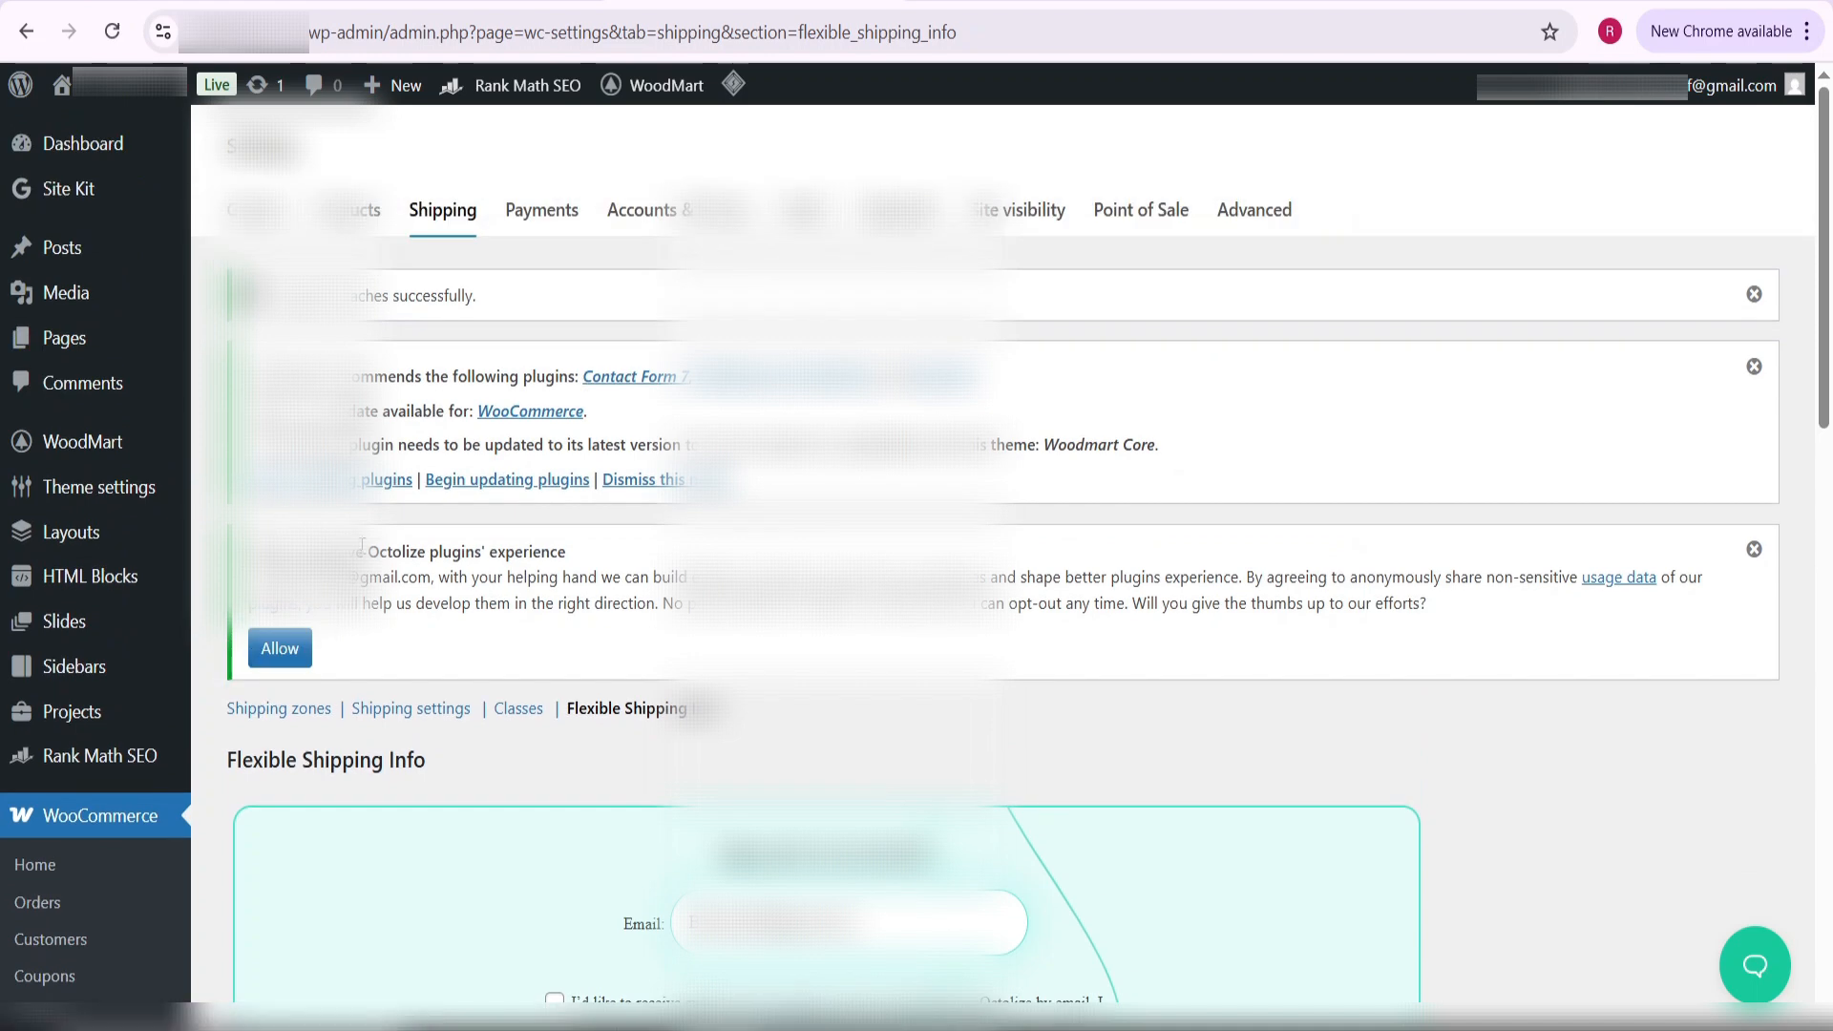
# - Go to the WooCommerce shipping zones and start adding a new shipping zone
pyautogui.click(287, 716)
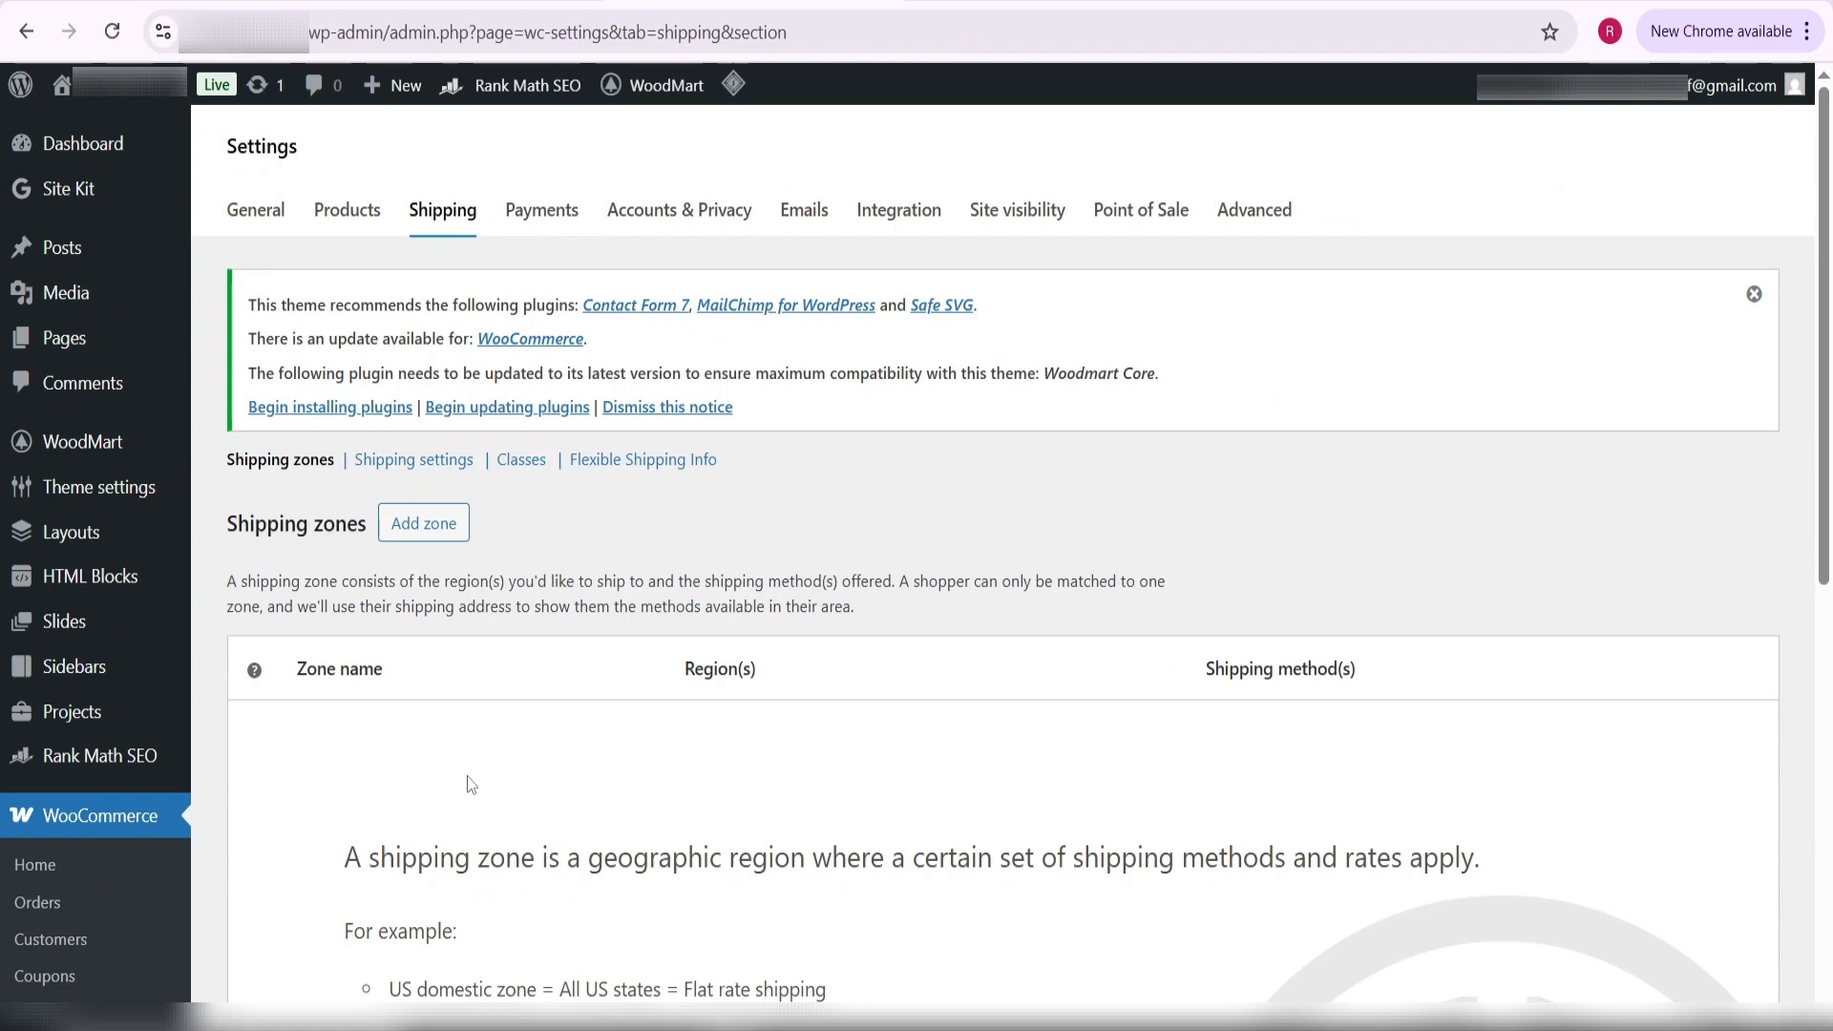
pyautogui.scroll(-5, 467, 780)
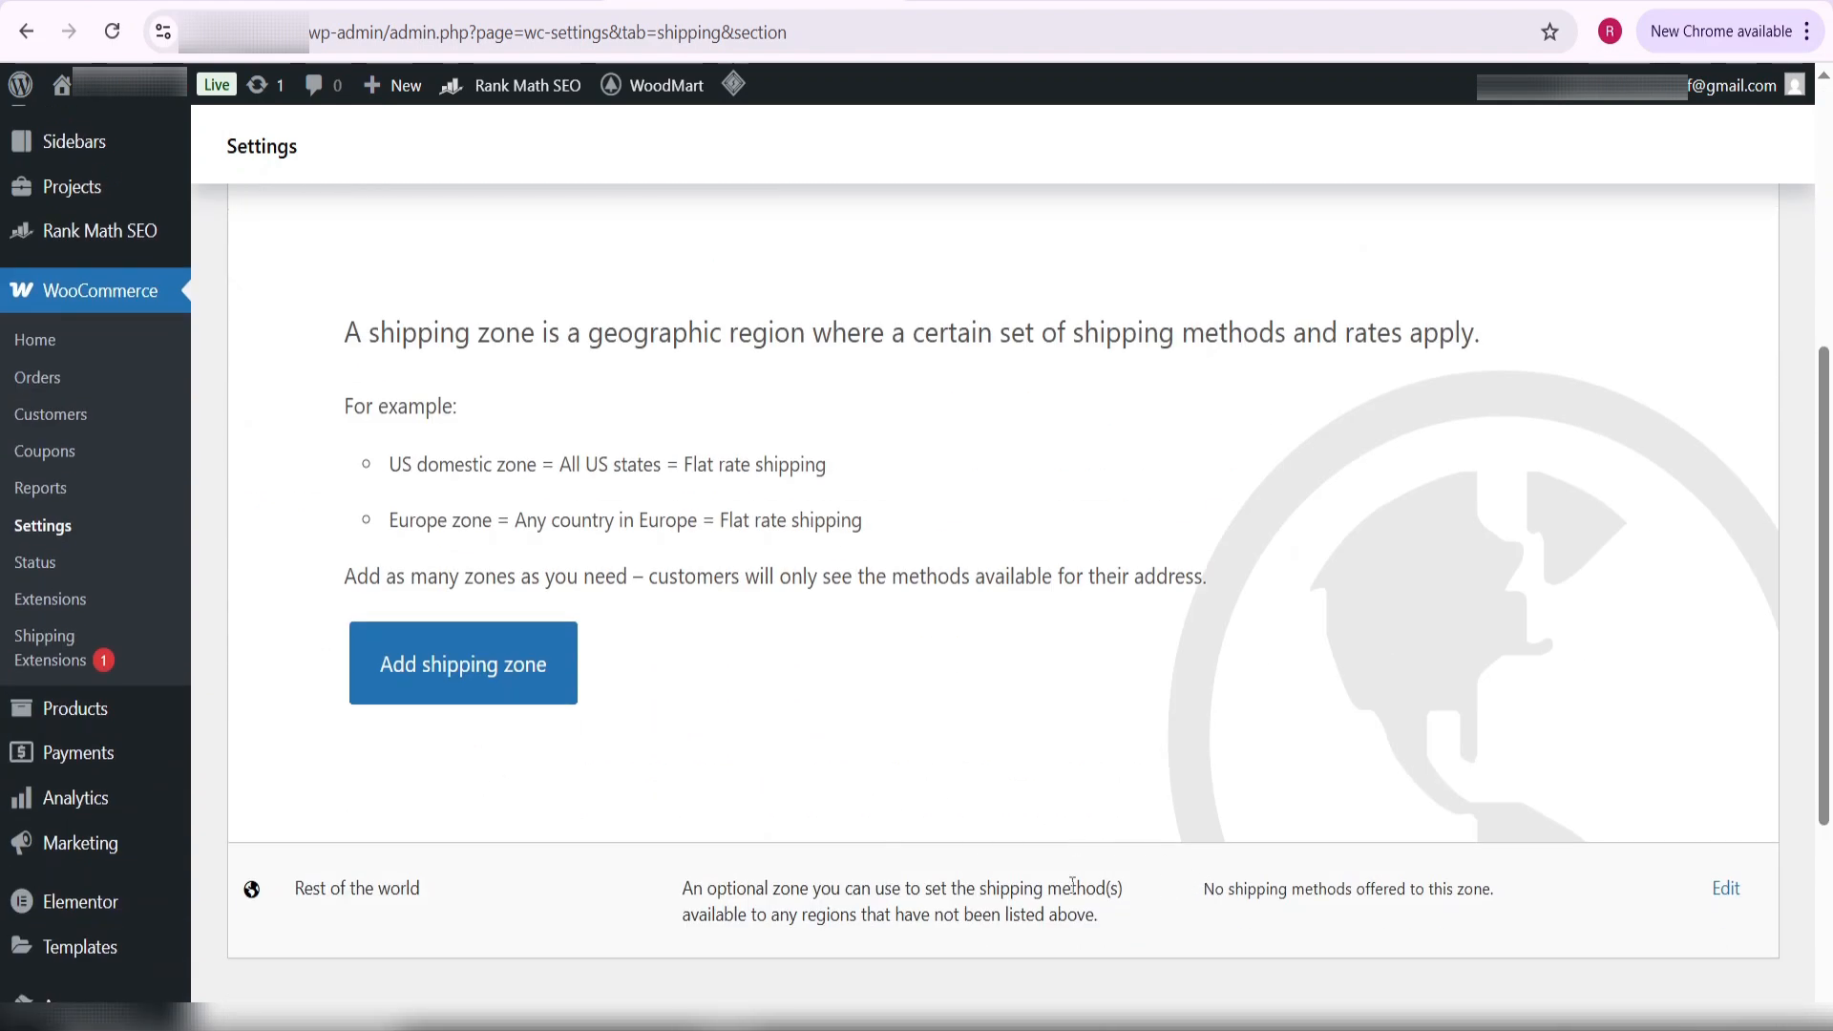
pyautogui.click(471, 662)
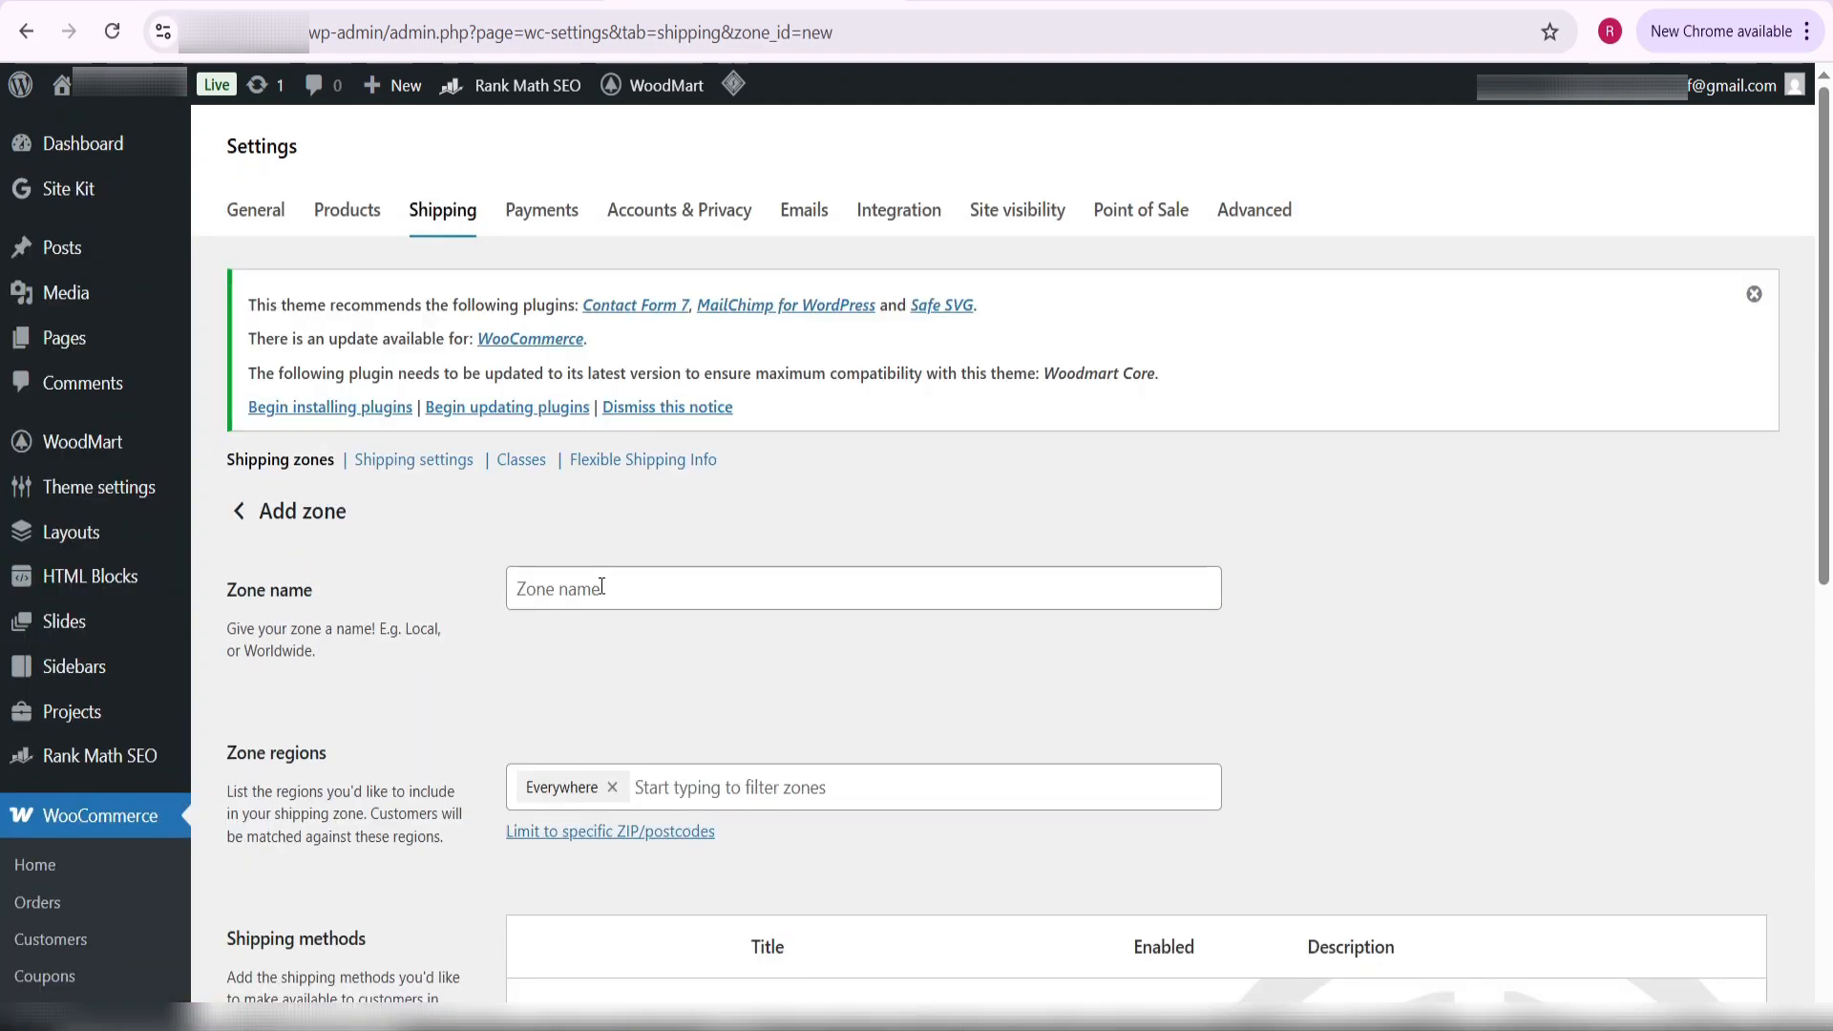
# - Name the new zone "Shipping Charges" and save it with the Everywhere region
pyautogui.click(601, 586)
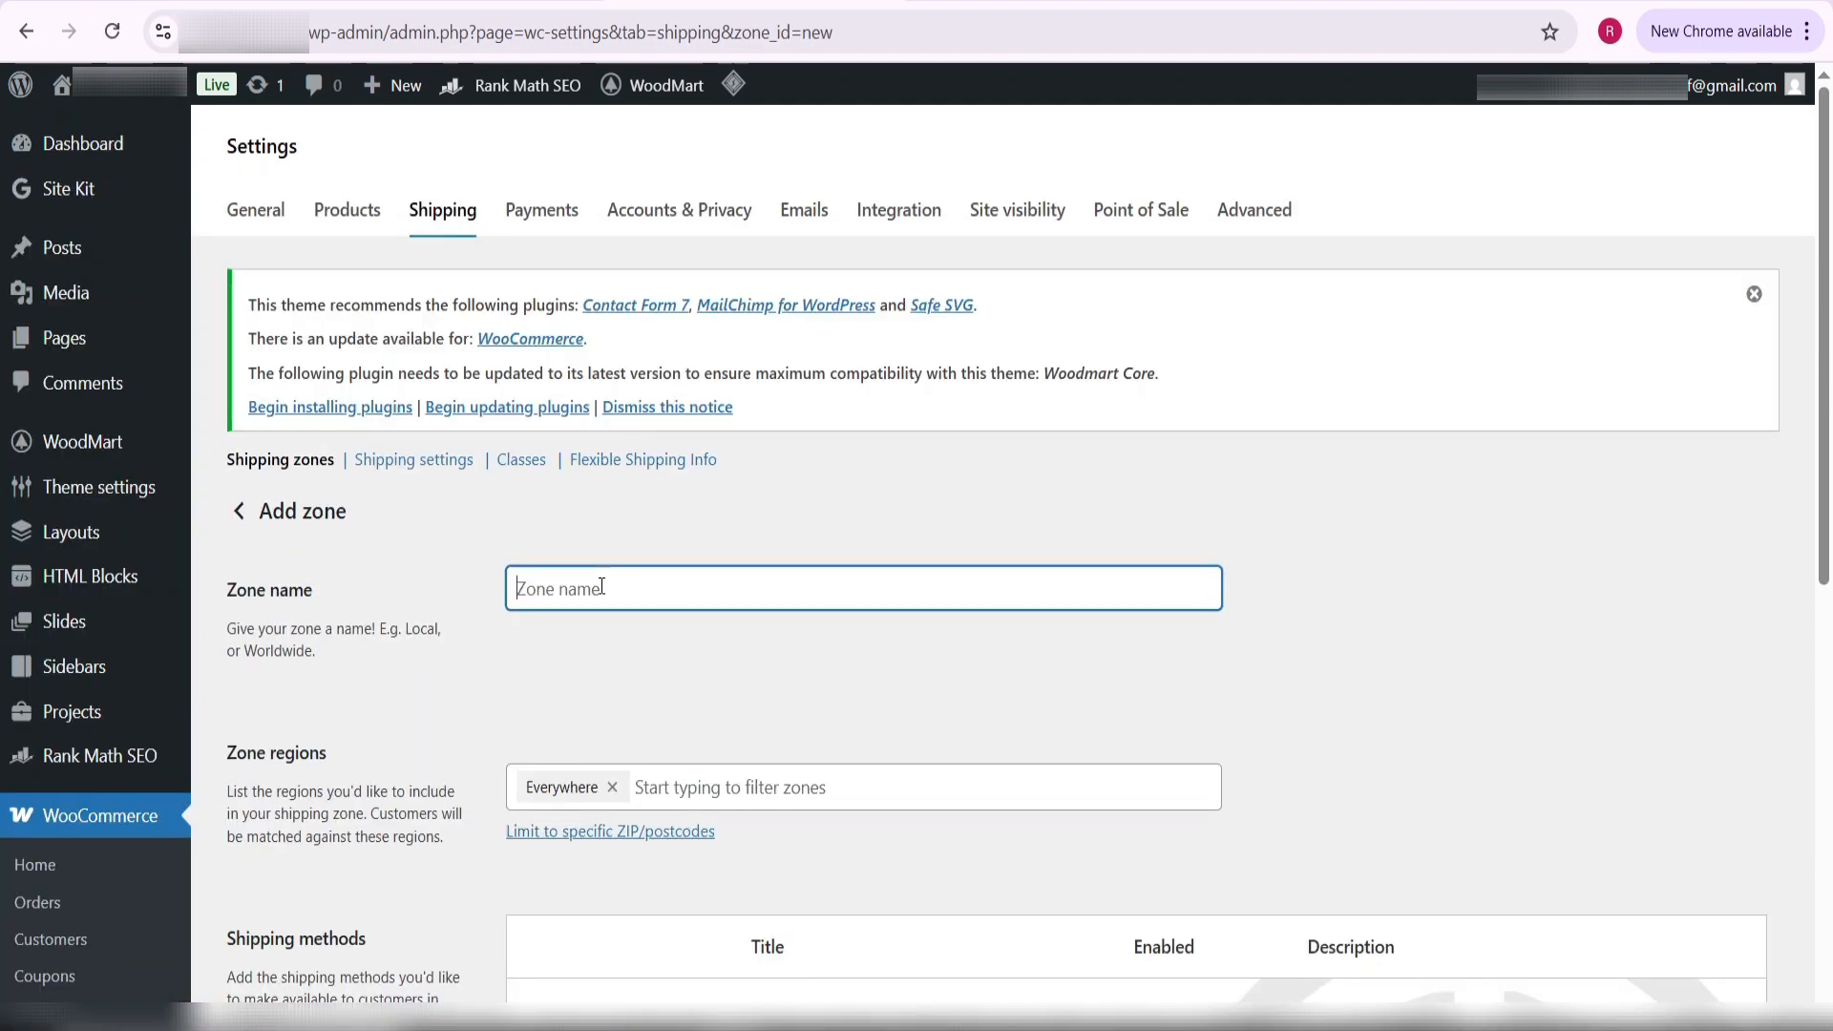
pyautogui.write('US Shipping Zone')
pyautogui.scroll(-2, 699, 753)
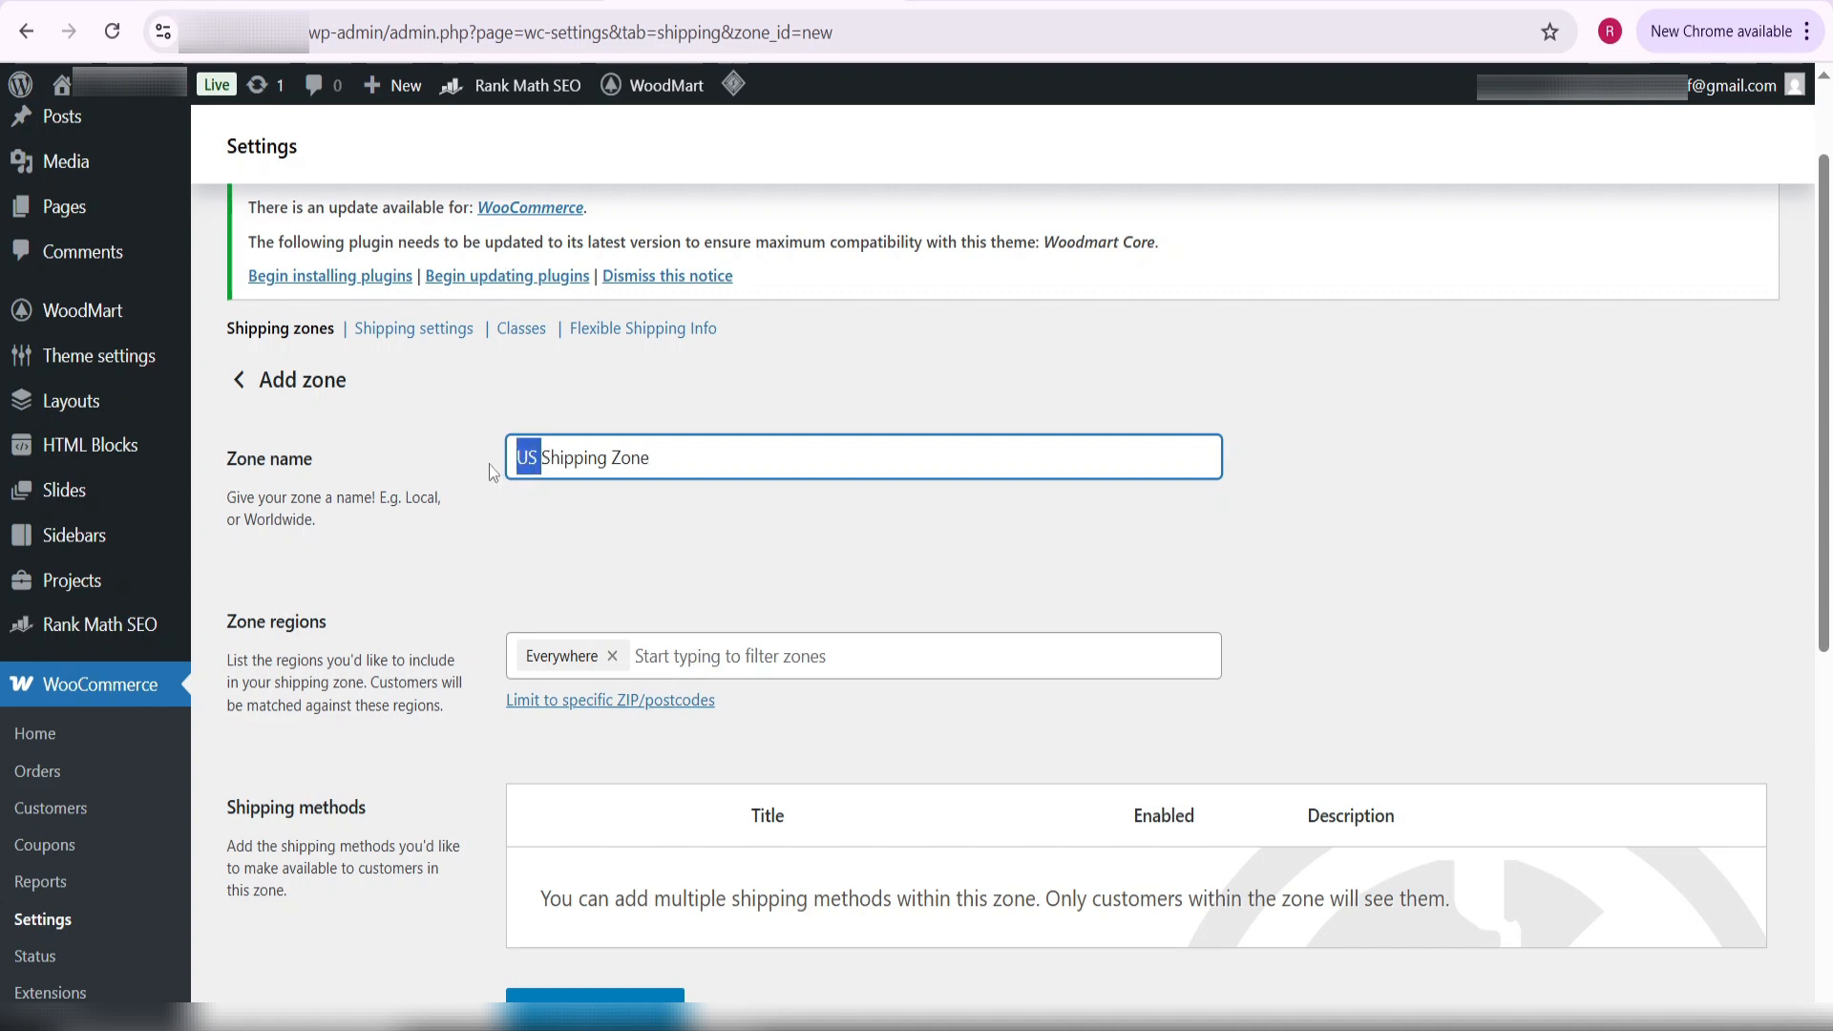
pyautogui.press('BackSpace')
pyautogui.press('Delete')
pyautogui.moveTo(625, 457); pyautogui.dragTo(593, 457)
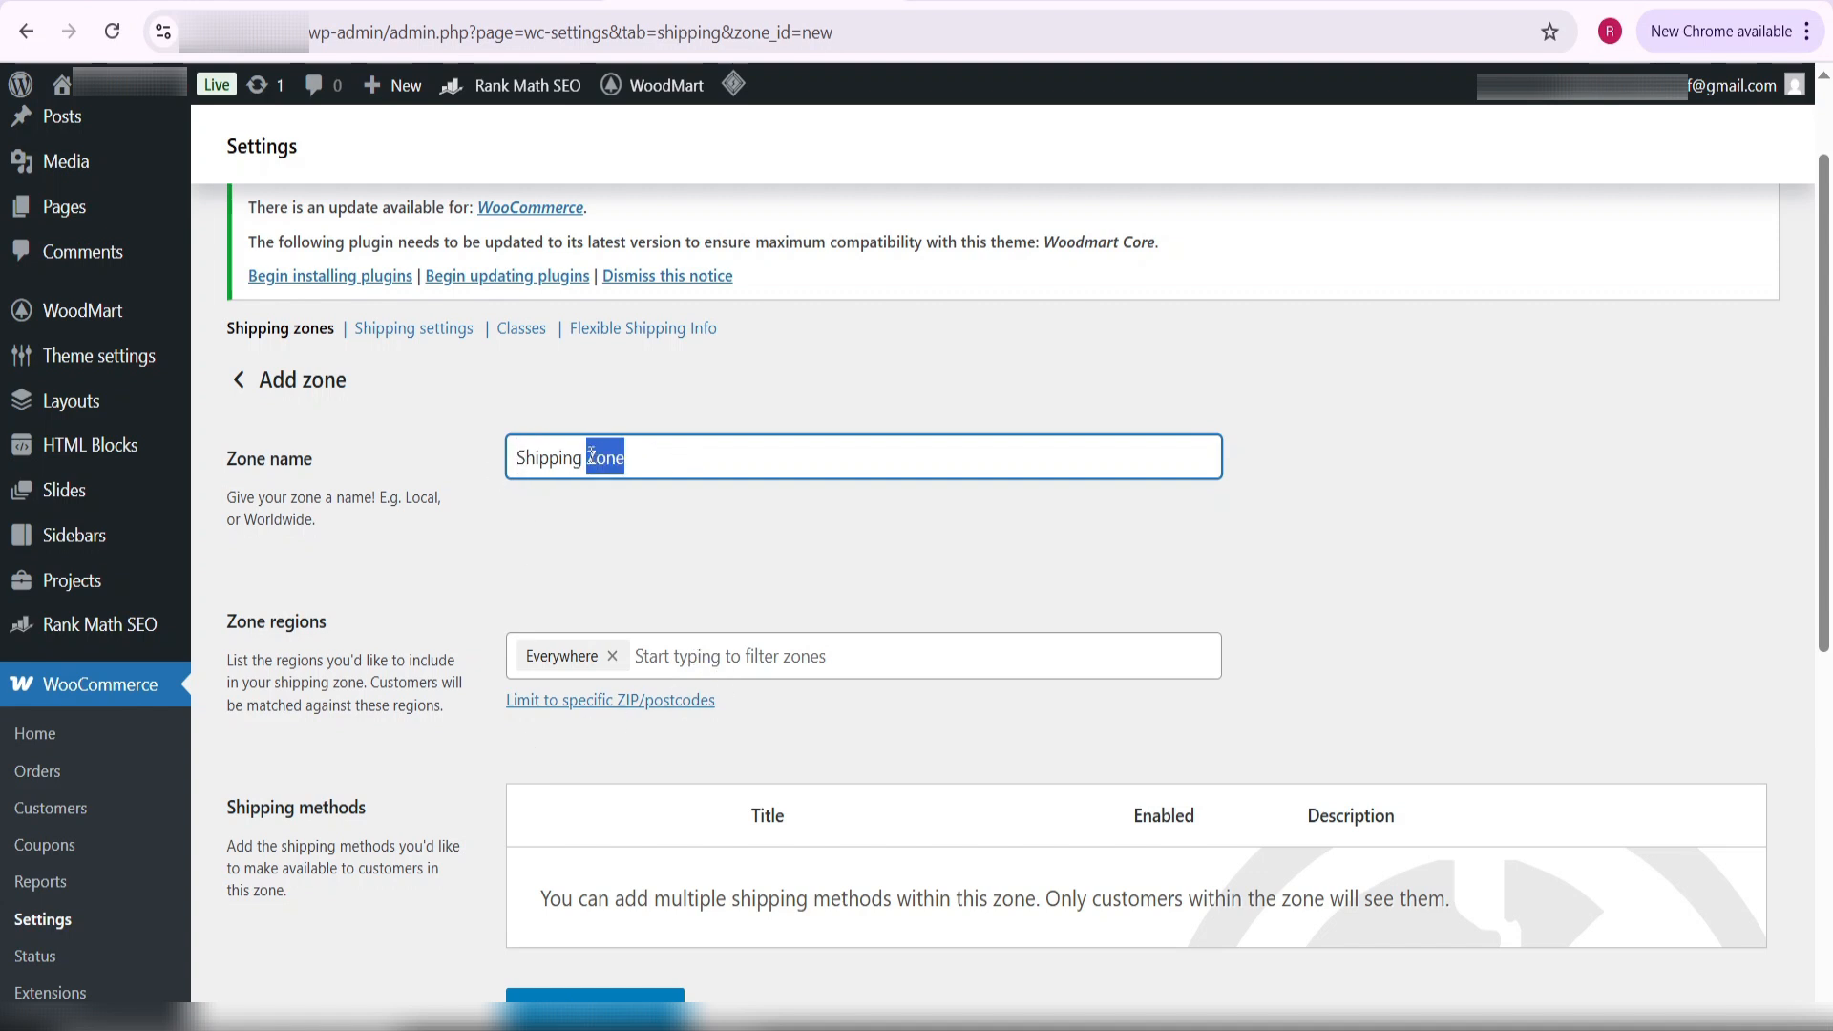
pyautogui.write('Charges')
pyautogui.scroll(-3, 622, 484)
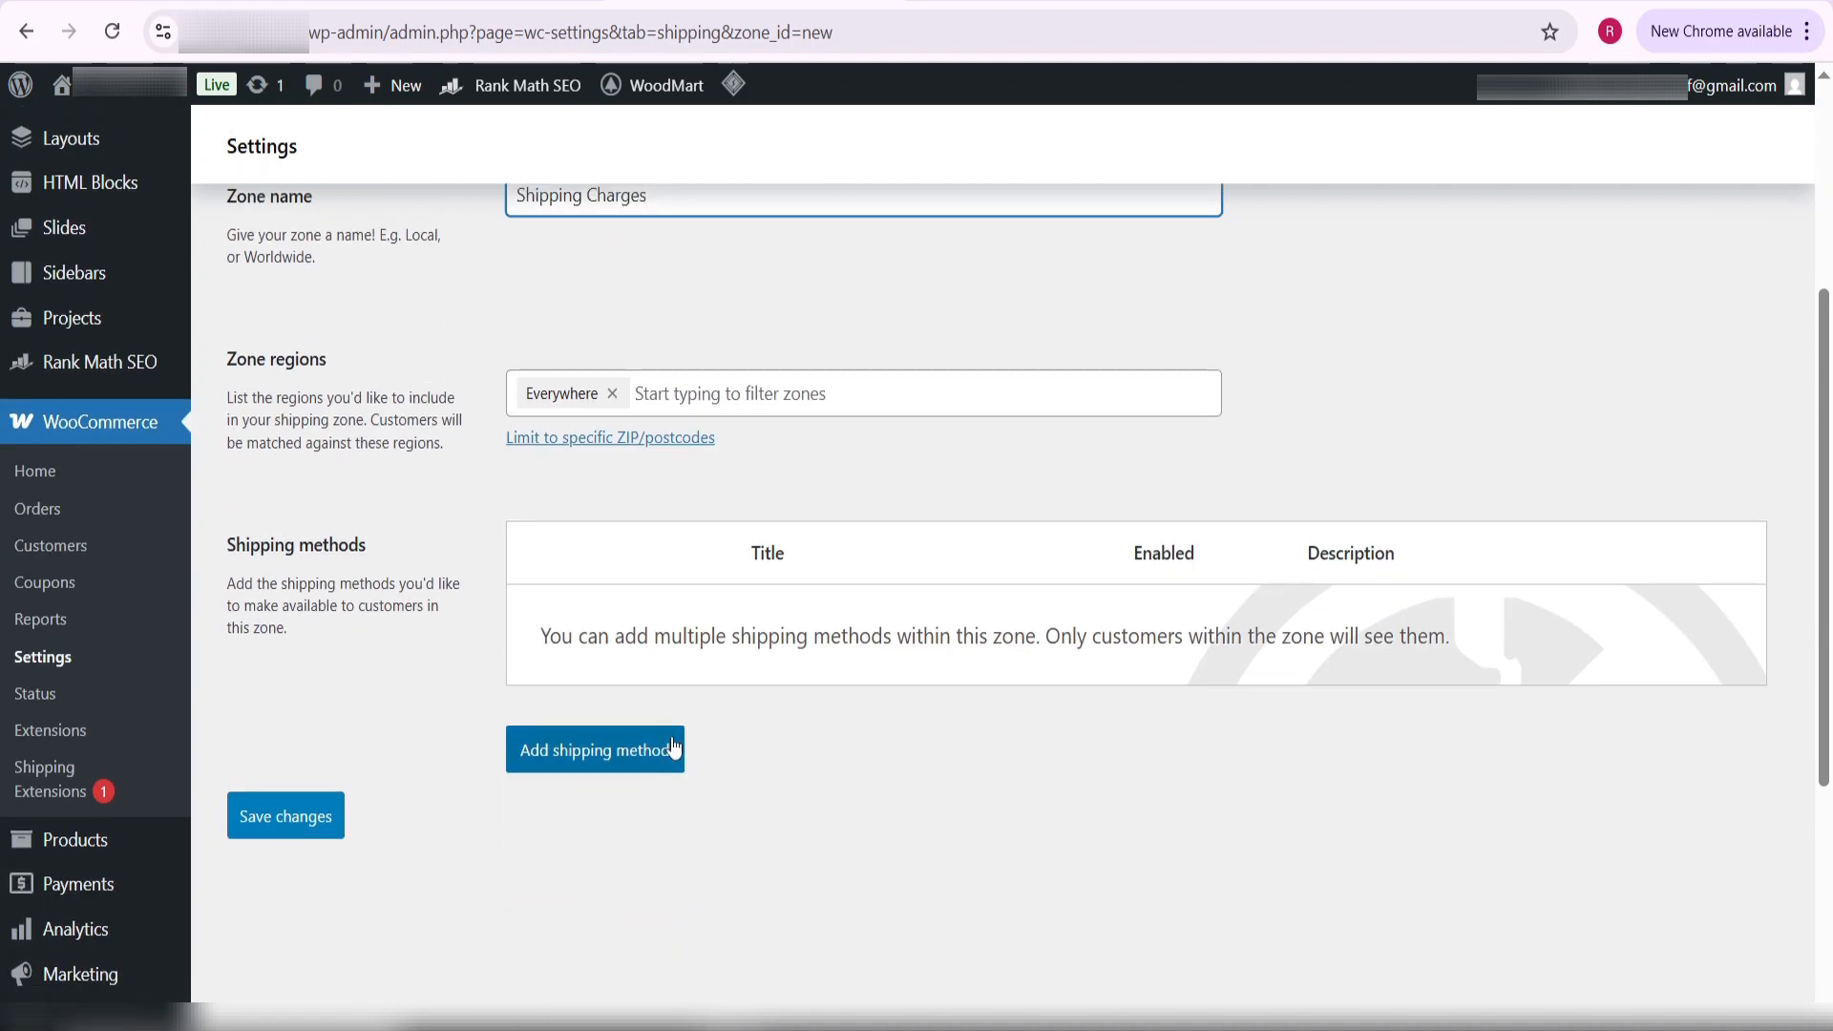
pyautogui.click(325, 821)
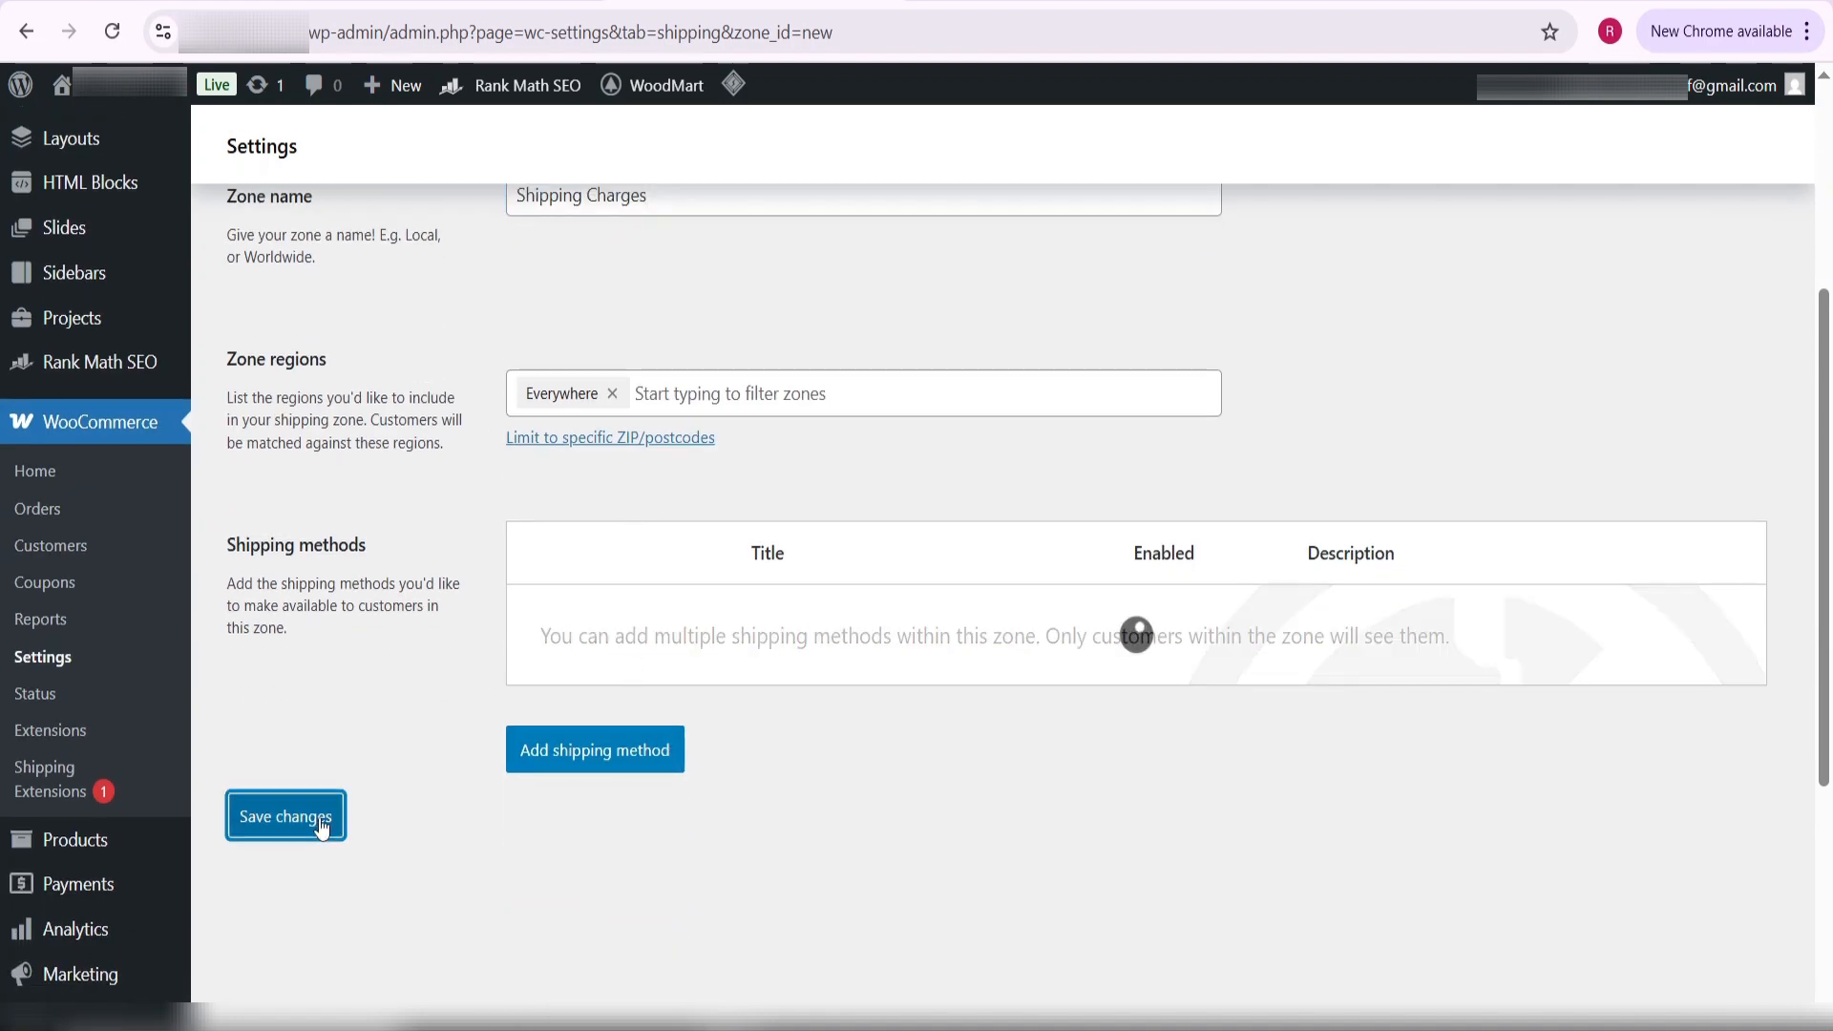
# - Add Flexible Shipping as a shipping method of the Shipping Charges zone
pyautogui.click(614, 778)
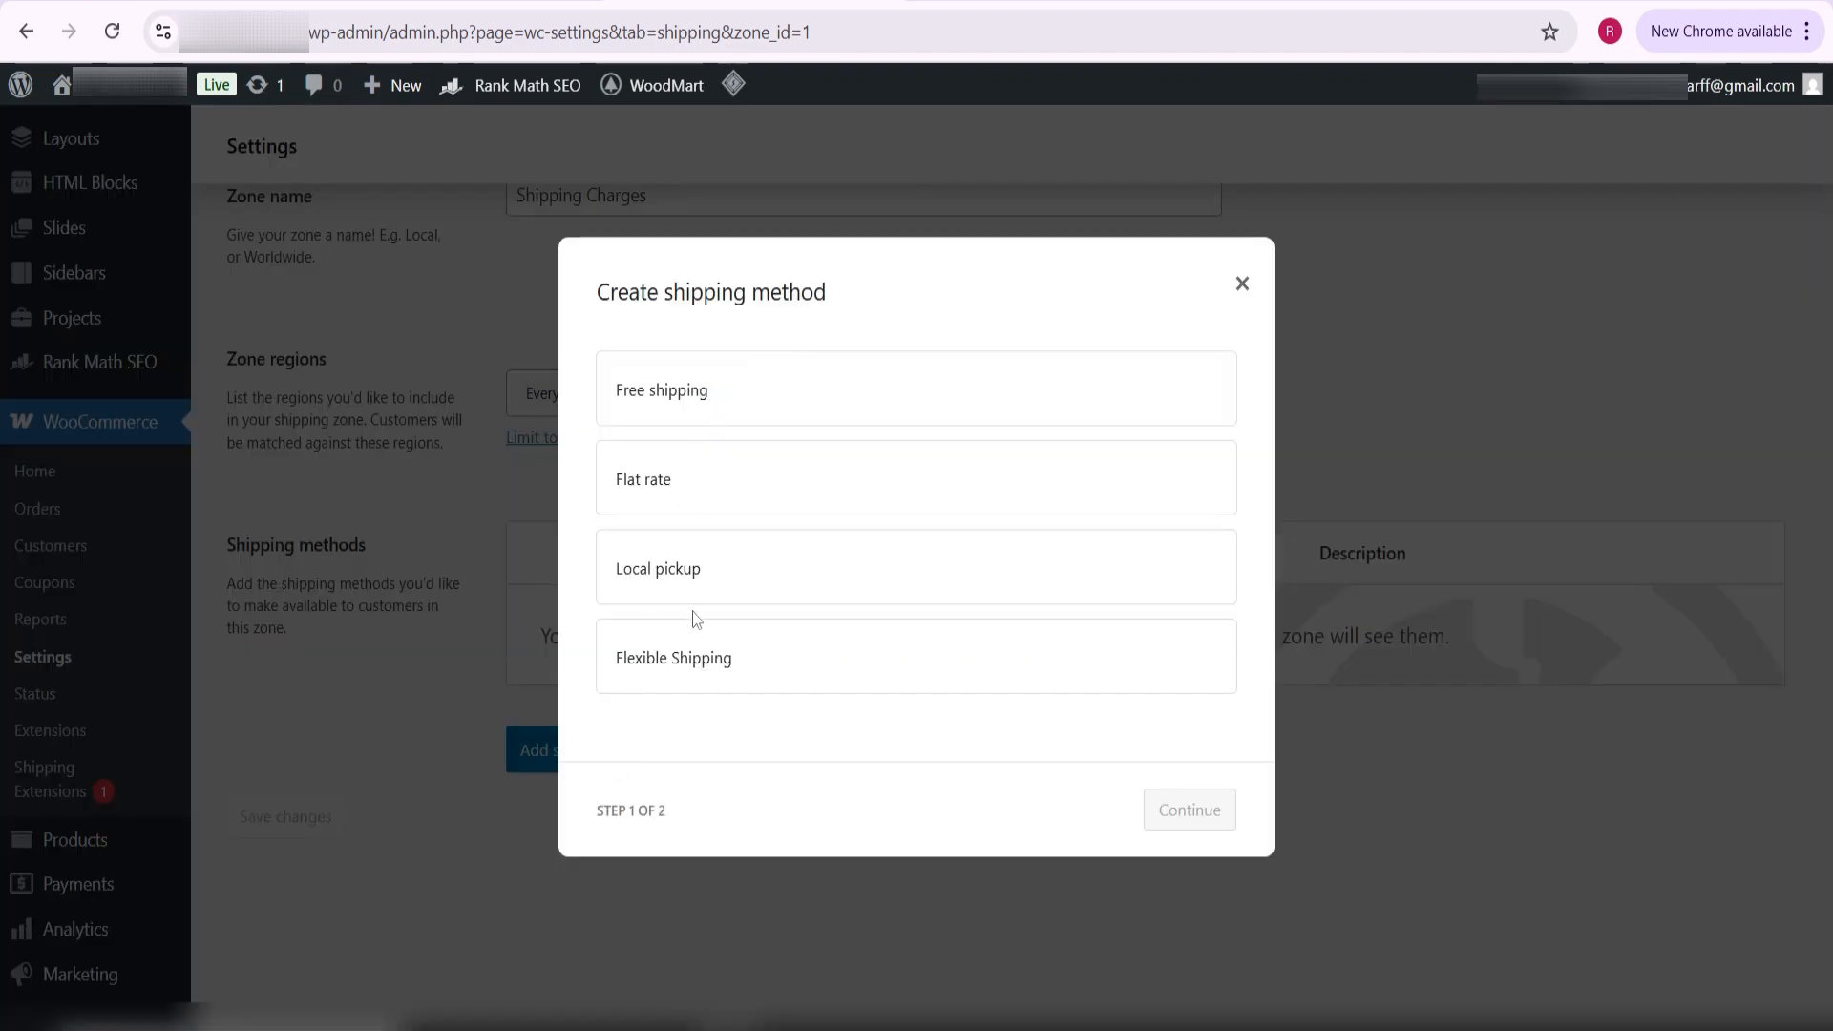
pyautogui.click(718, 669)
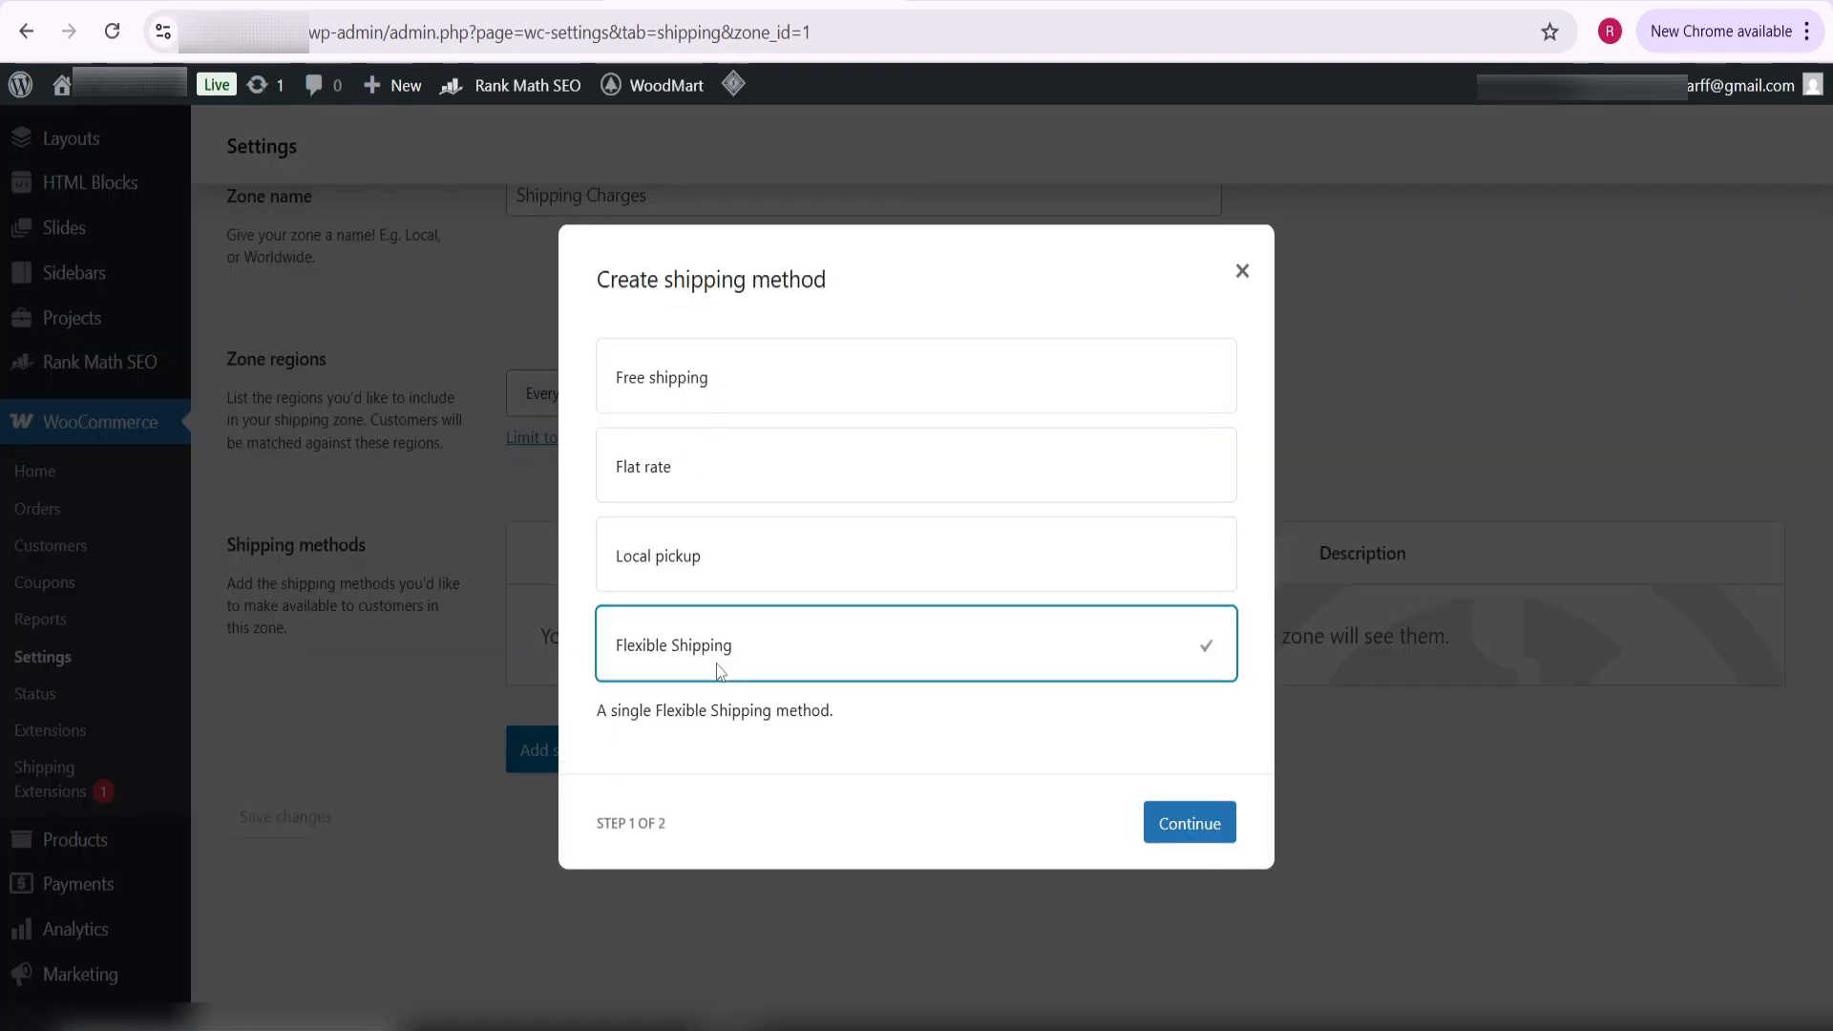
pyautogui.click(1172, 822)
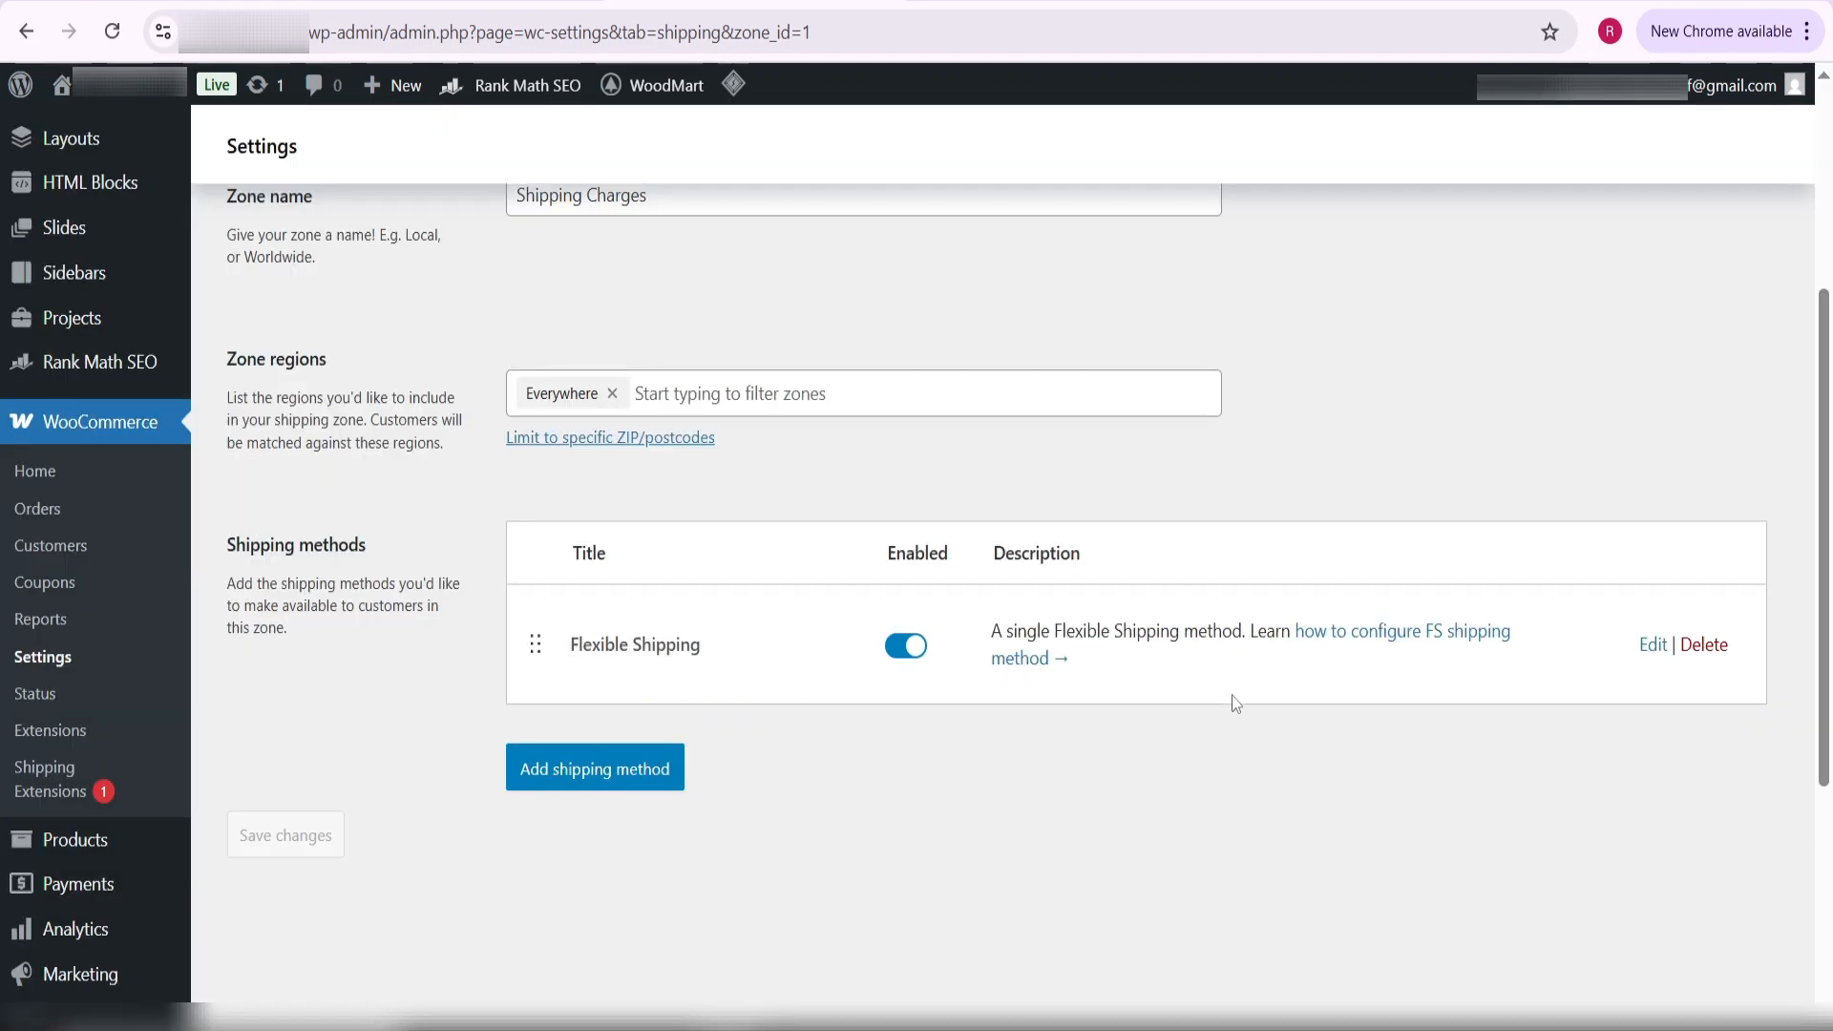
# - Open the Flexible Shipping method for editing and set its Tax Status to None
pyautogui.click(1652, 645)
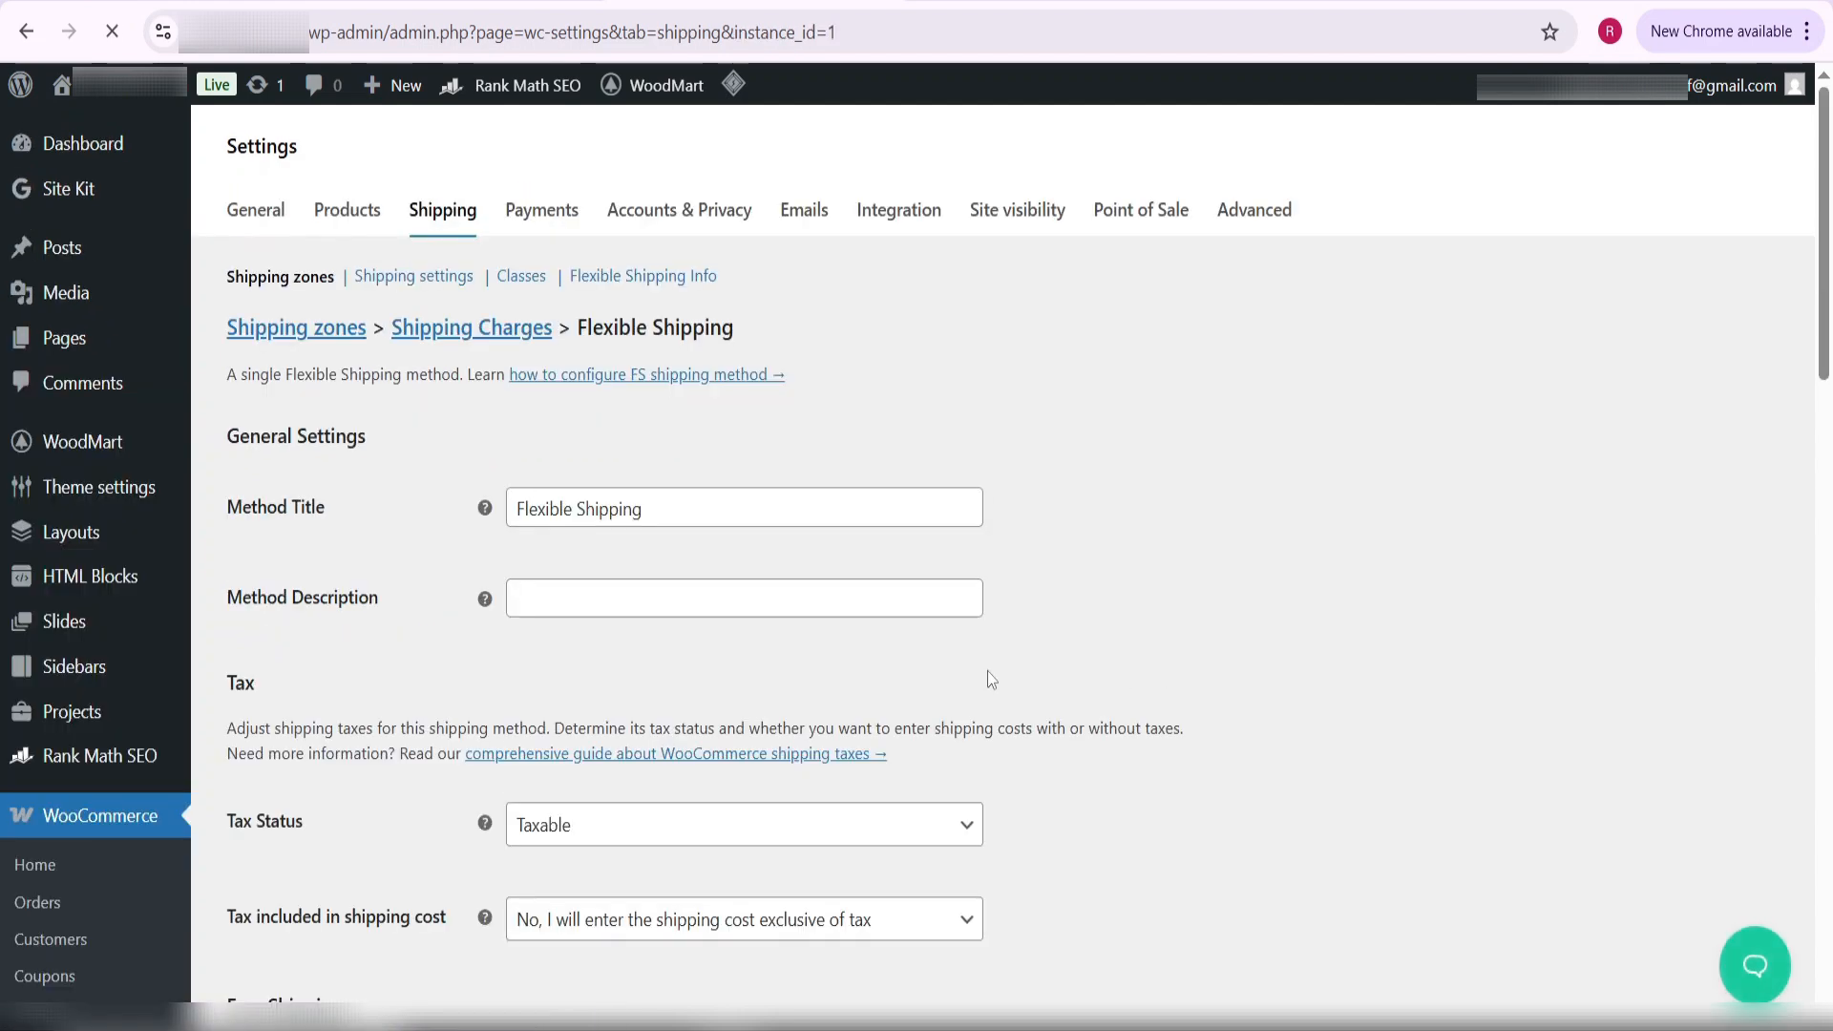
pyautogui.scroll(-6, 726, 736)
pyautogui.scroll(-4, 707, 758)
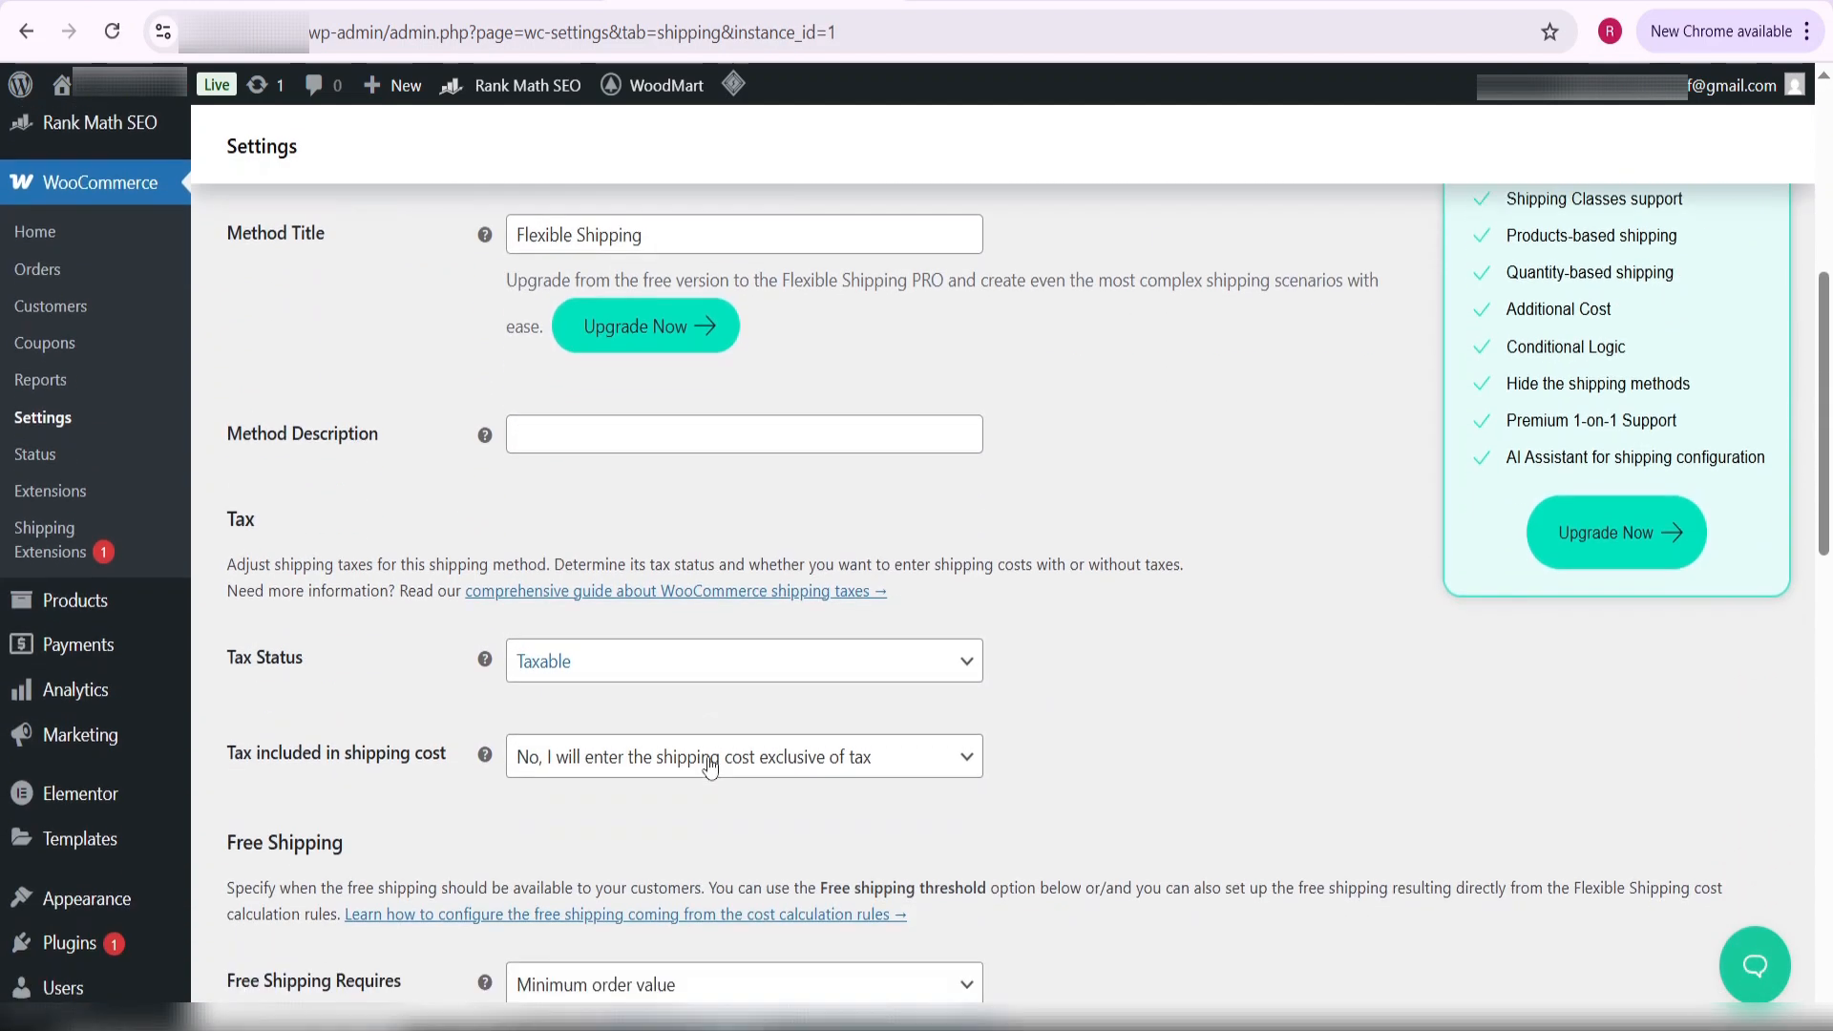
pyautogui.click(892, 516)
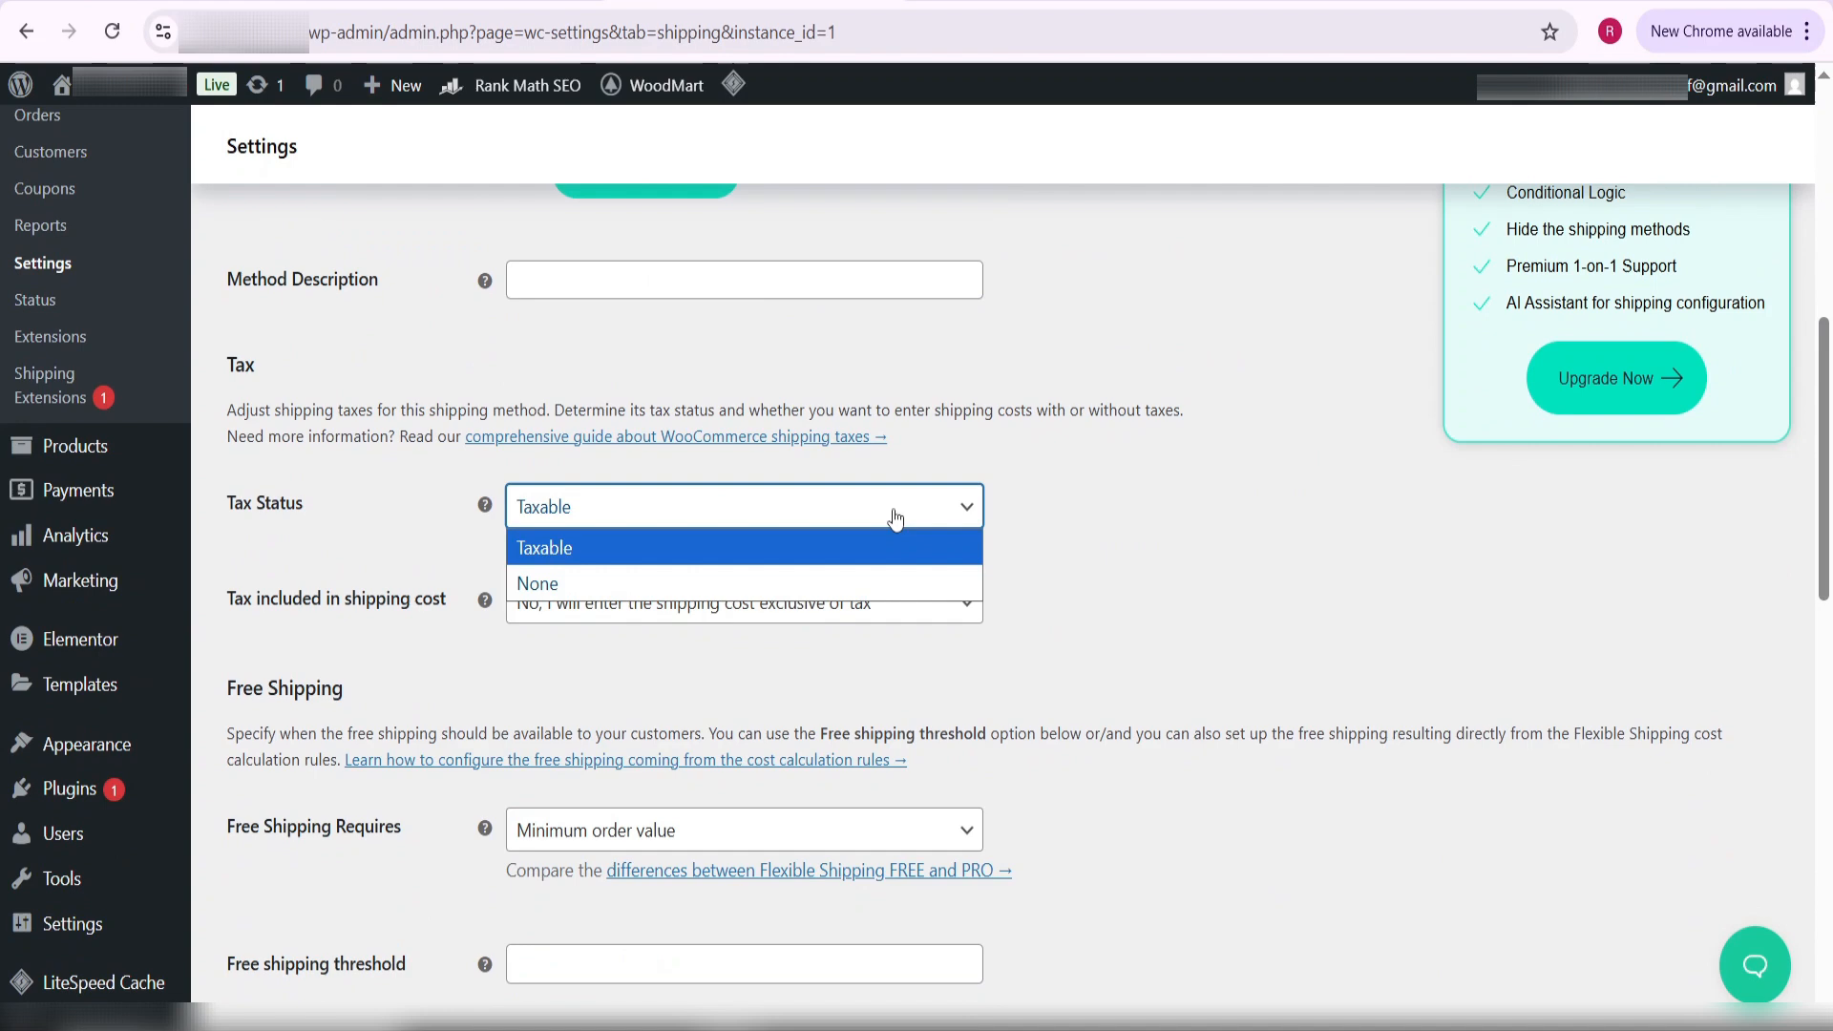
pyautogui.click(680, 562)
pyautogui.click(693, 525)
pyautogui.click(679, 578)
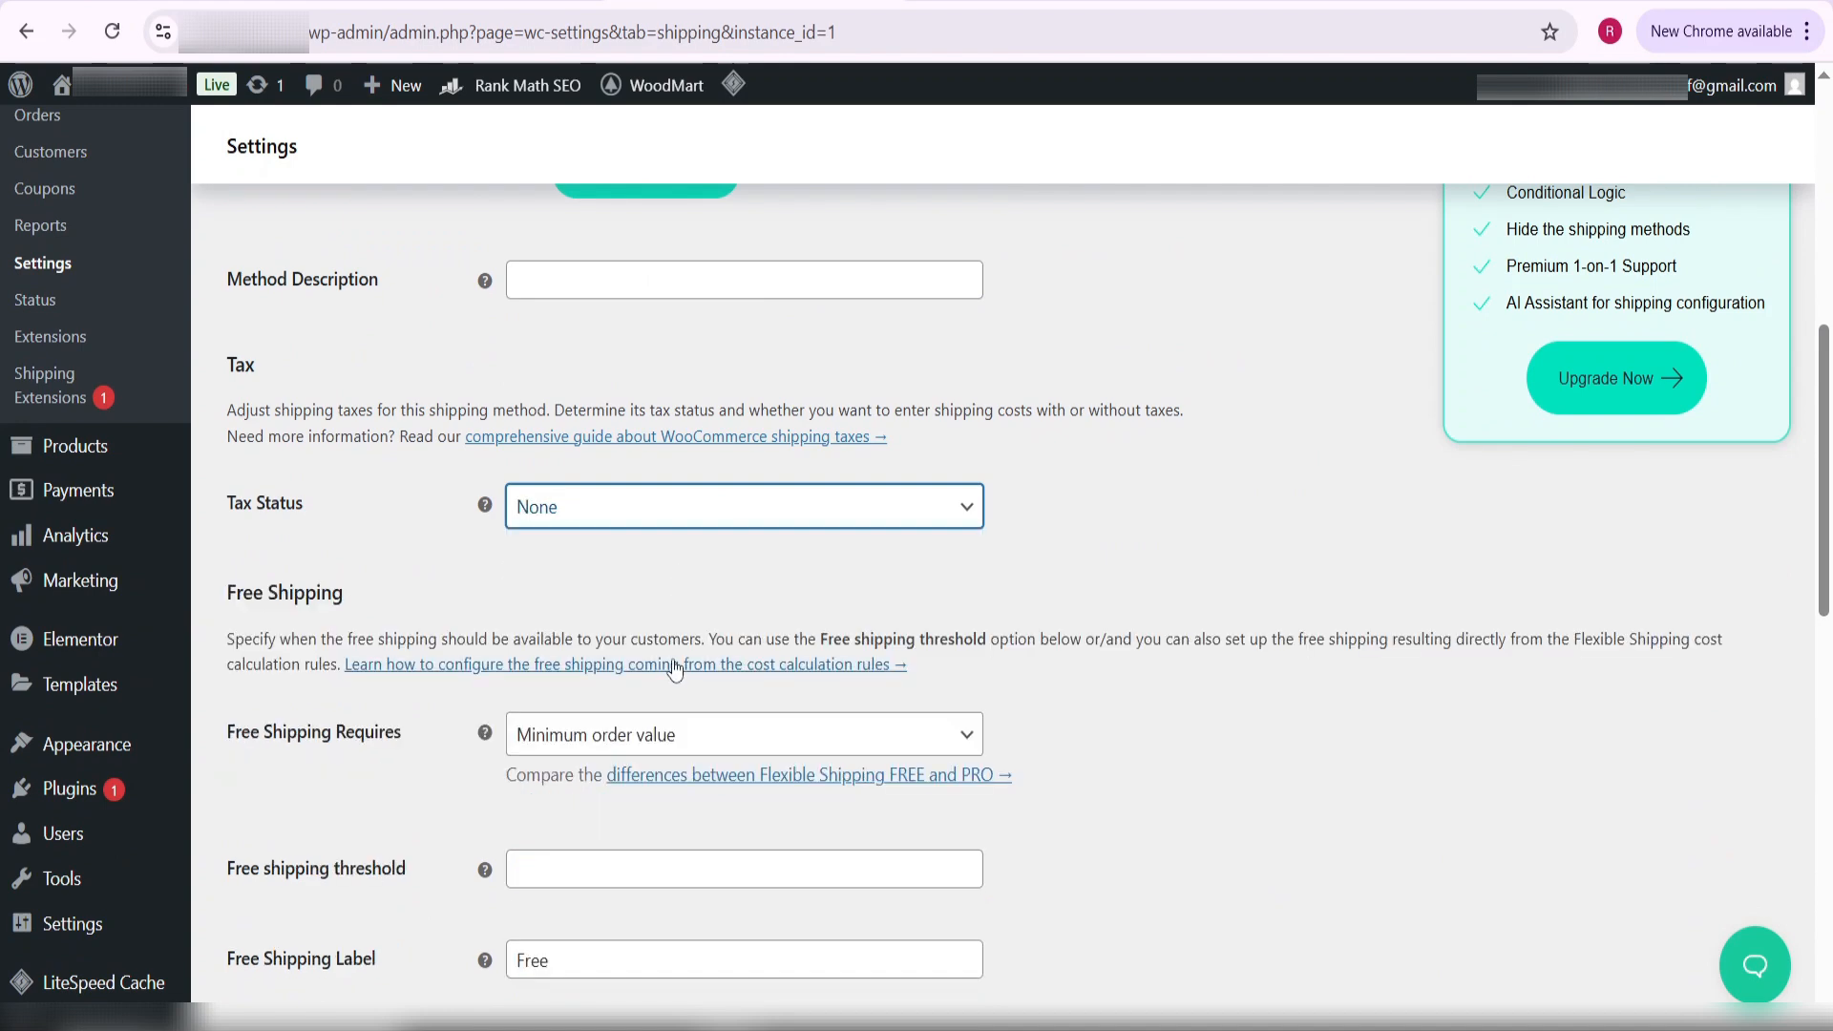
# - Review the method's free shipping, cost calculation and advanced options, dismissing the rule walkthrough
pyautogui.scroll(-7, 675, 668)
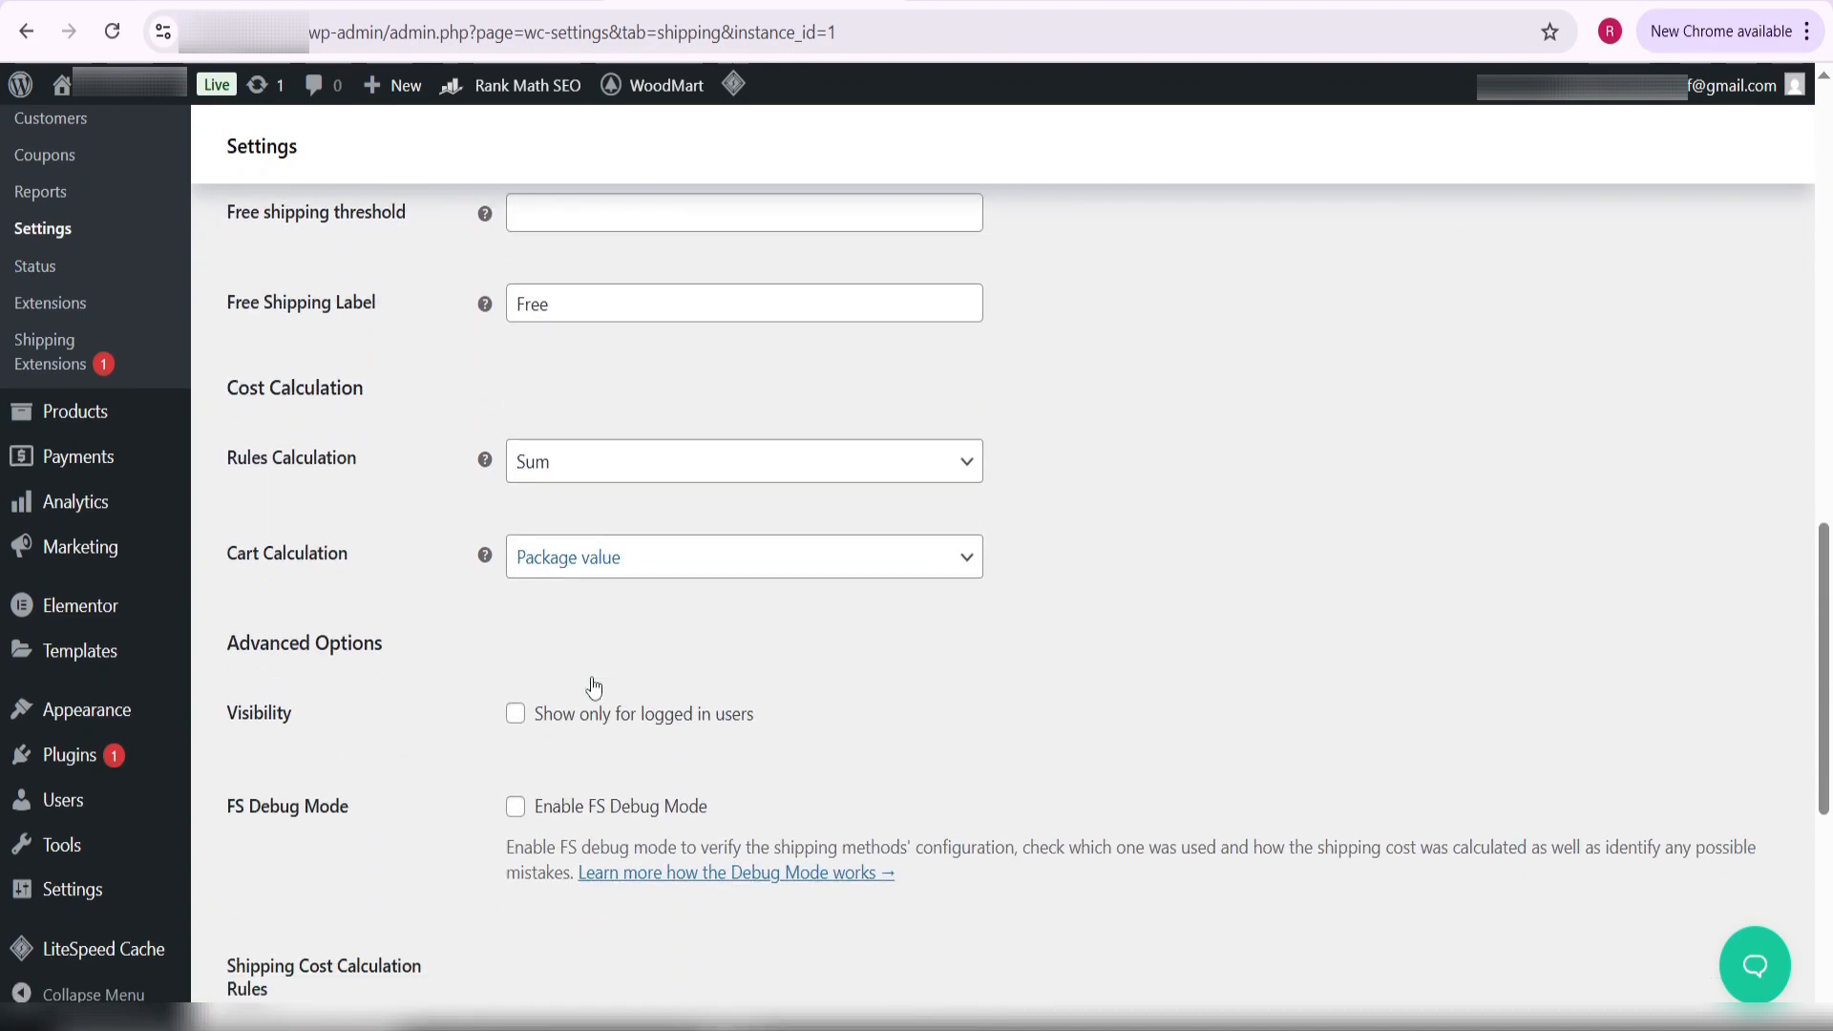
pyautogui.scroll(-5, 593, 685)
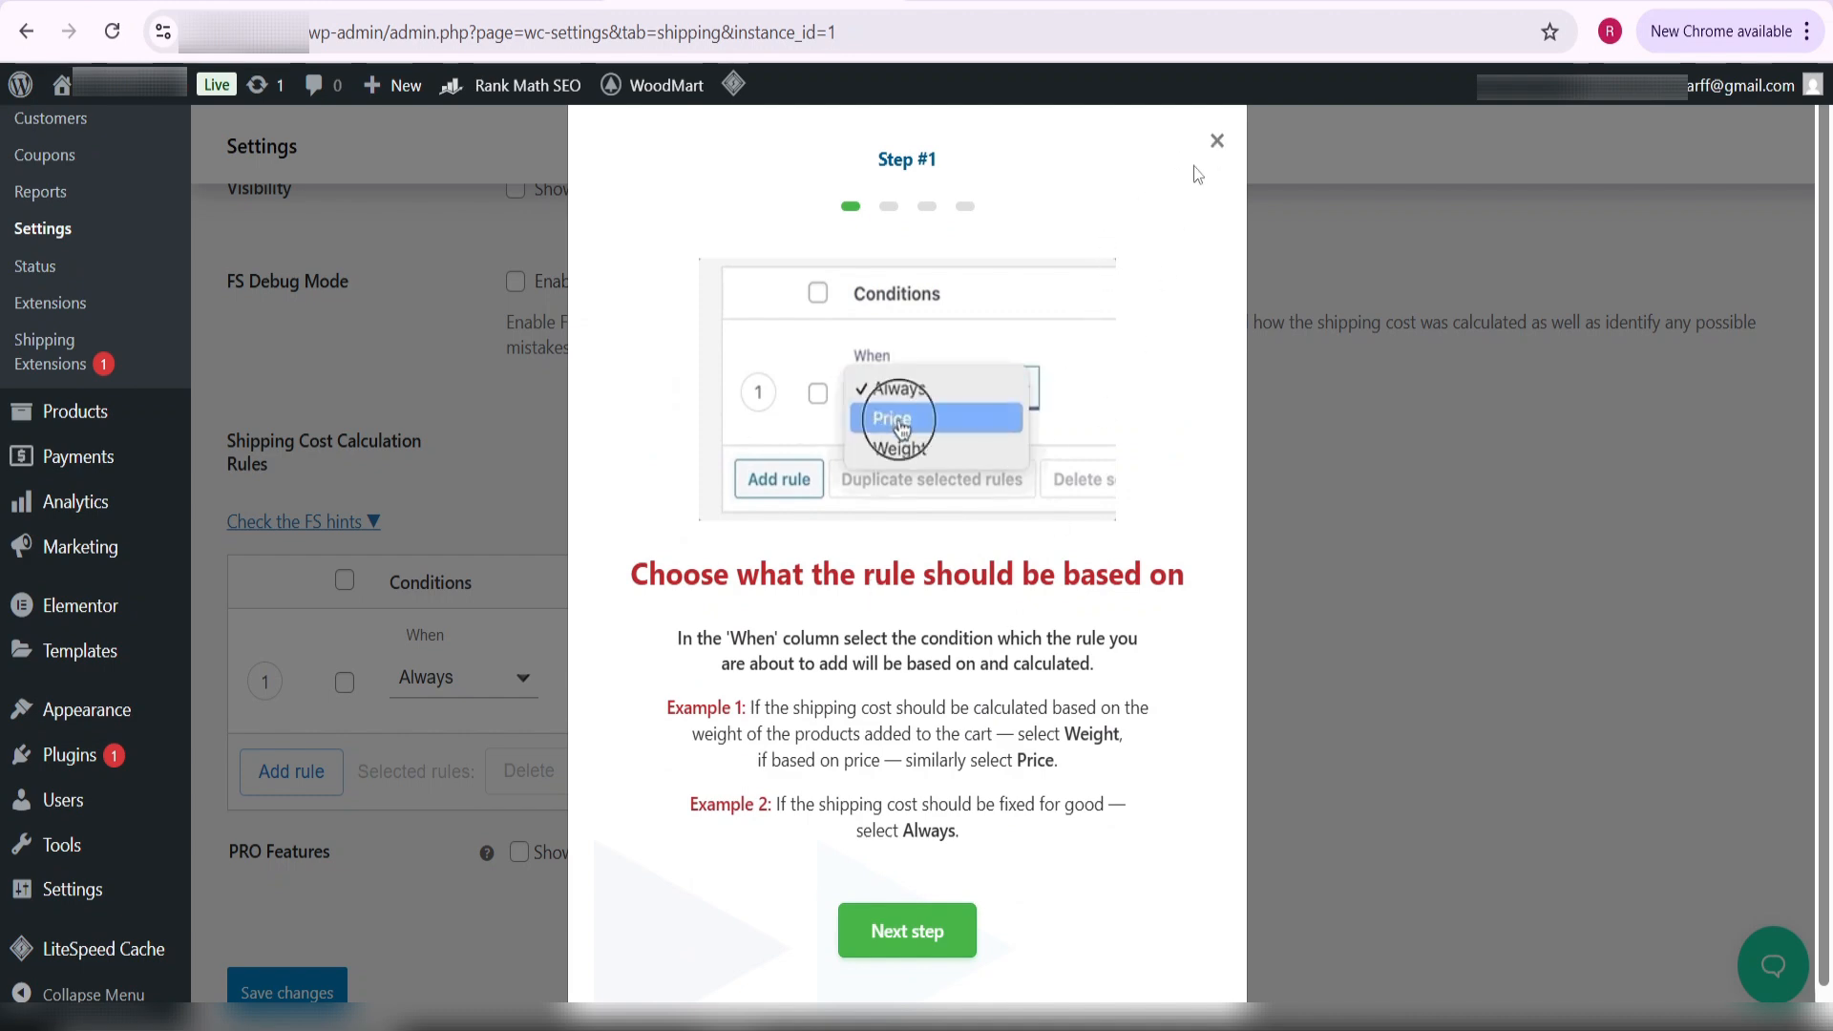
pyautogui.click(1216, 140)
pyautogui.scroll(-1, 754, 684)
pyautogui.scroll(3, 731, 723)
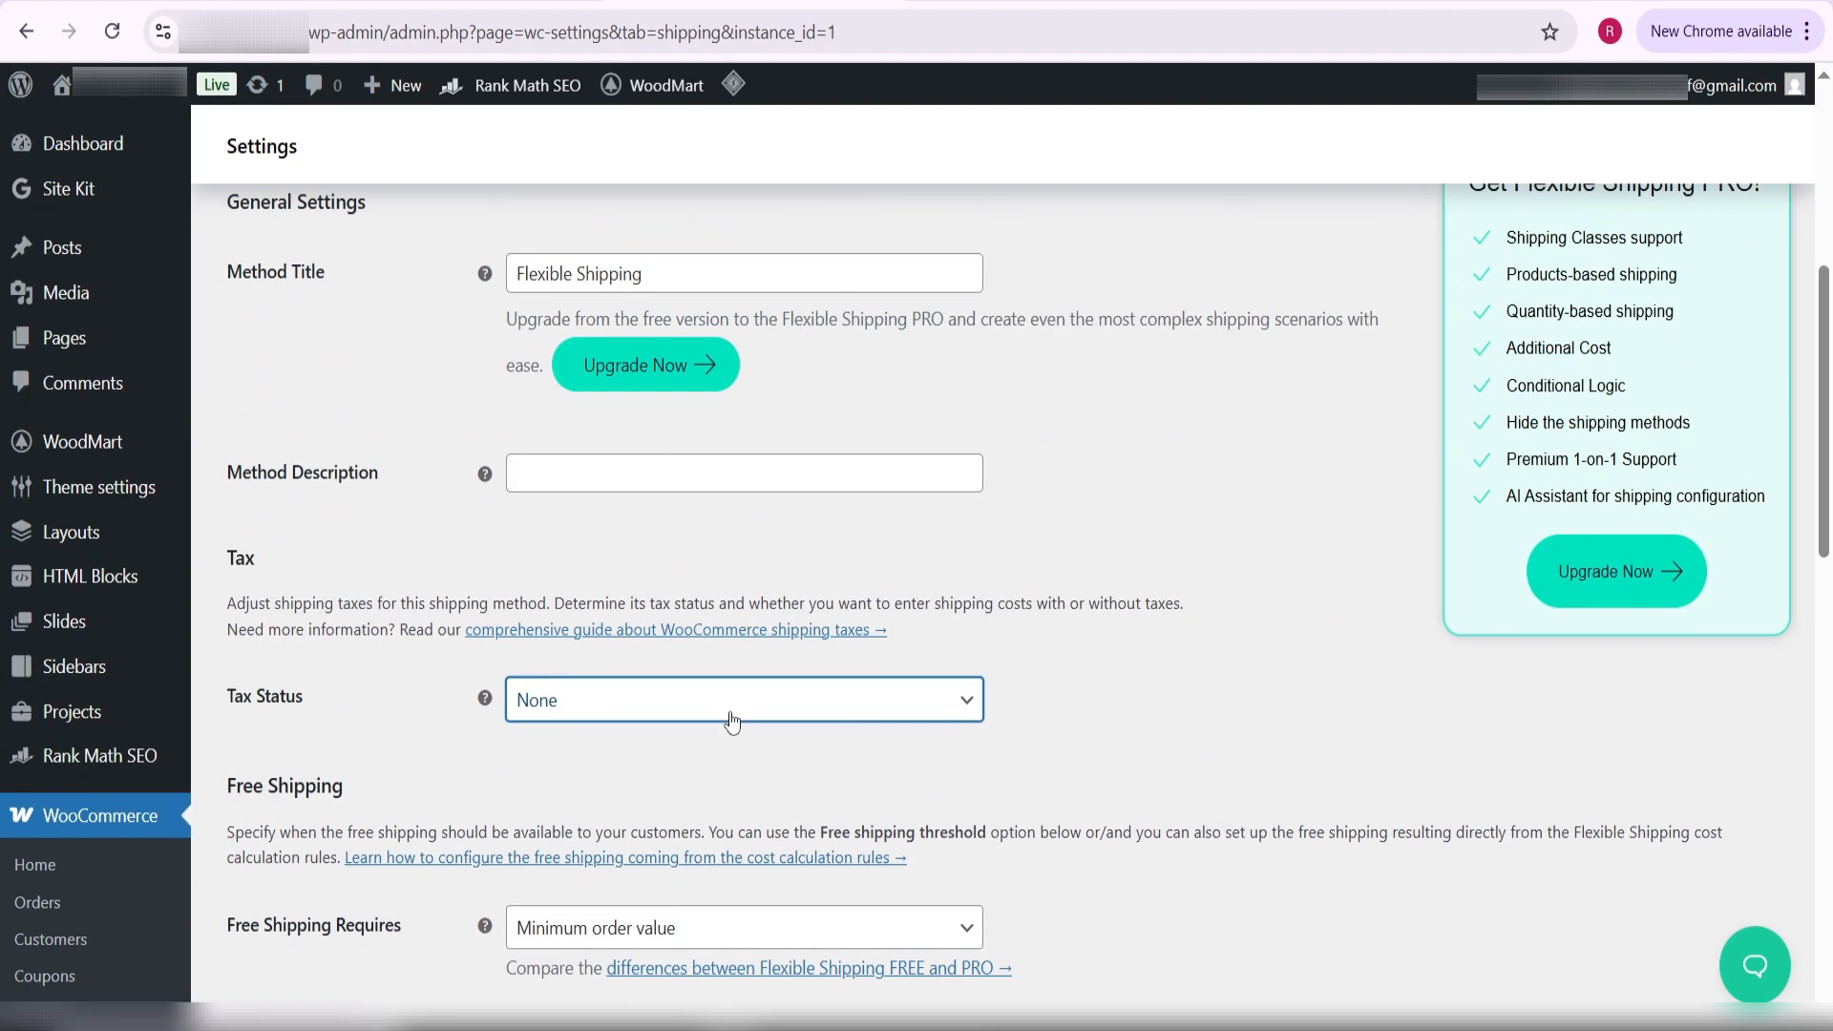
pyautogui.scroll(-1, 731, 723)
pyautogui.scroll(1, 731, 723)
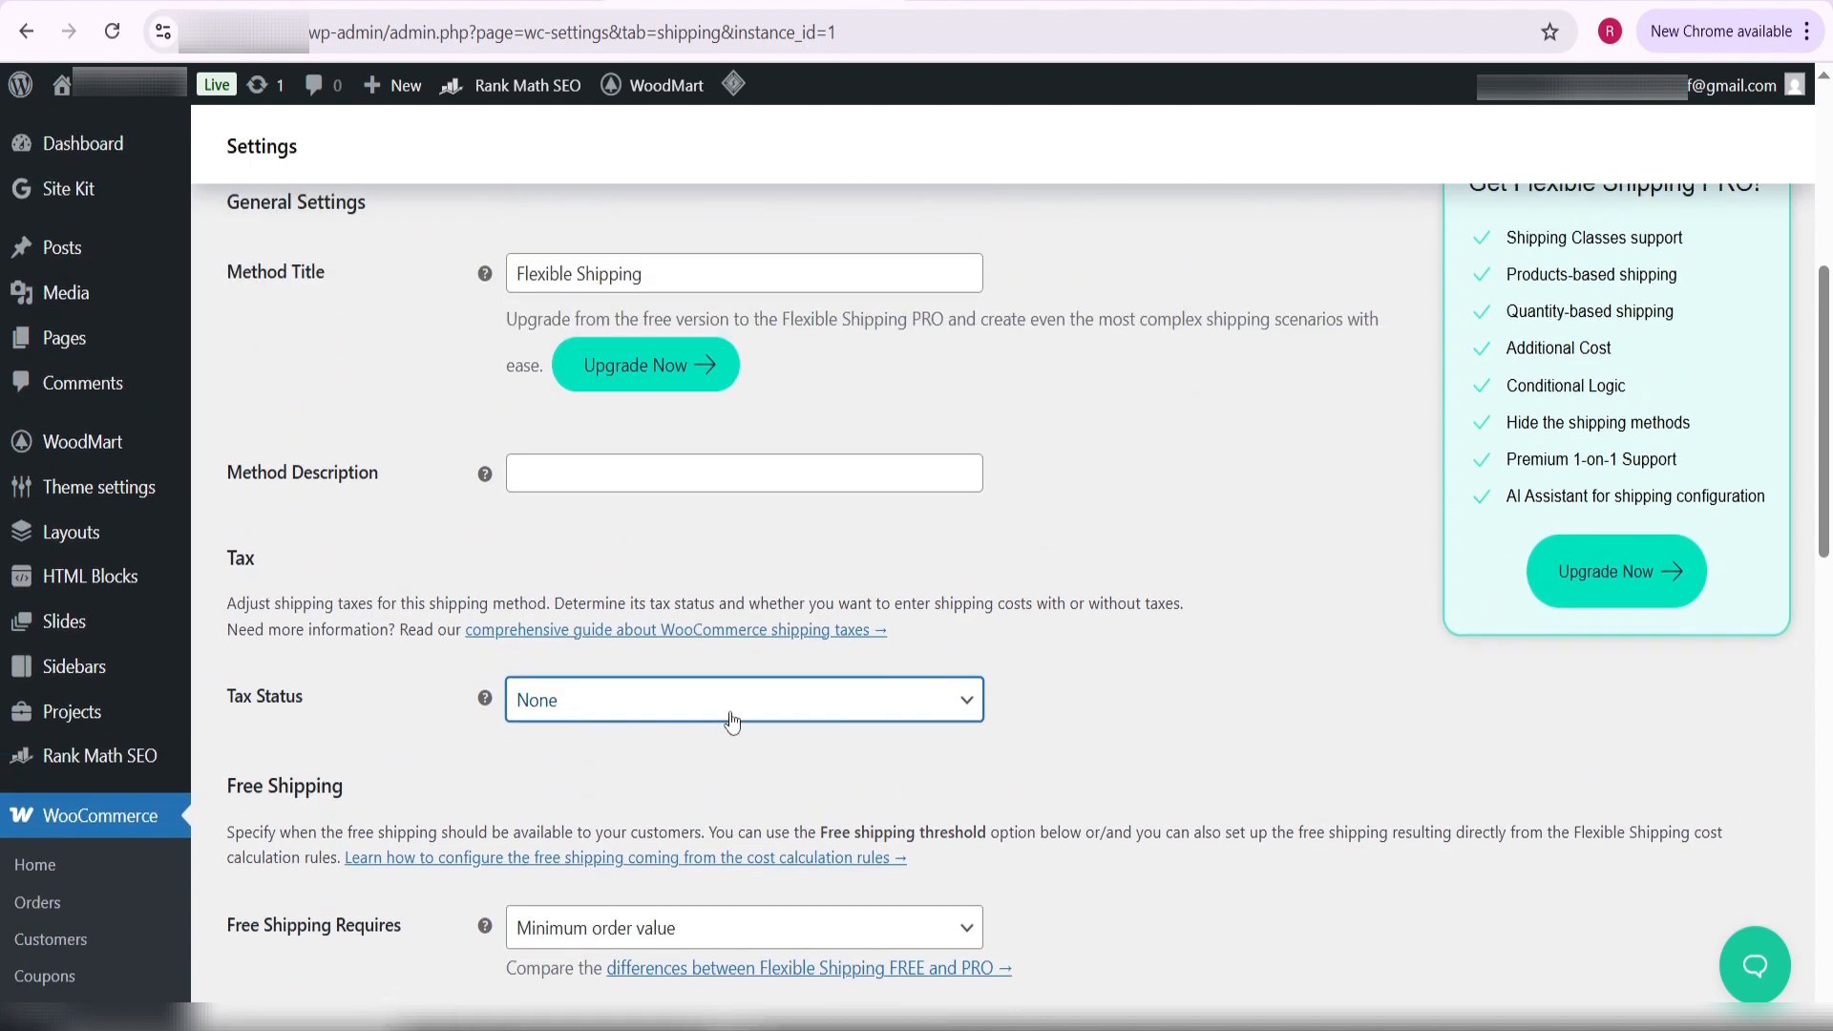
# - Set the first shipping cost rule to apply by Weight from 0 to 500 g with a rule cost of $5
pyautogui.scroll(-9, 732, 722)
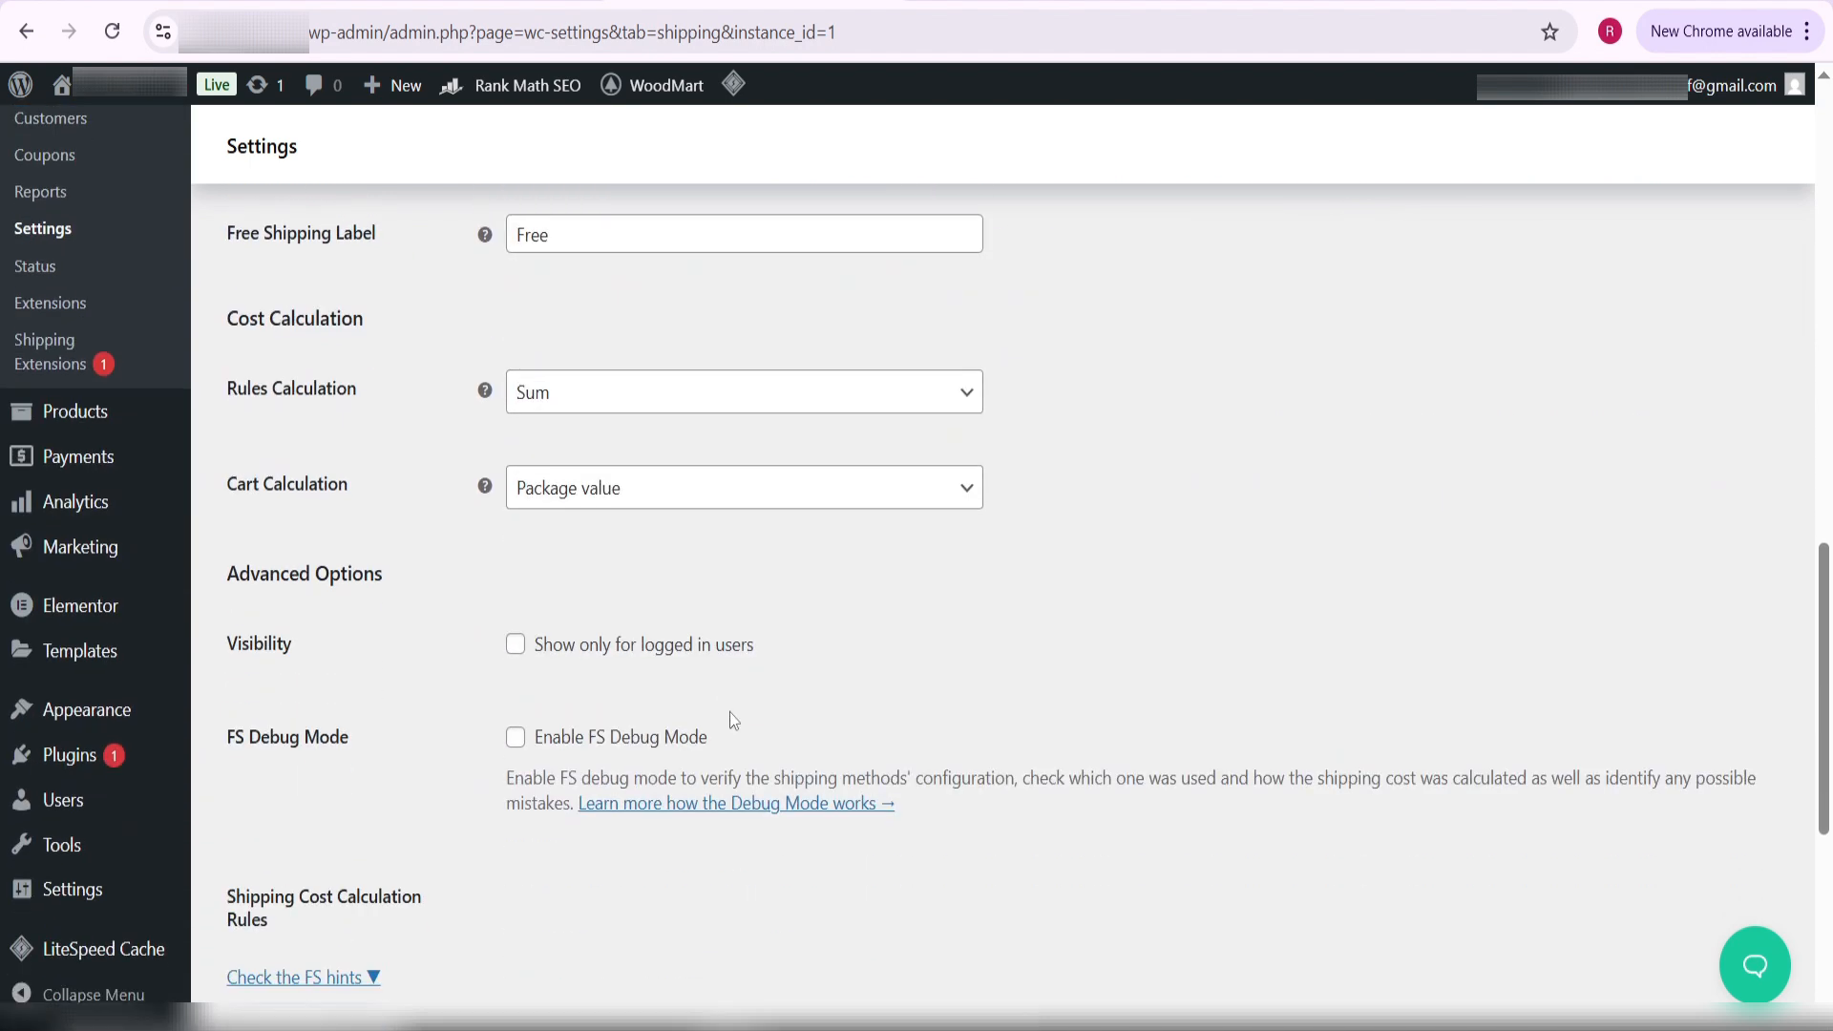
pyautogui.scroll(-3, 731, 722)
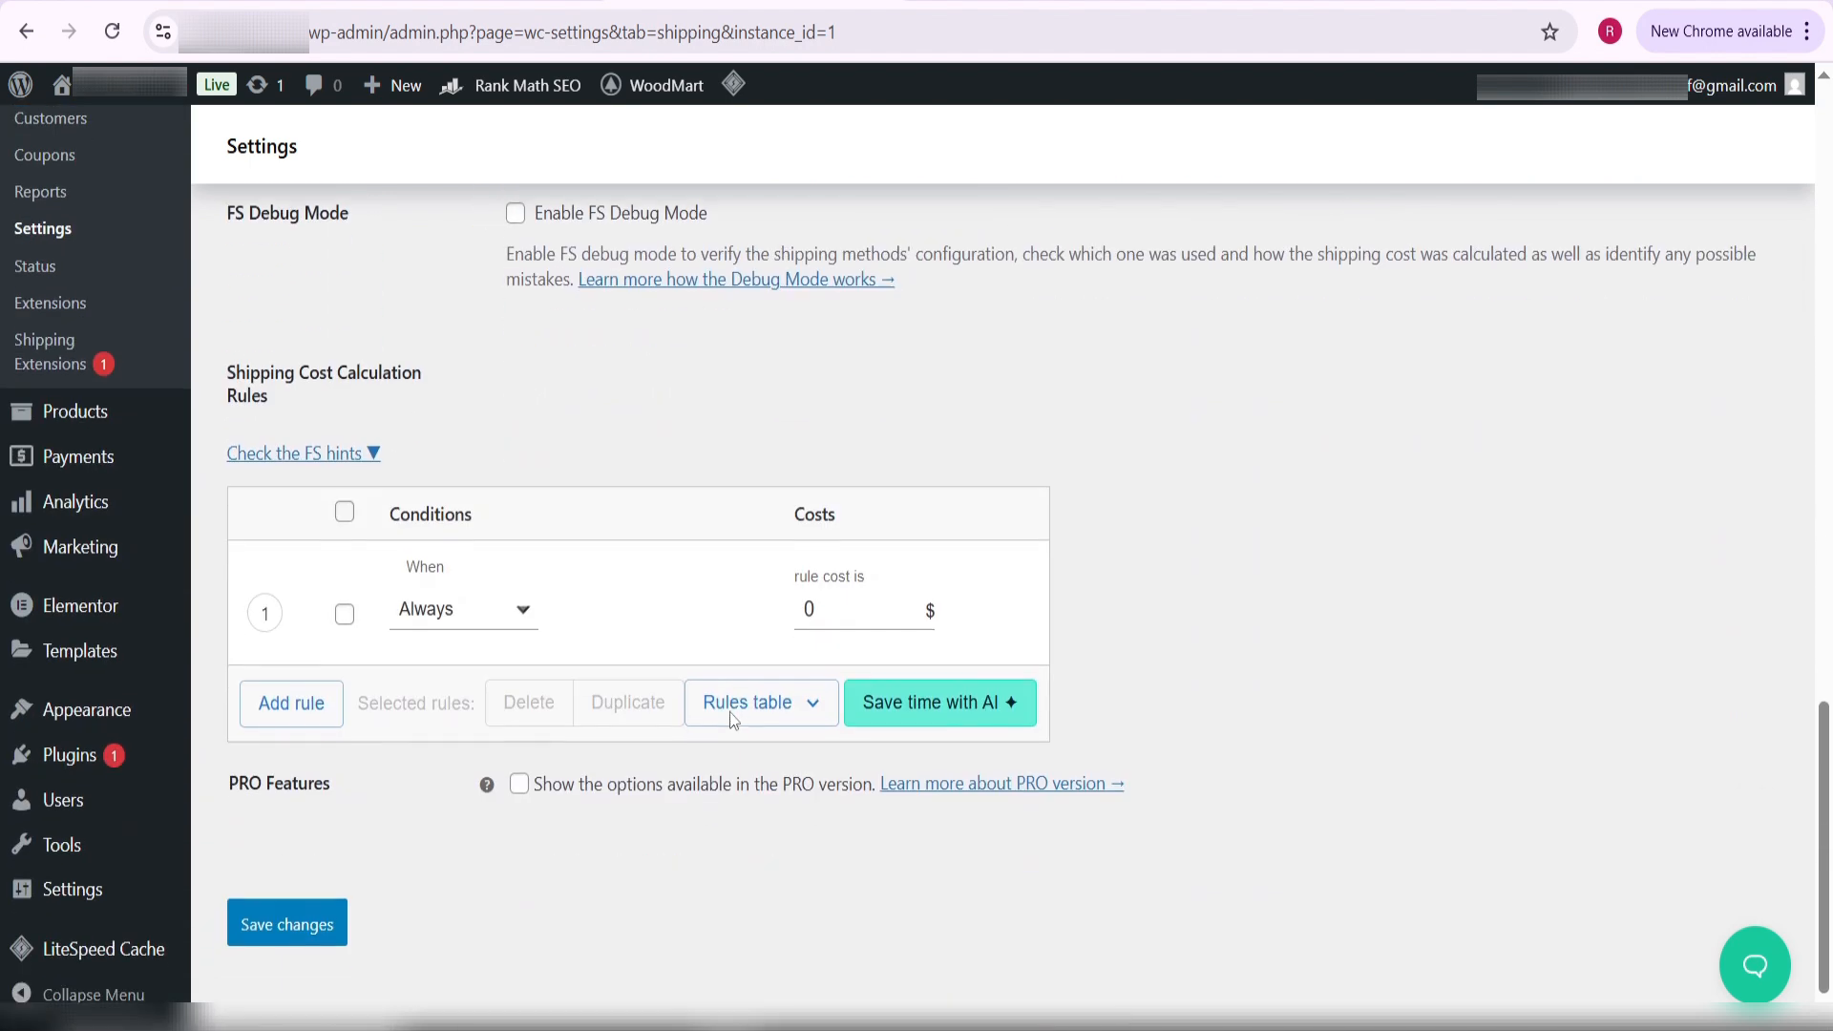
pyautogui.click(521, 616)
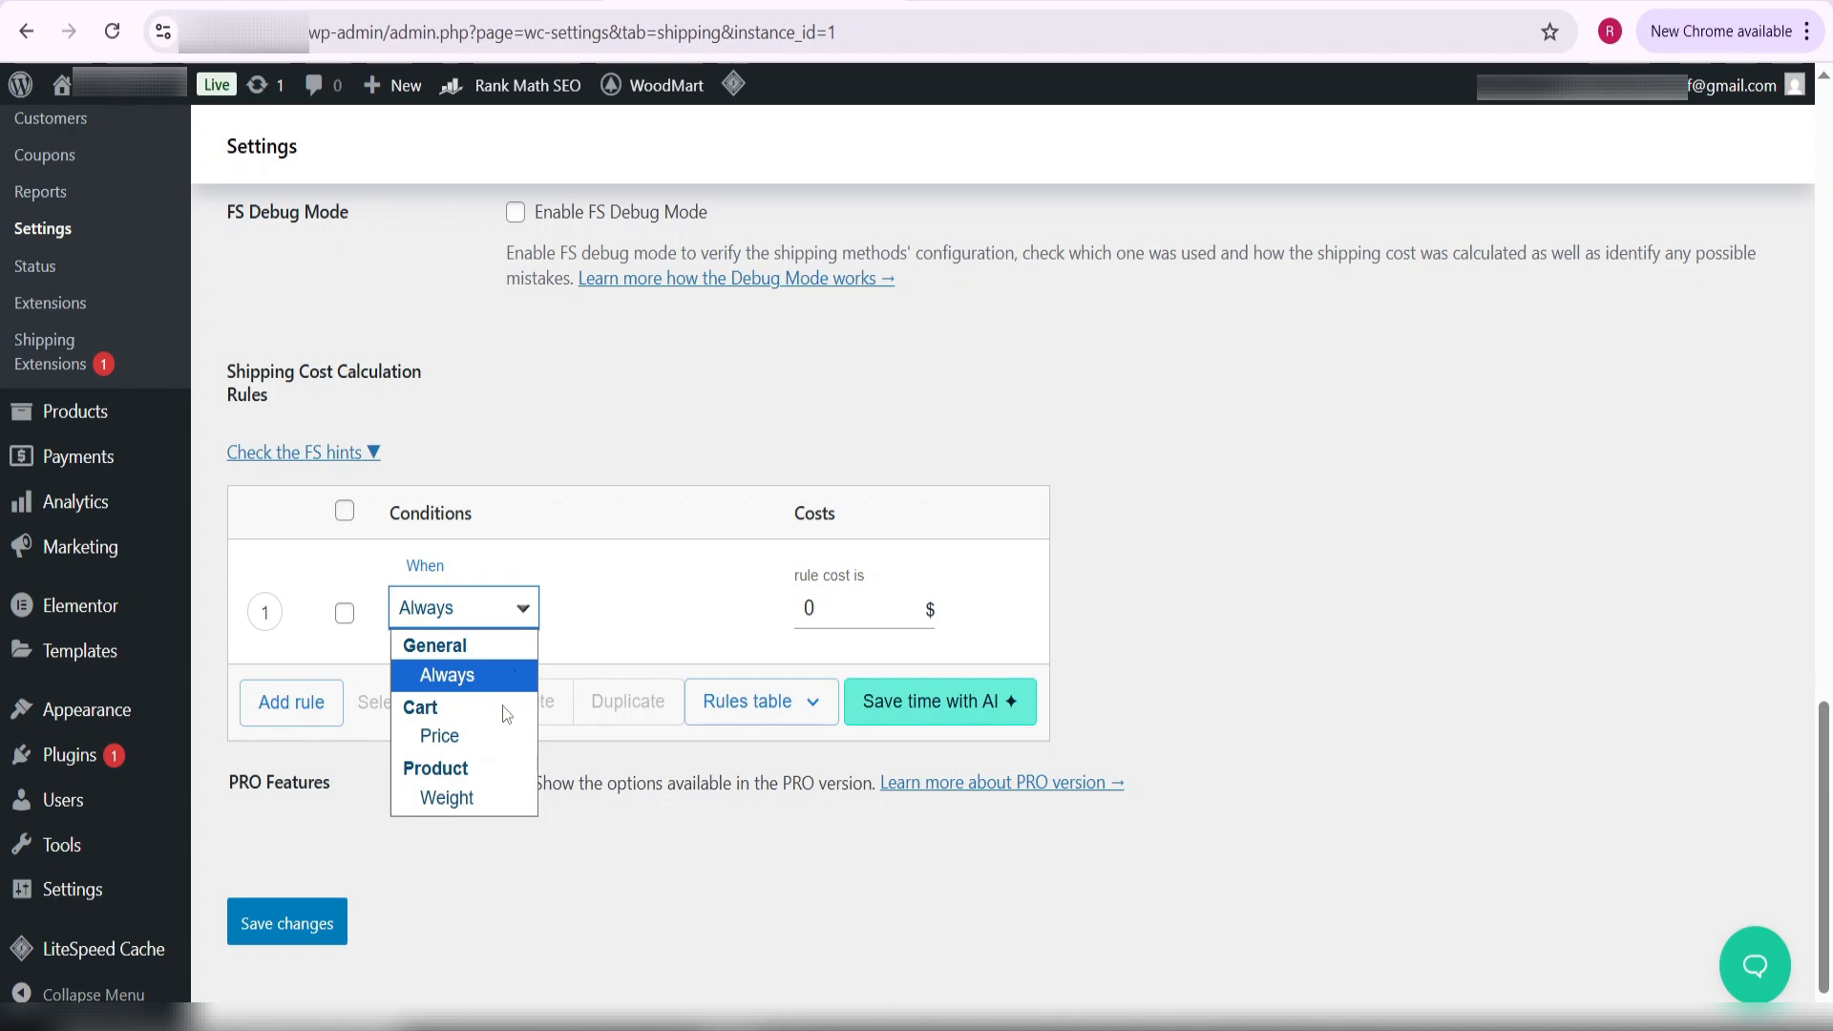
pyautogui.click(485, 800)
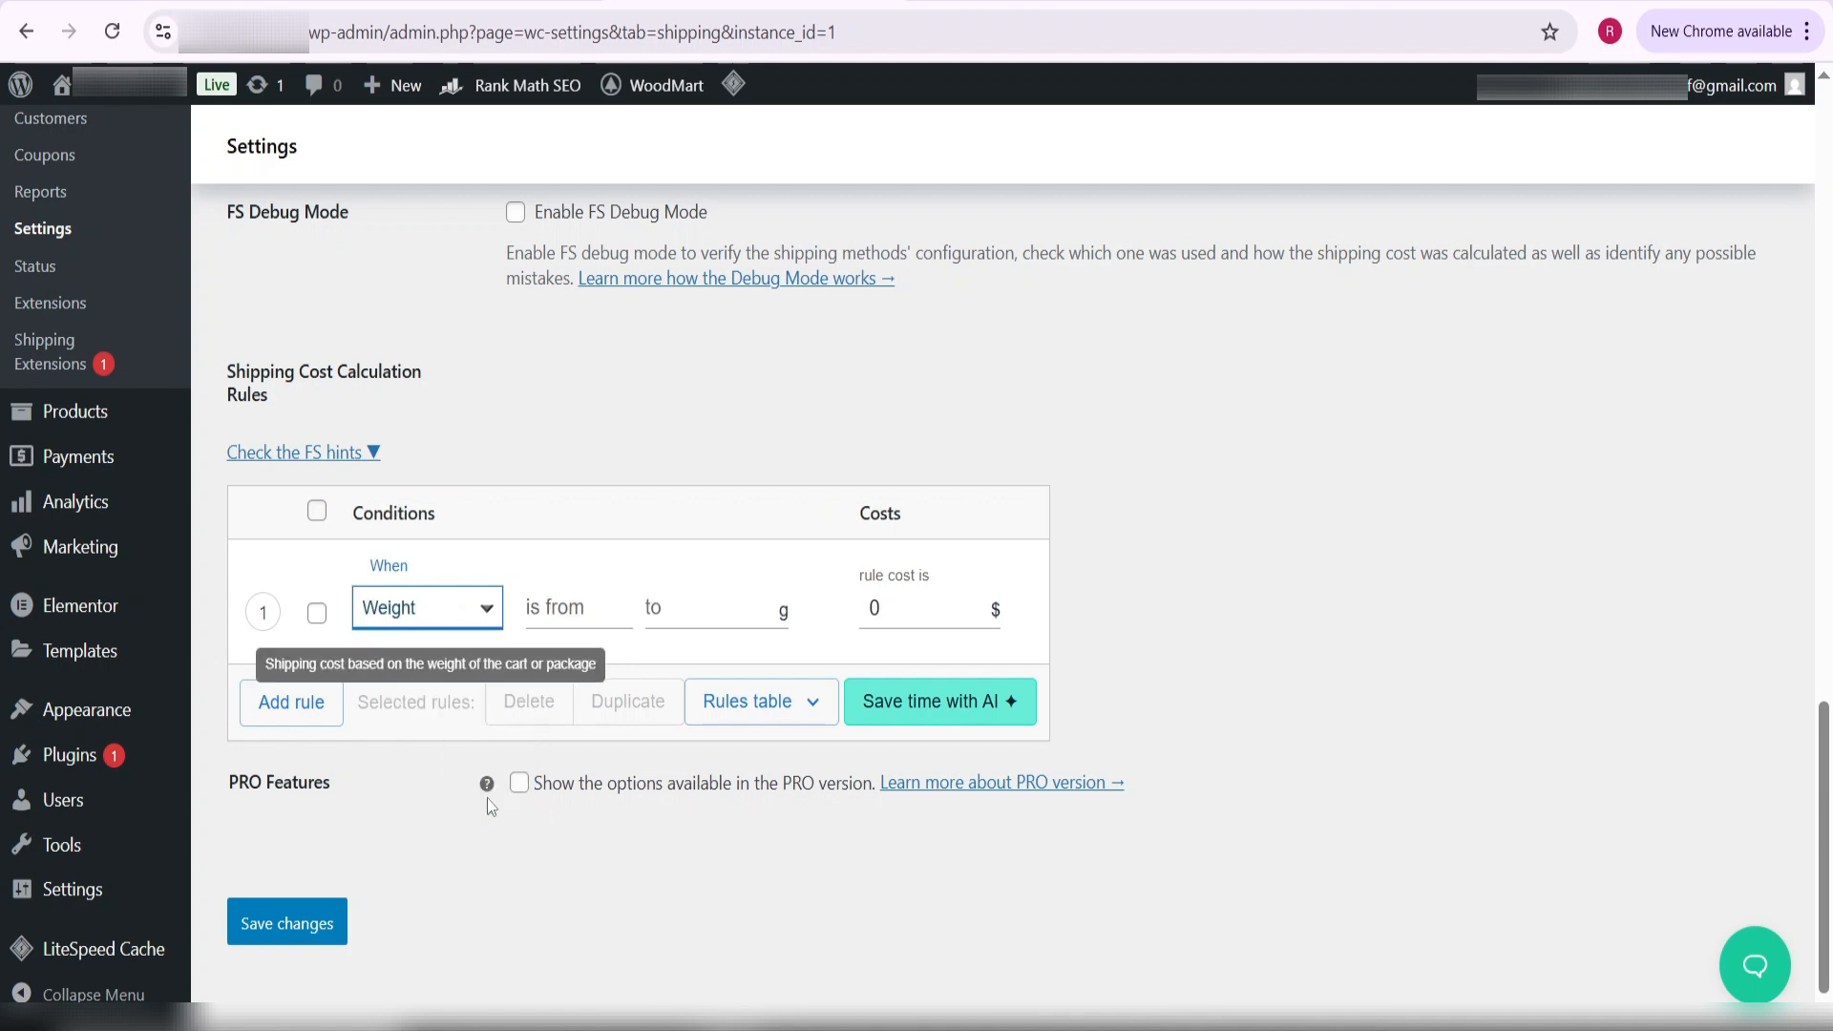
pyautogui.click(561, 615)
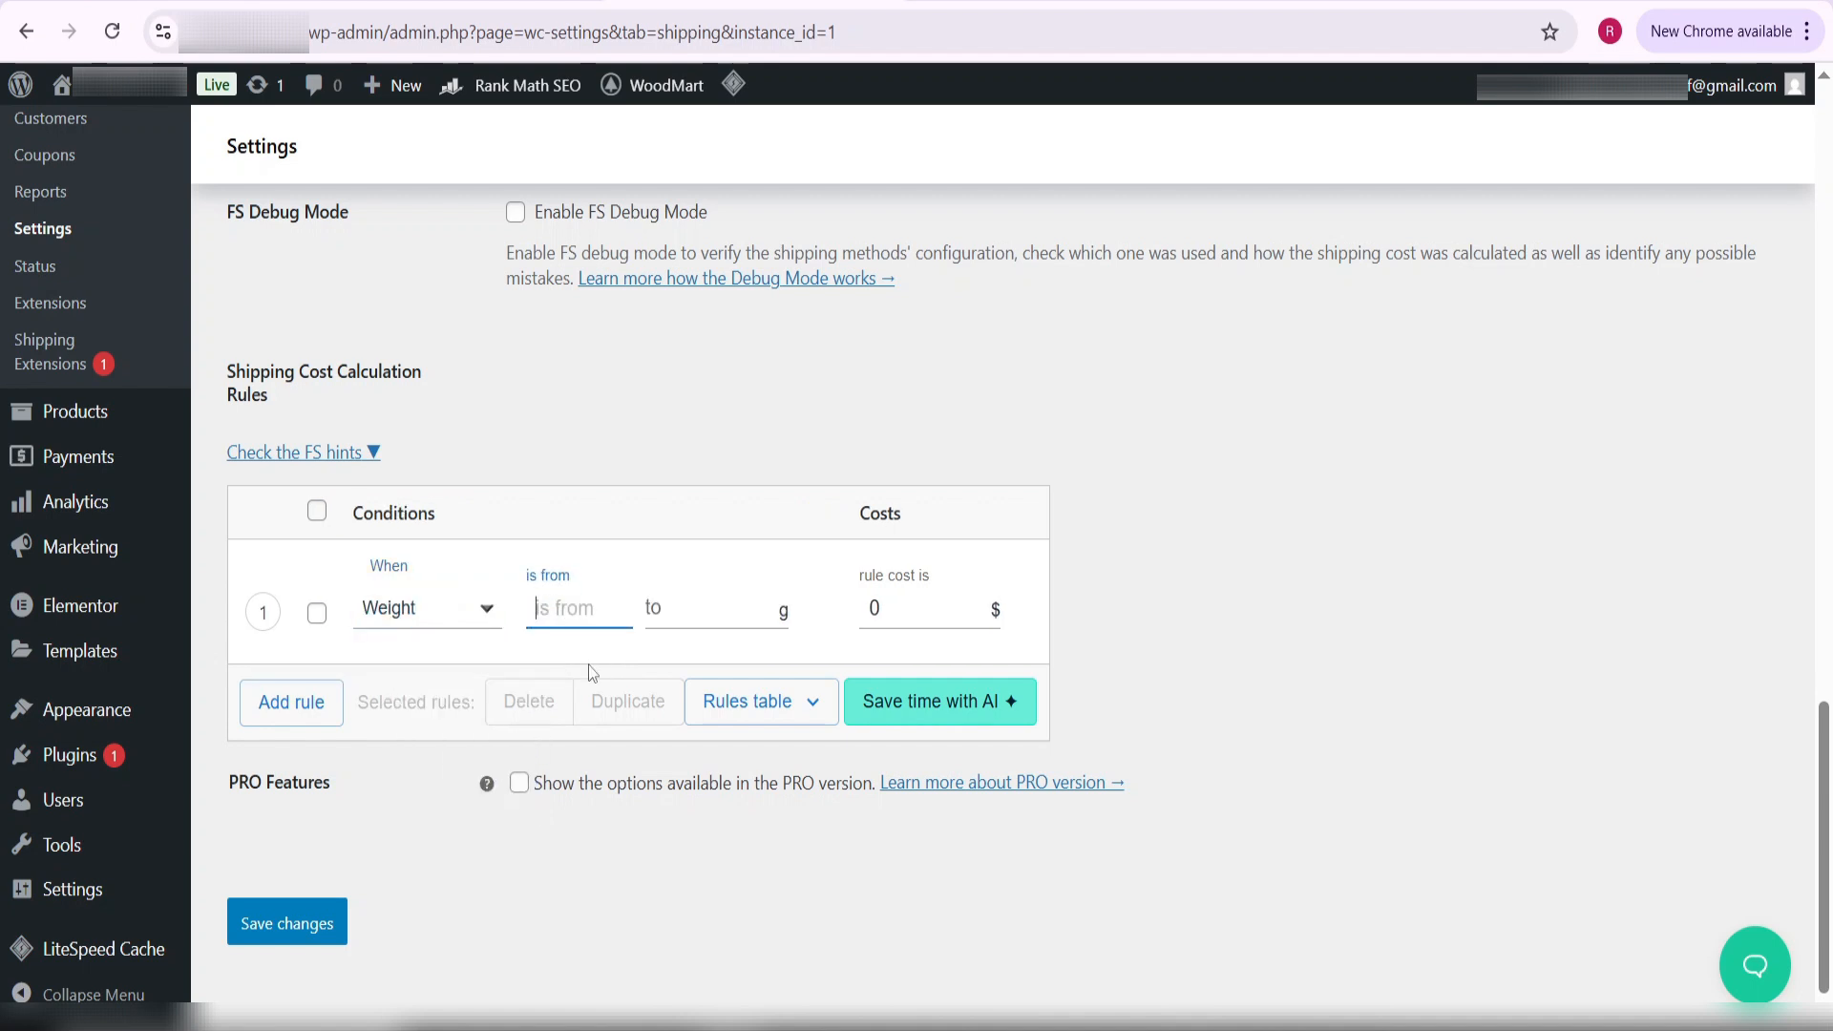
pyautogui.write('0')
pyautogui.click(679, 618)
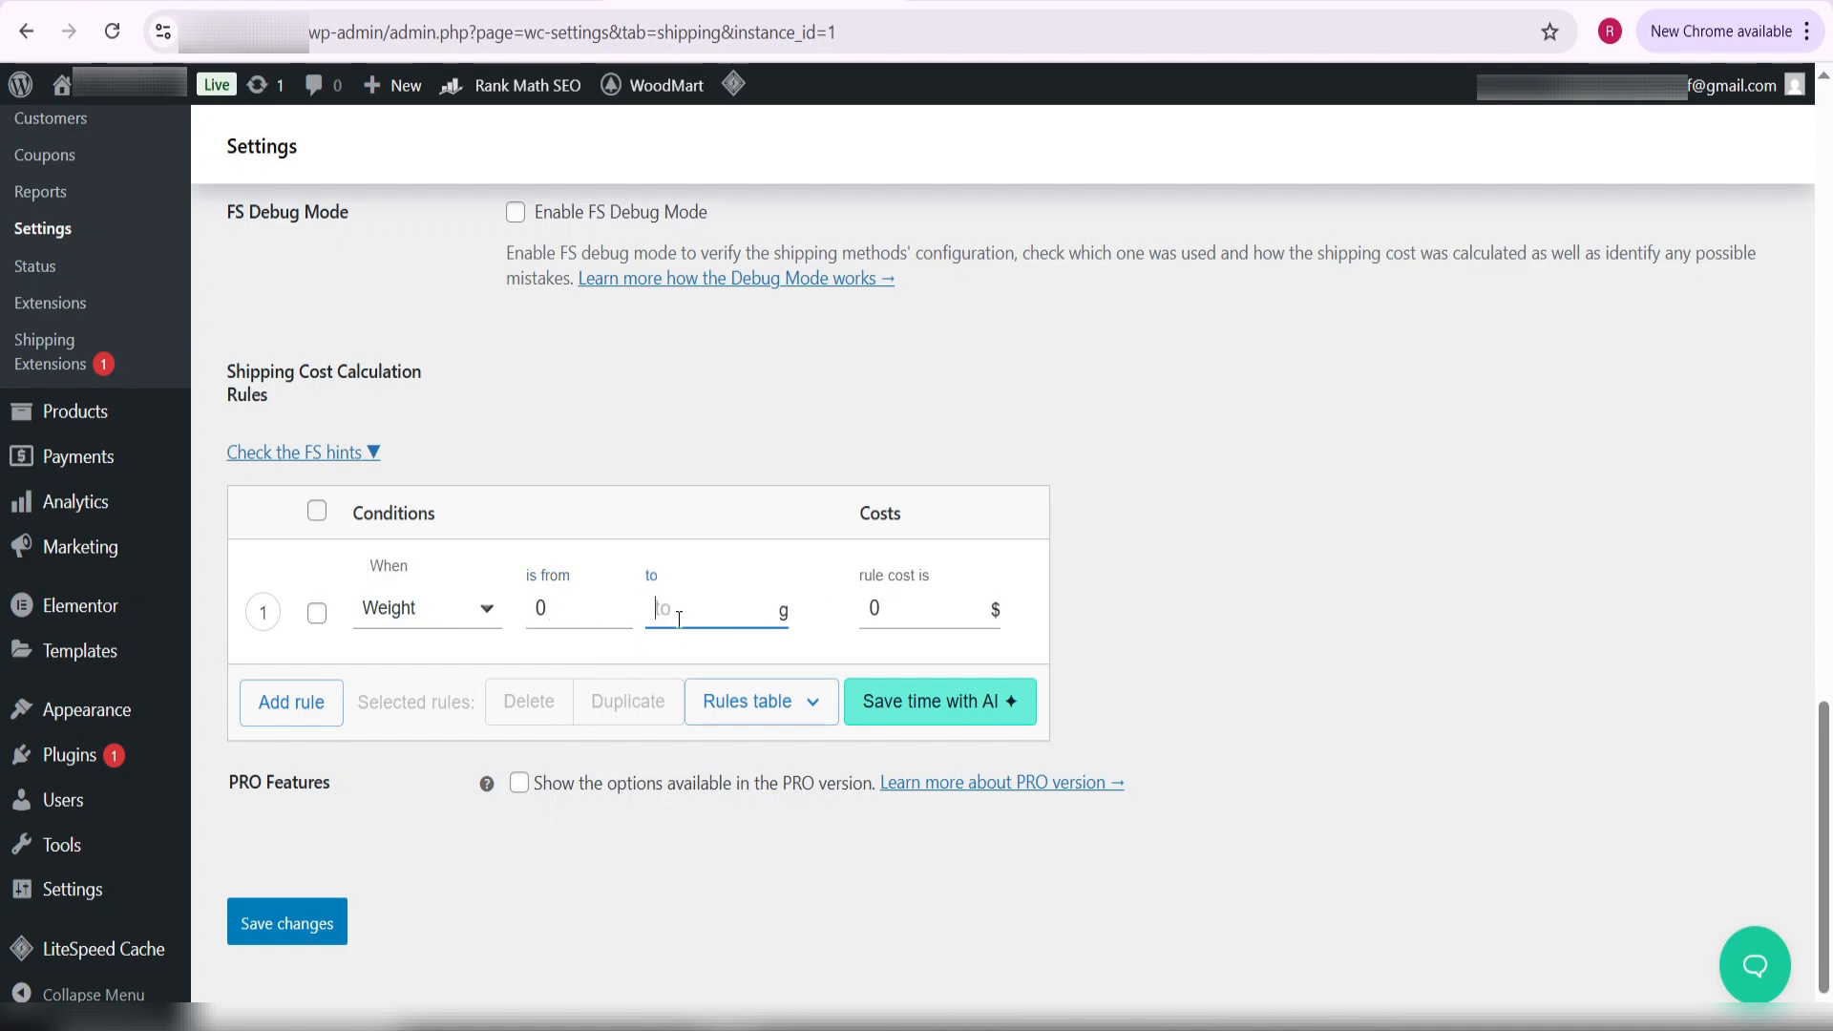
pyautogui.write('5000')
pyautogui.click(917, 611)
pyautogui.moveTo(894, 611); pyautogui.dragTo(873, 609)
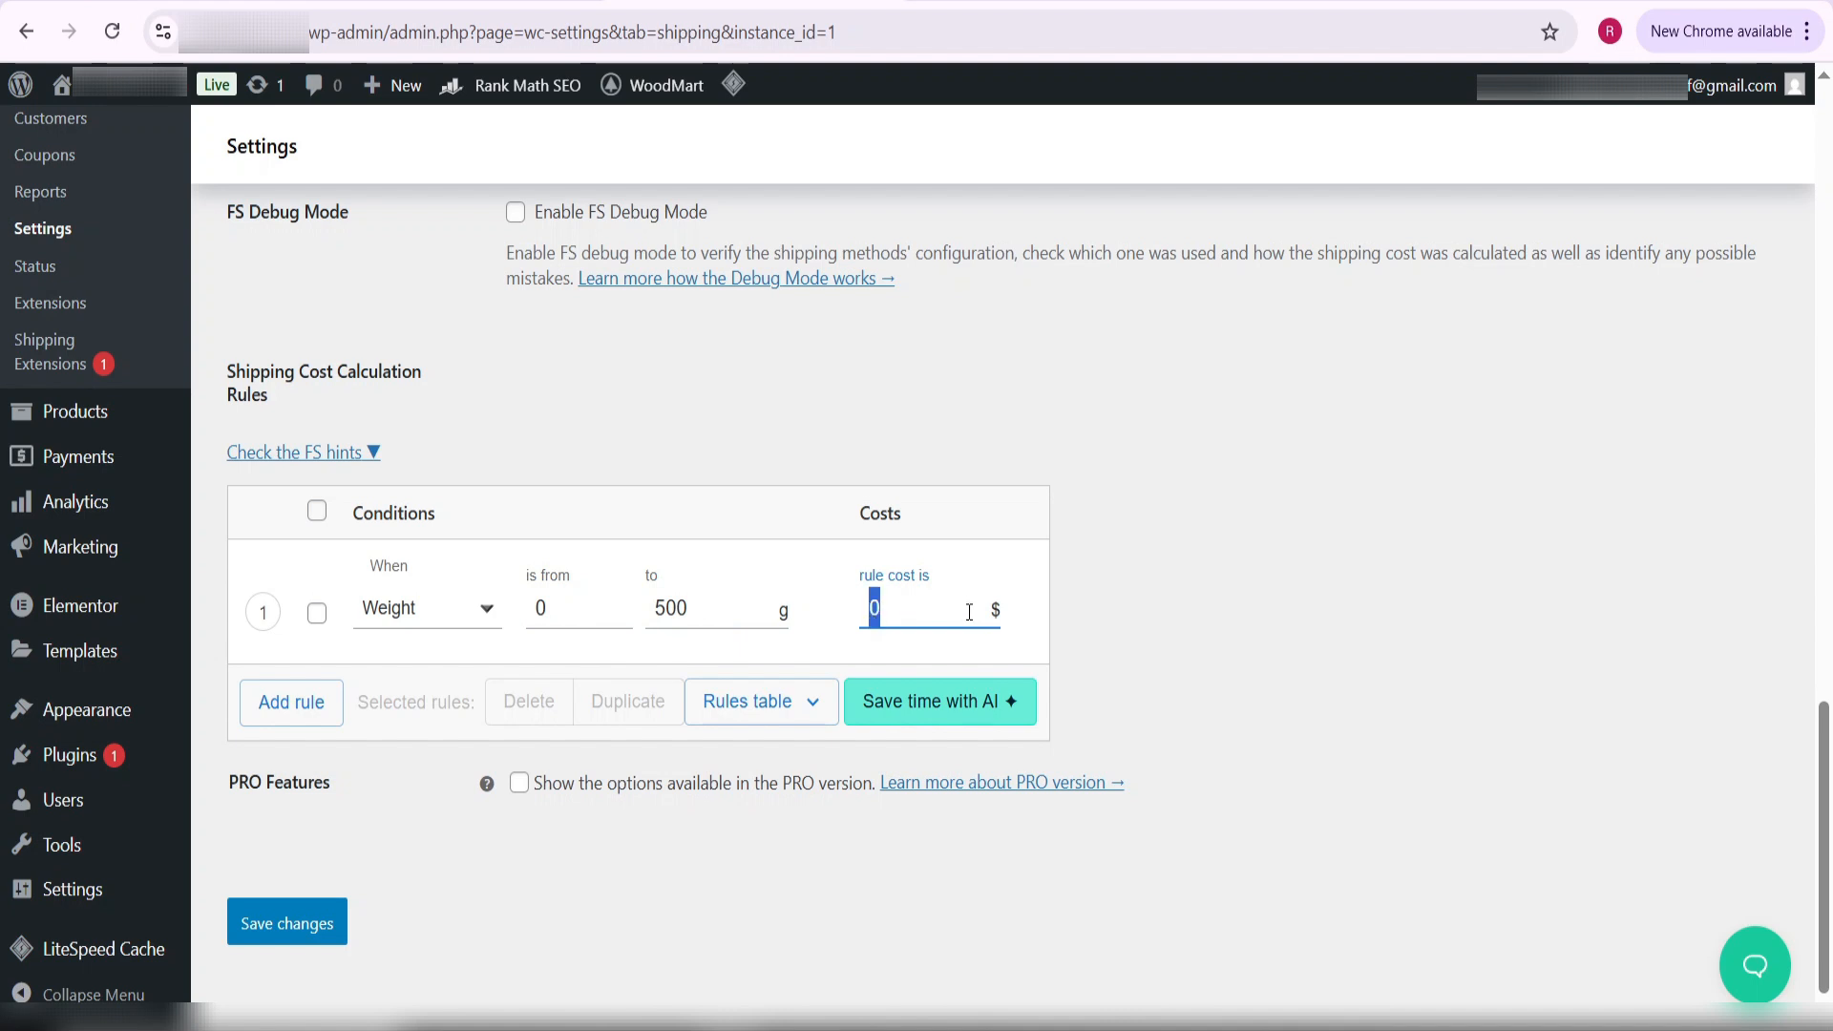
pyautogui.write('5')
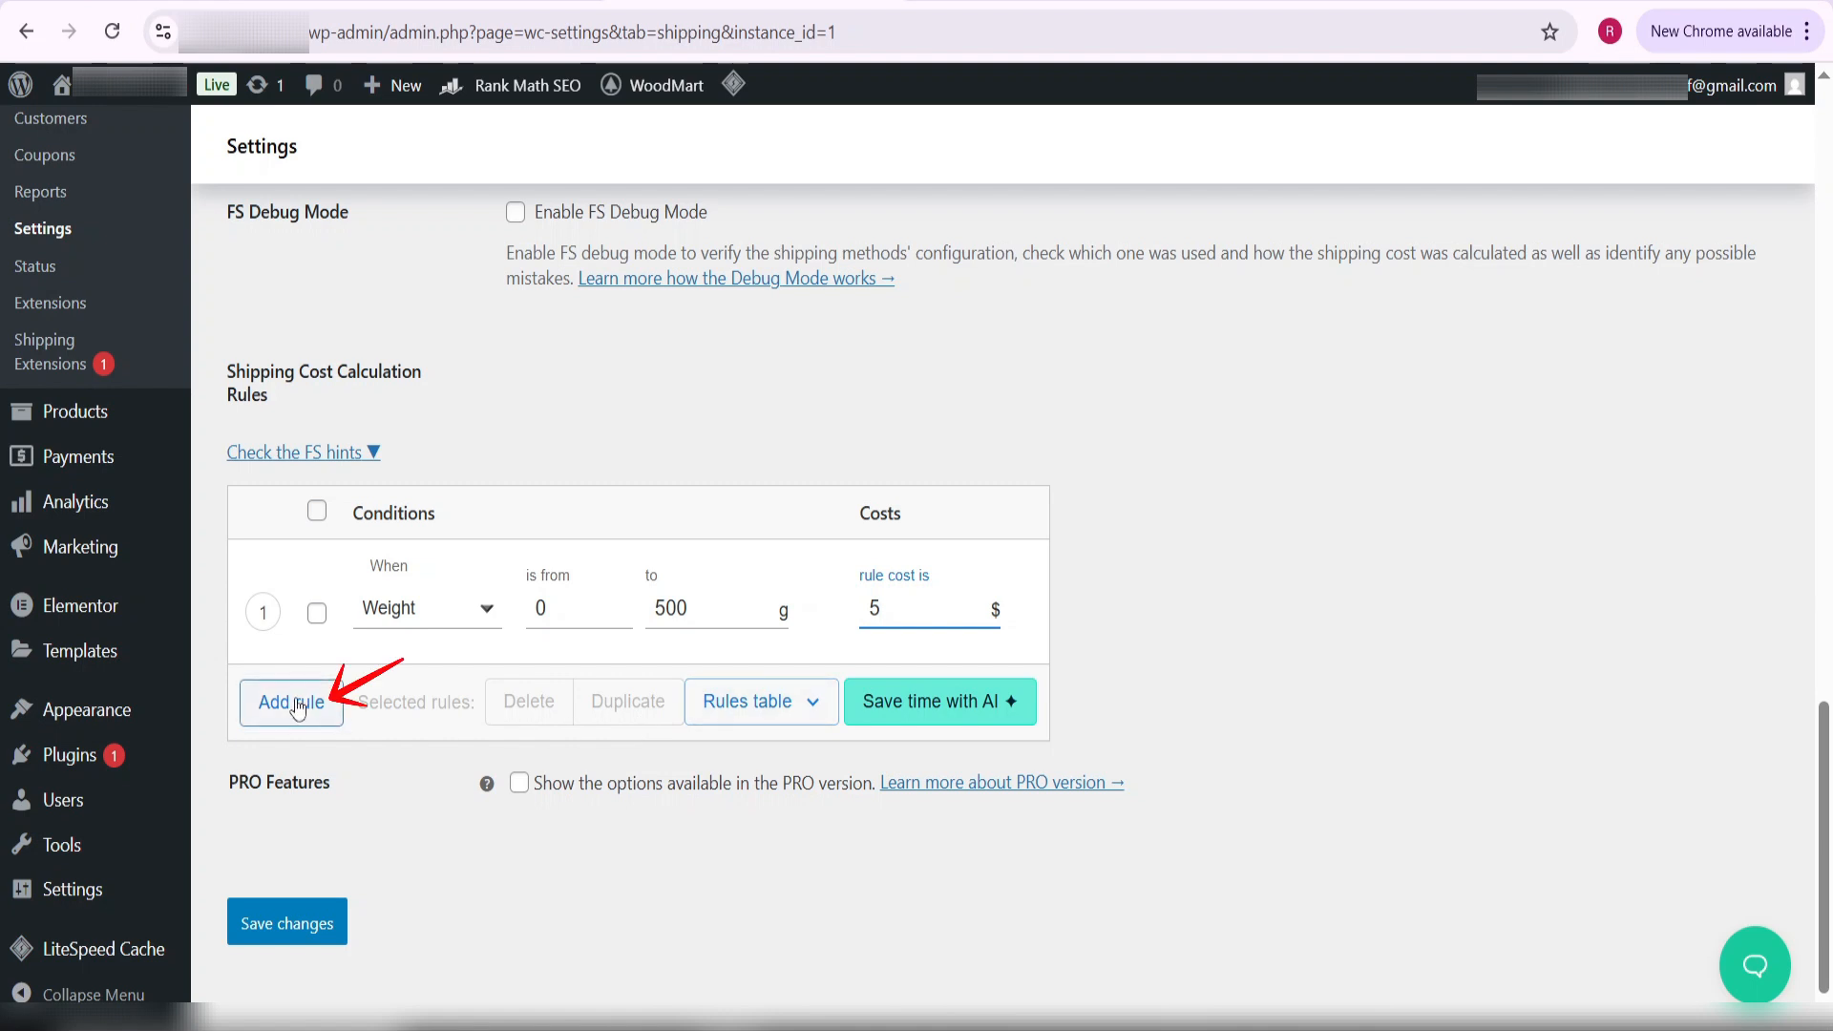
# - Add a second cost rule based on Weight from 501 to 1000 g with a rule cost of $10
pyautogui.click(297, 709)
pyautogui.click(427, 735)
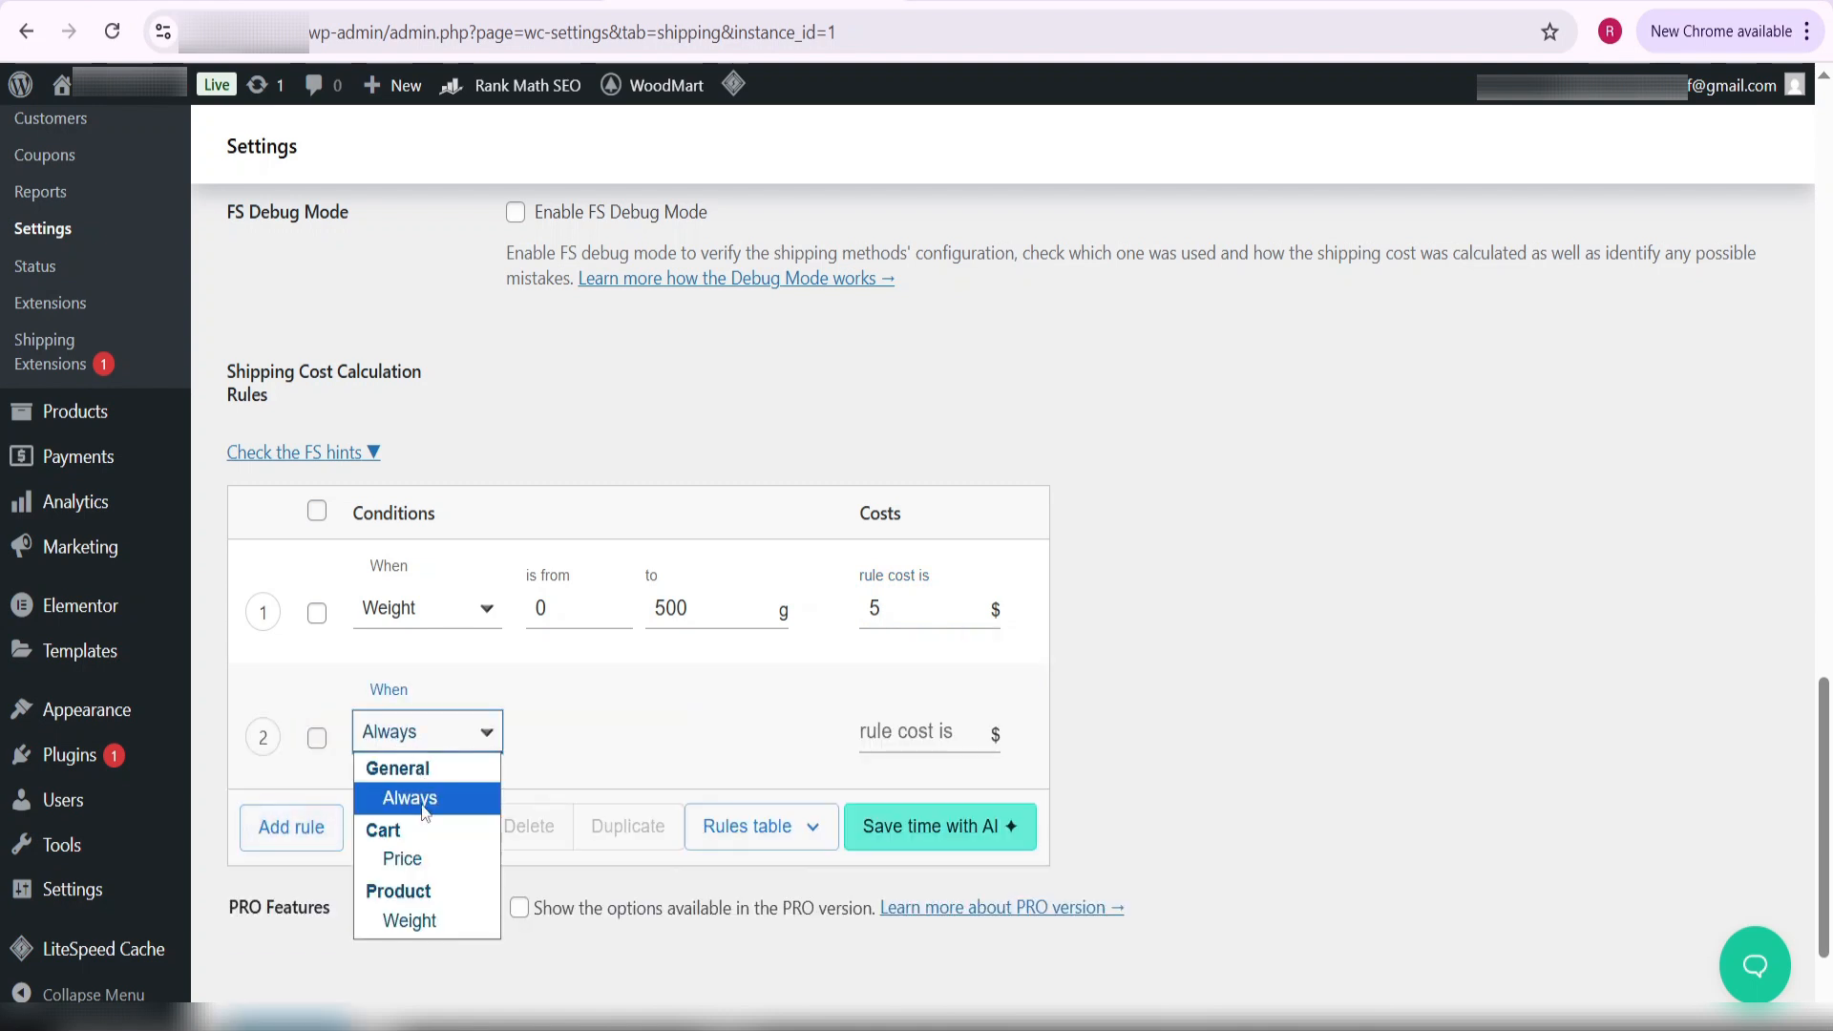
pyautogui.click(410, 920)
pyautogui.click(560, 731)
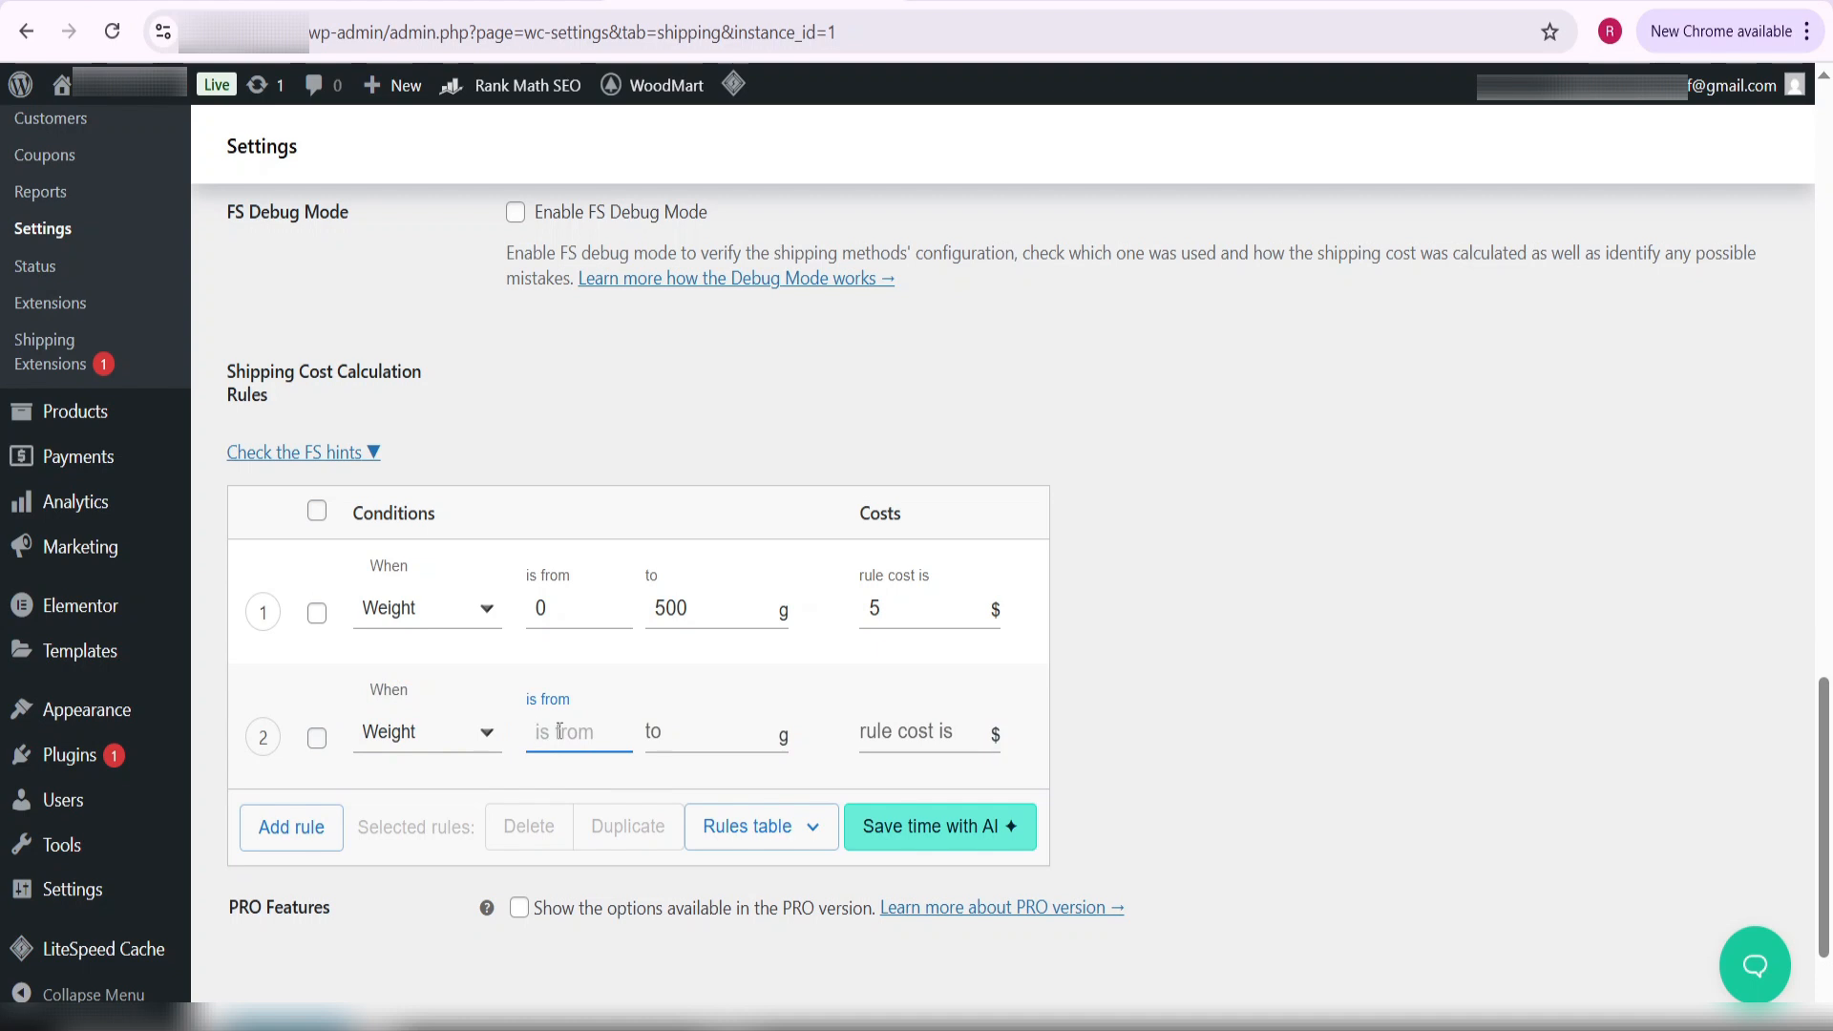
pyautogui.write('501')
pyautogui.click(668, 726)
pyautogui.write('1000')
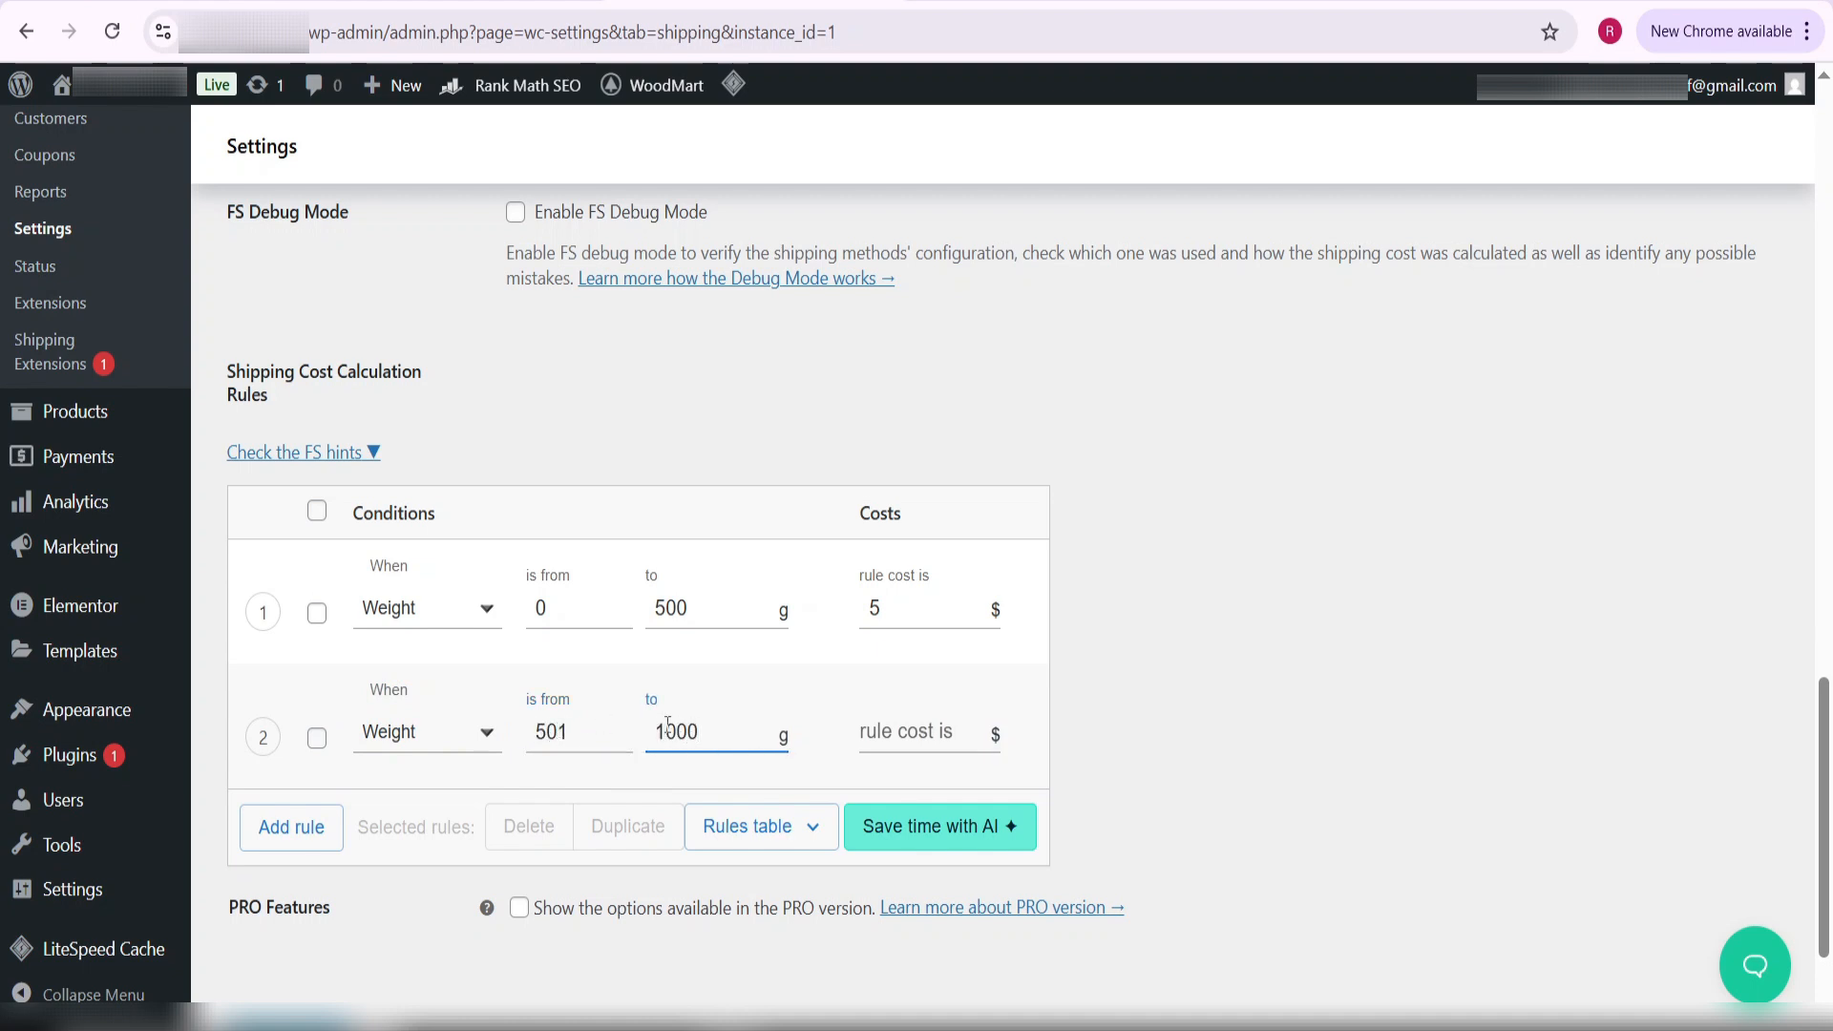
pyautogui.click(889, 743)
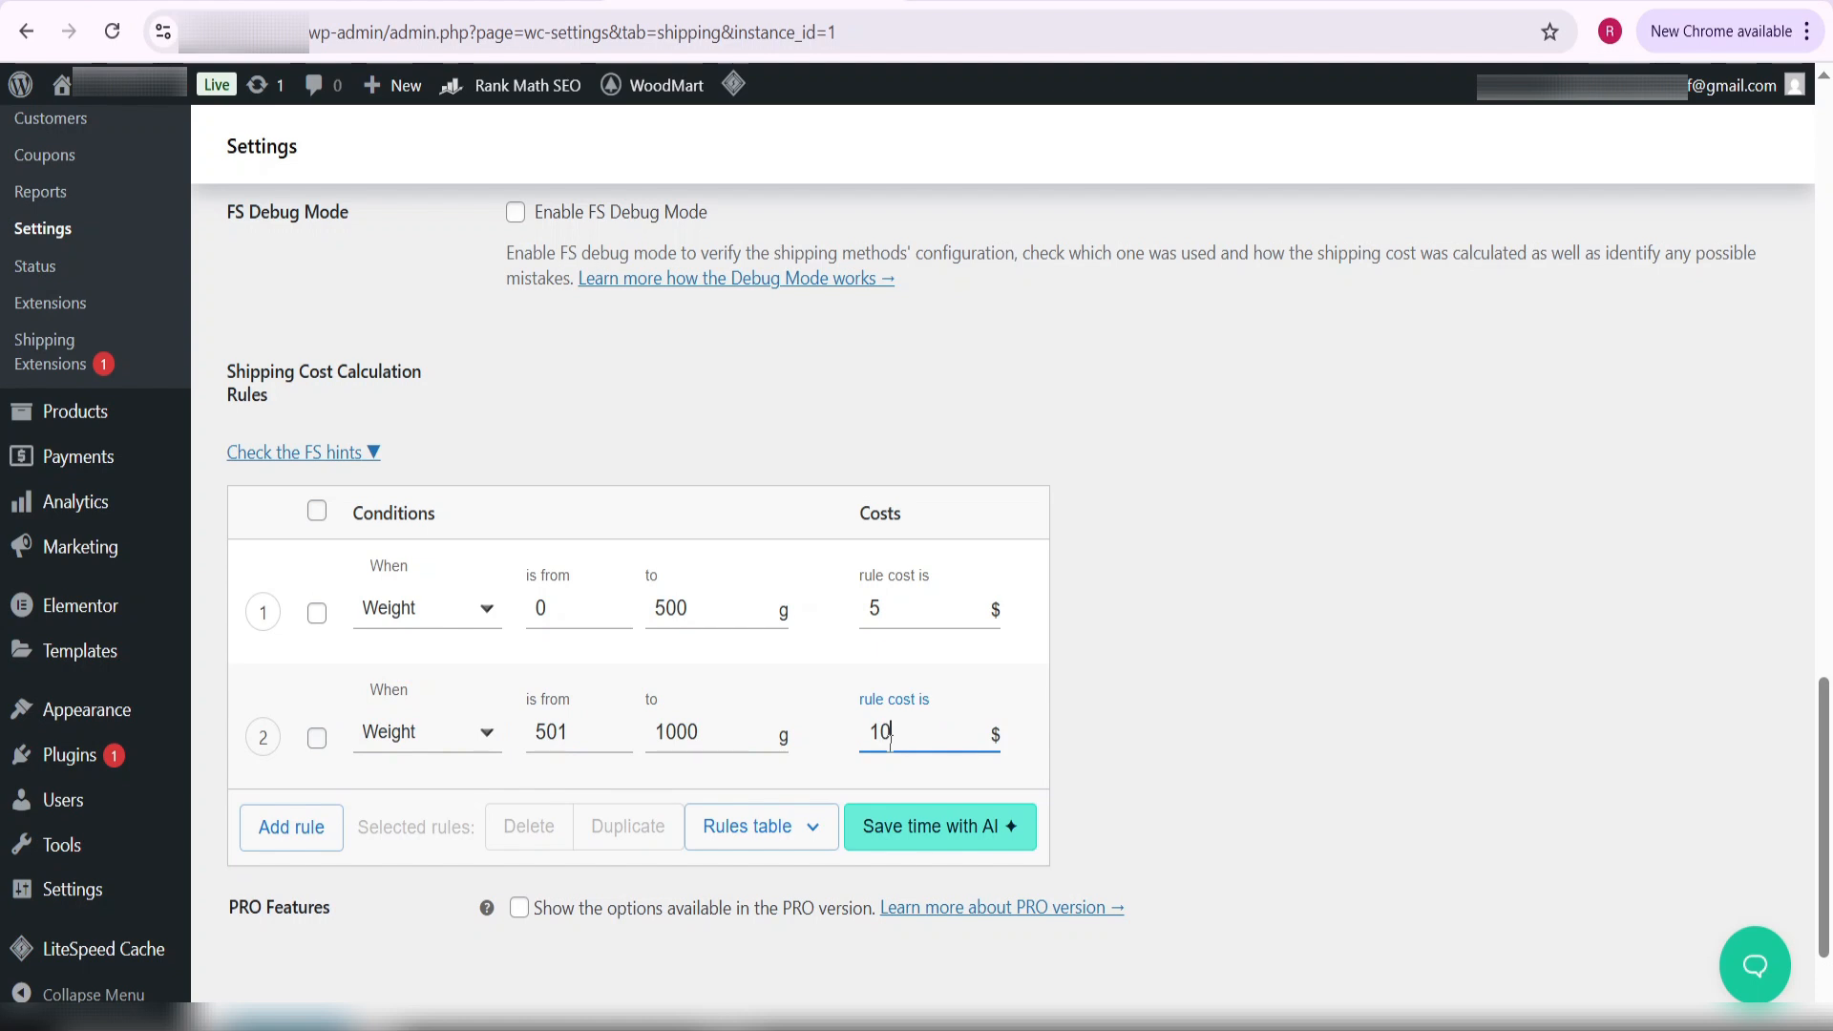
# - Add a third cost rule based on Weight from 1001 to 1500 g with a rule cost of $15
pyautogui.click(303, 829)
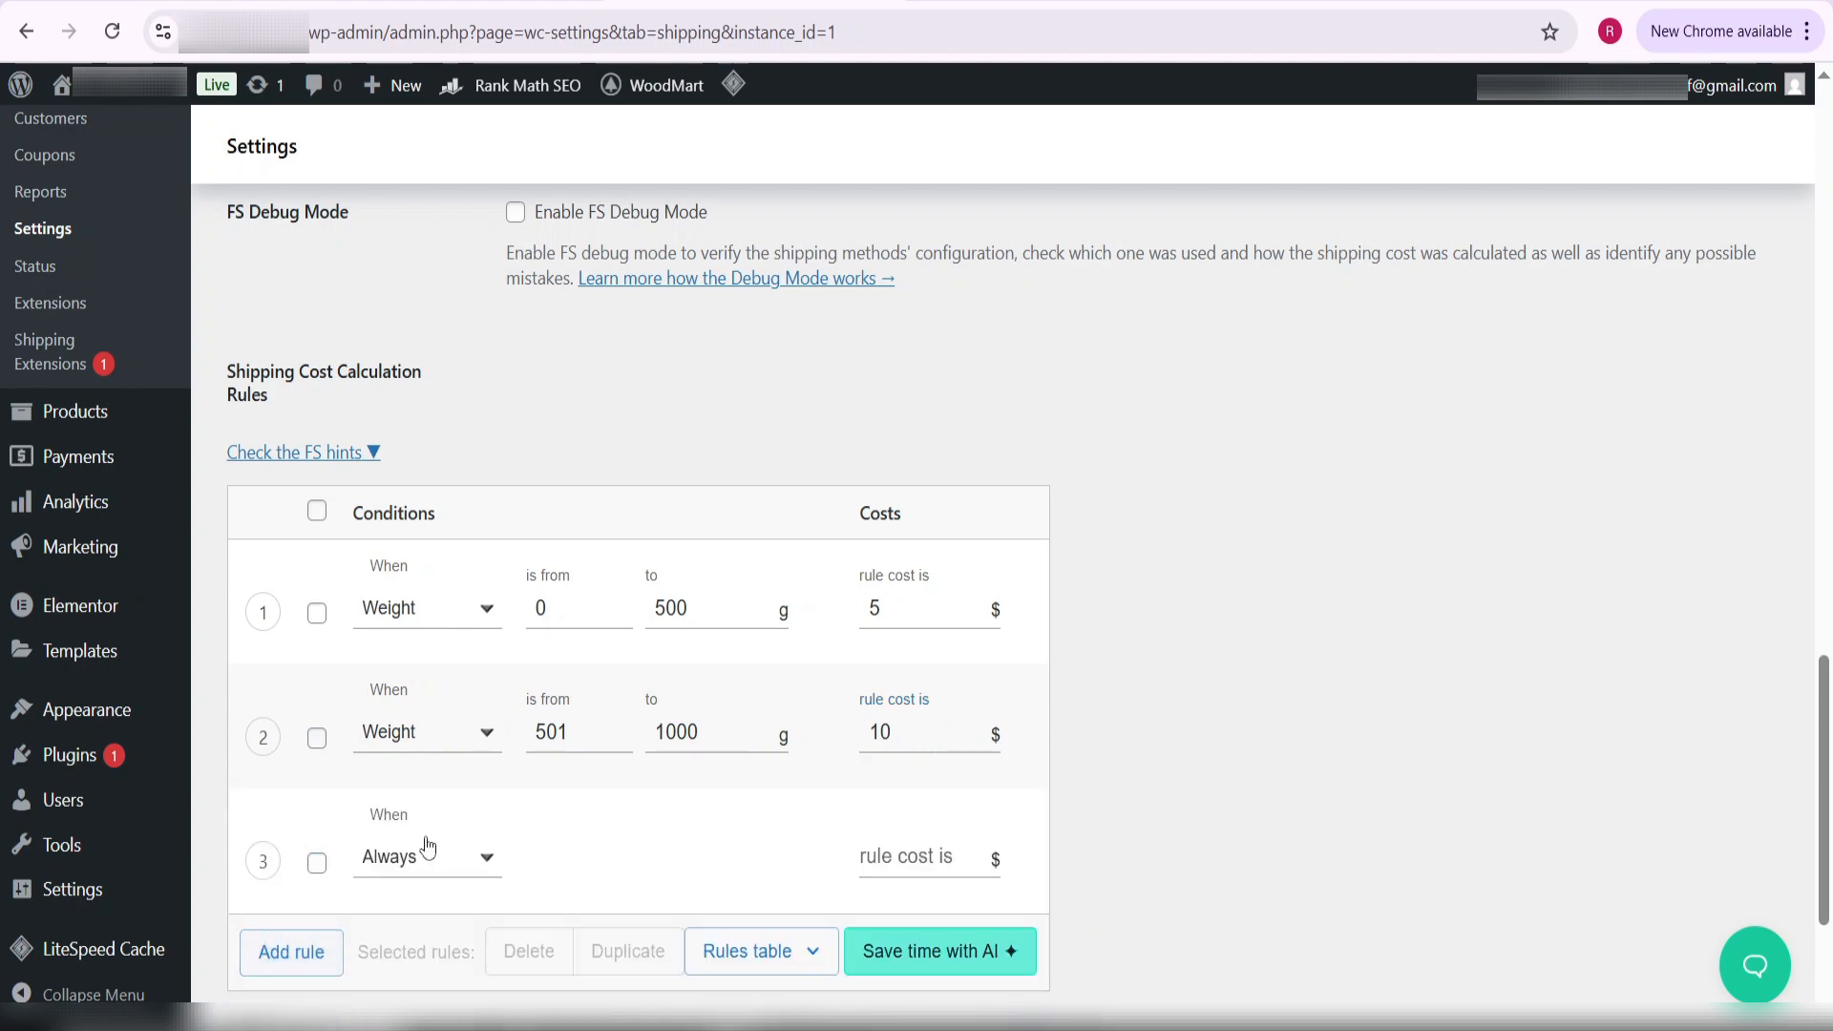
pyautogui.click(429, 859)
pyautogui.click(429, 818)
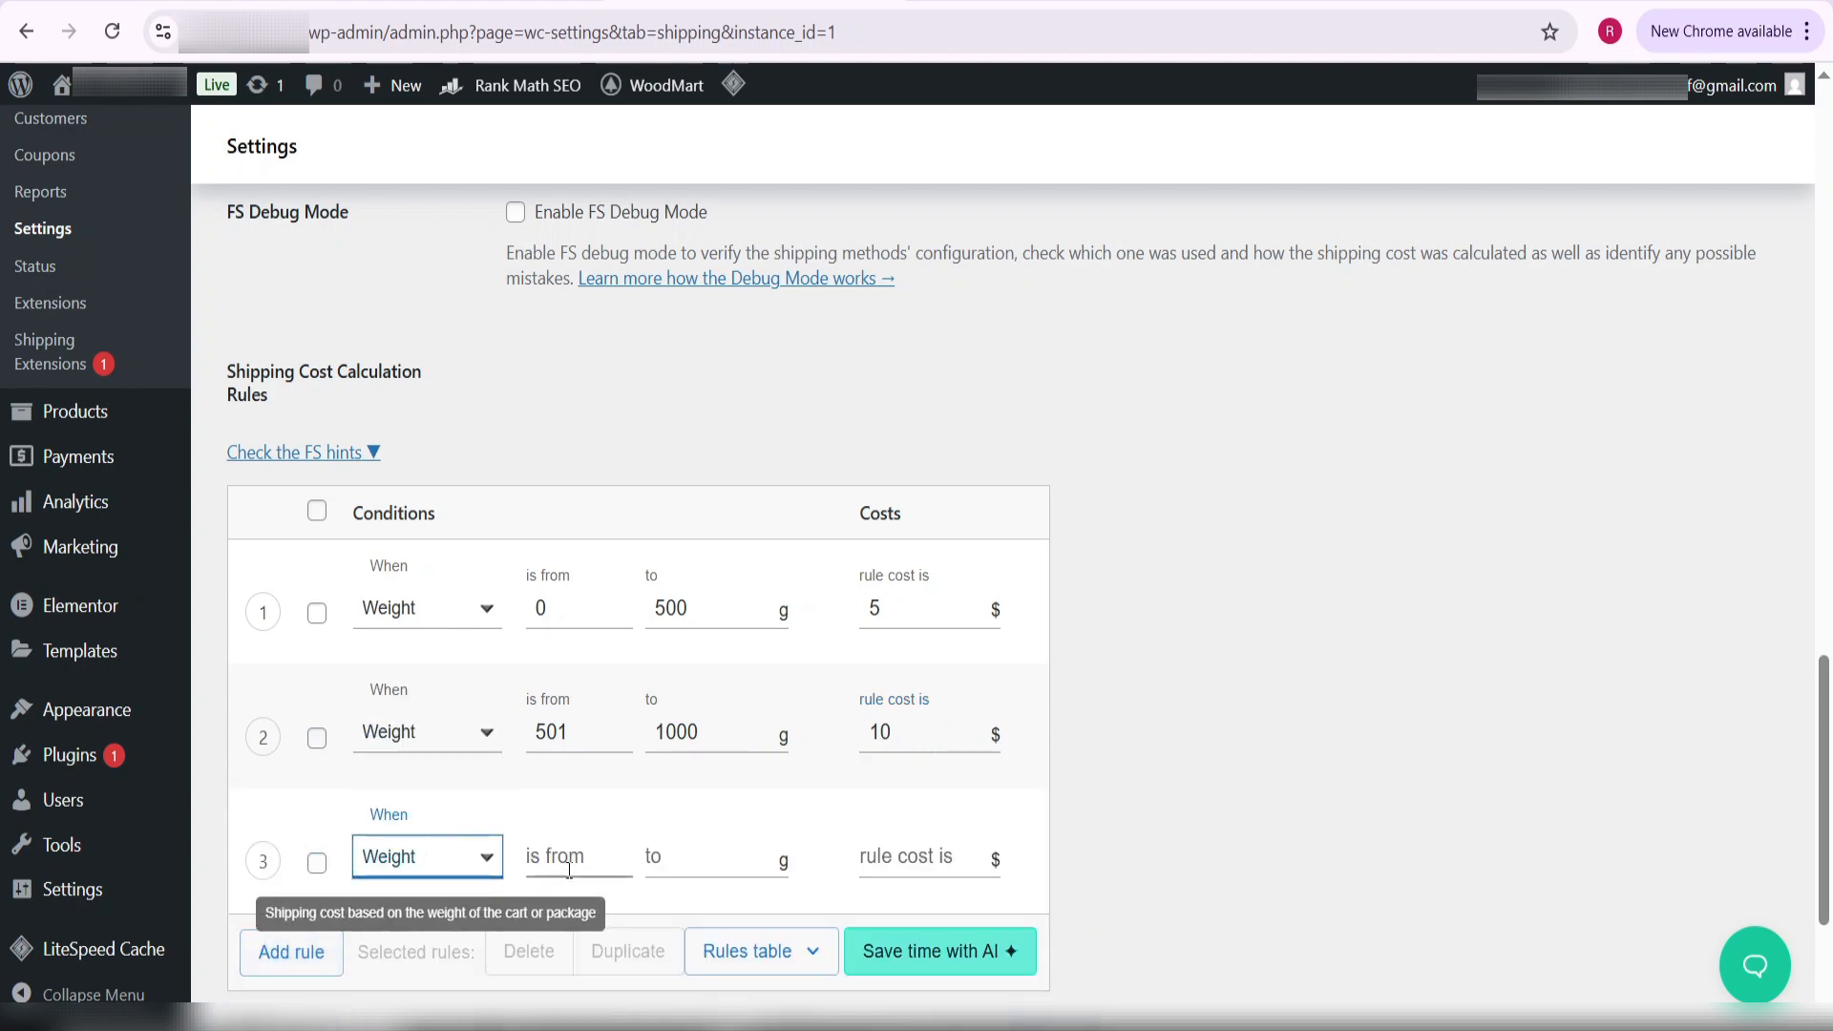
pyautogui.click(571, 855)
pyautogui.write('100')
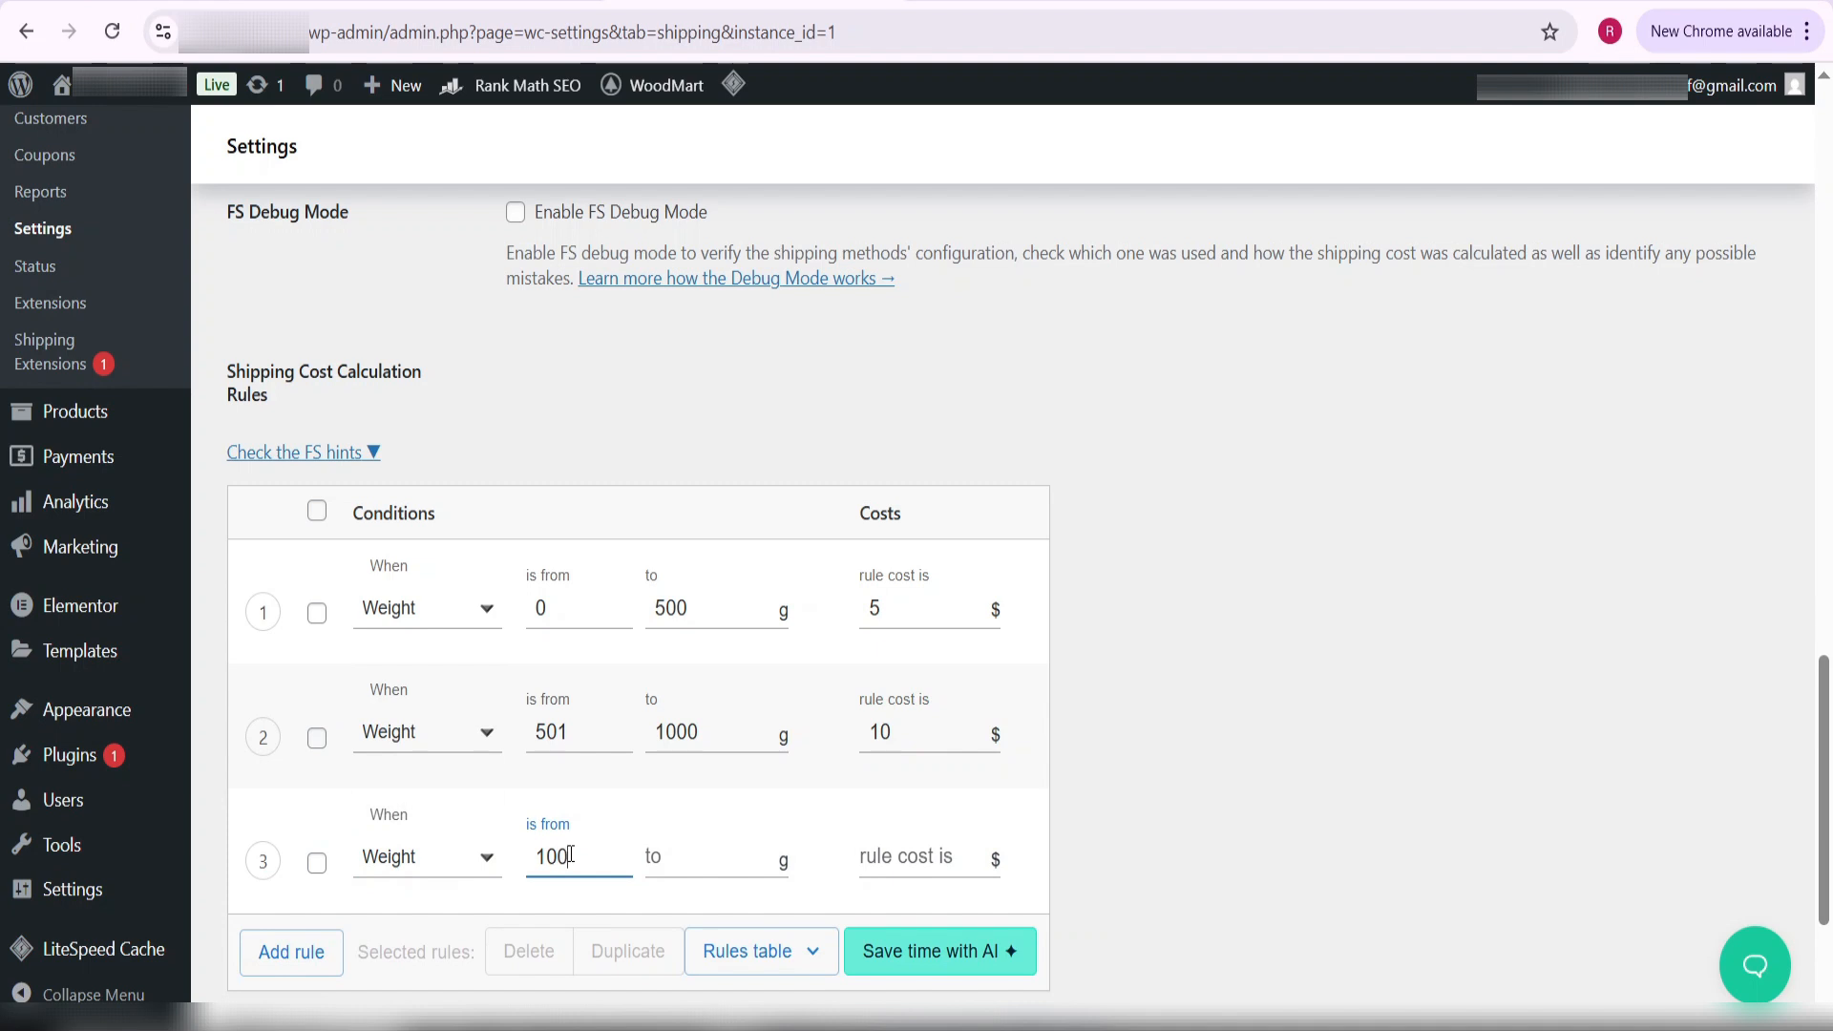
pyautogui.write('1')
pyautogui.press('Tab')
pyautogui.write('150')
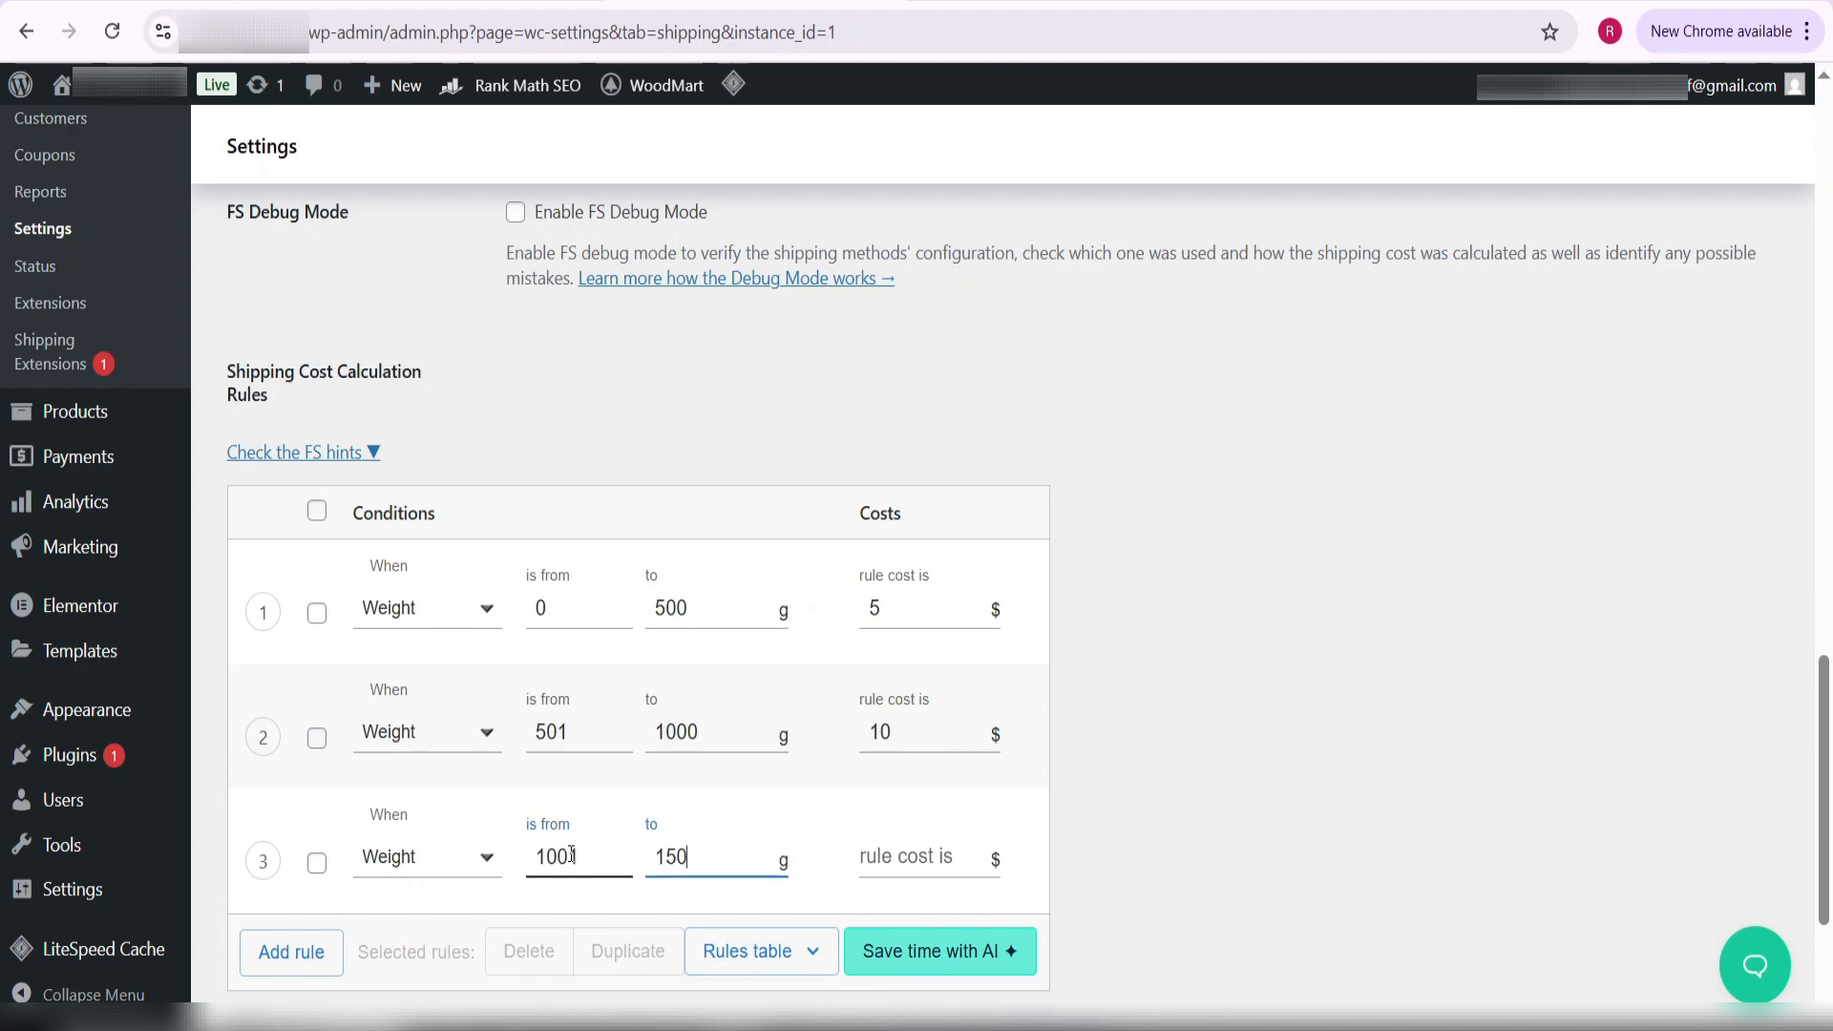
pyautogui.click(893, 852)
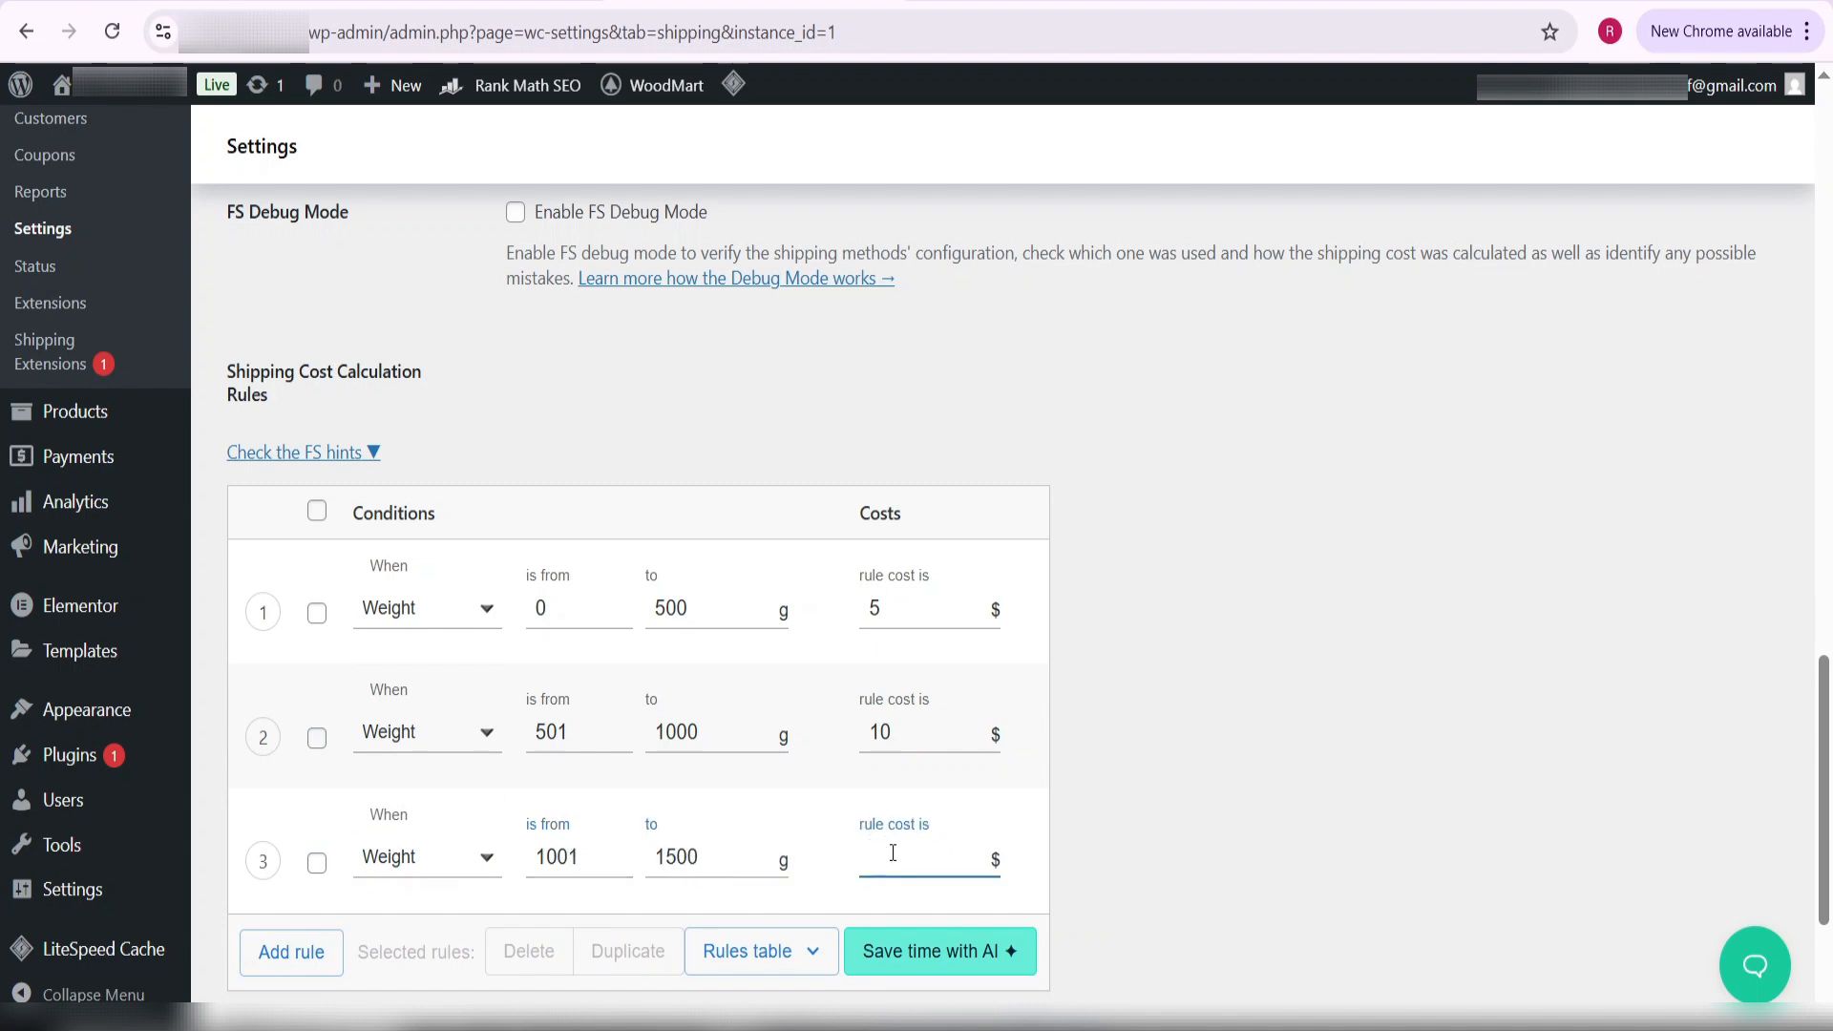
pyautogui.write('15')
# - Add a fourth cost rule based on Weight from 1501 g with no upper limit and a rule cost of $20, and save the changes
pyautogui.scroll(-3, 609, 748)
pyautogui.click(279, 691)
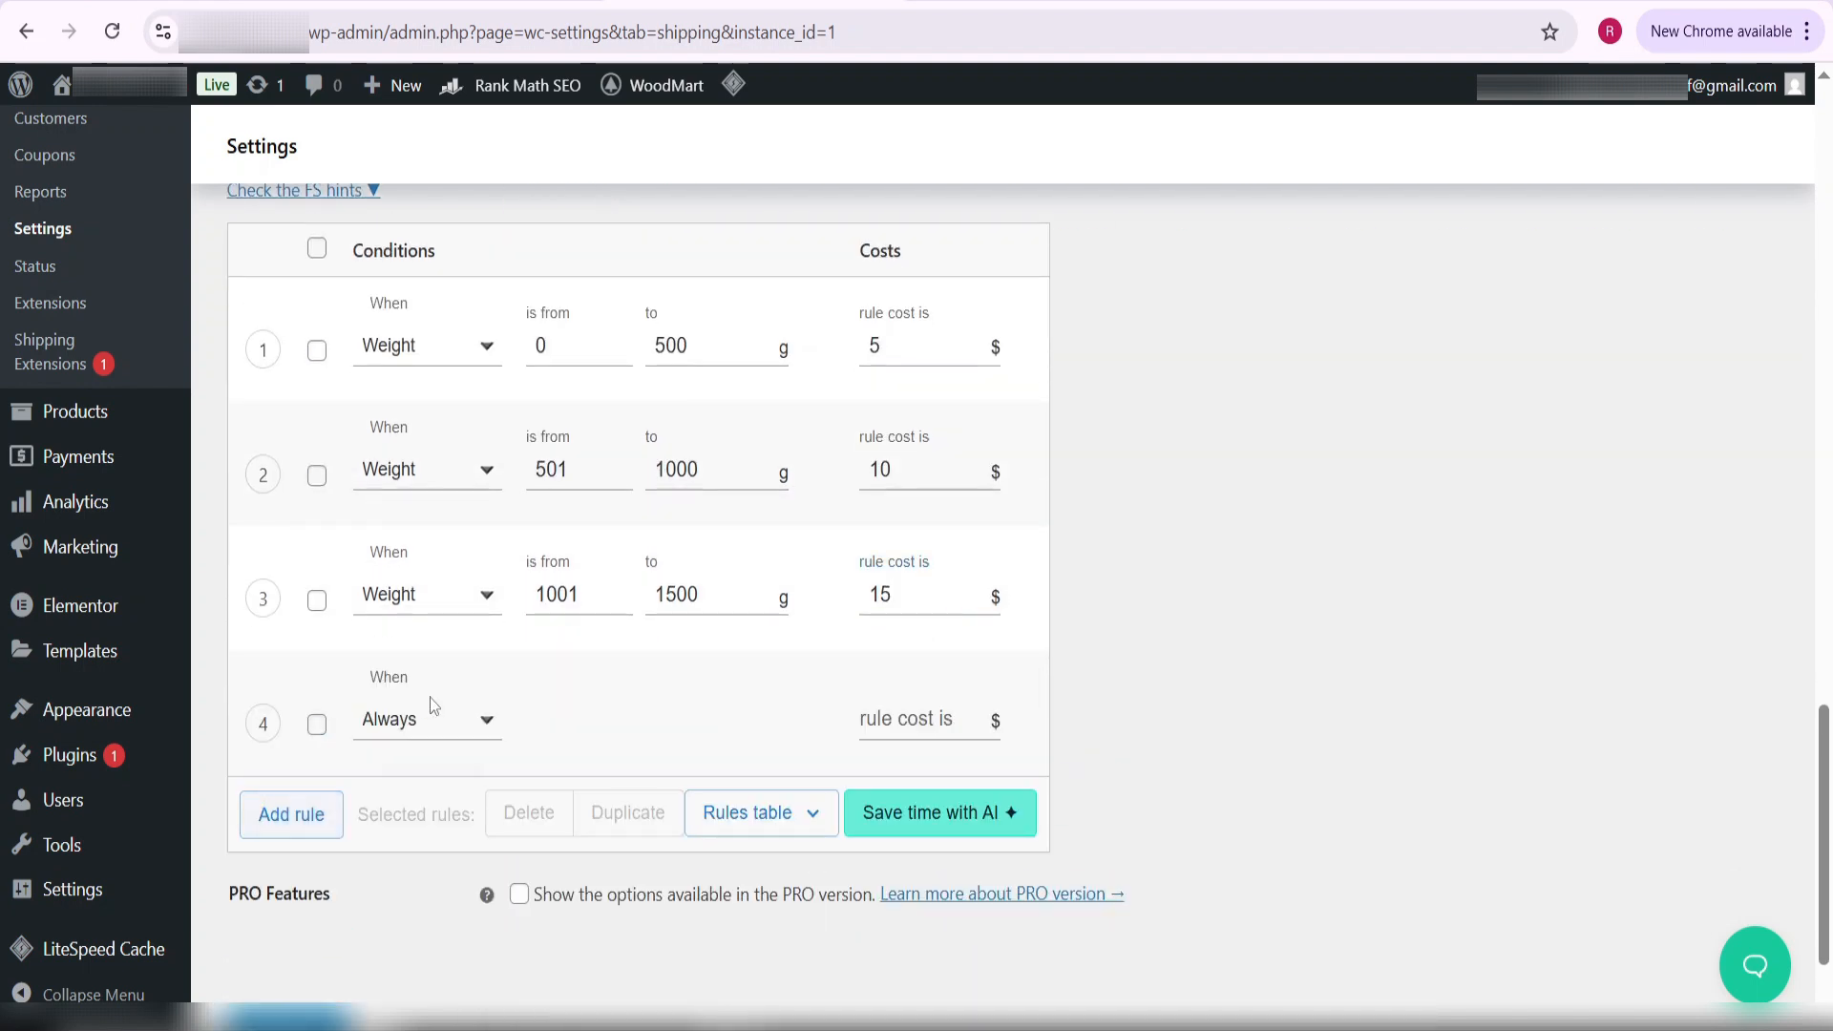
pyautogui.click(432, 721)
pyautogui.click(412, 908)
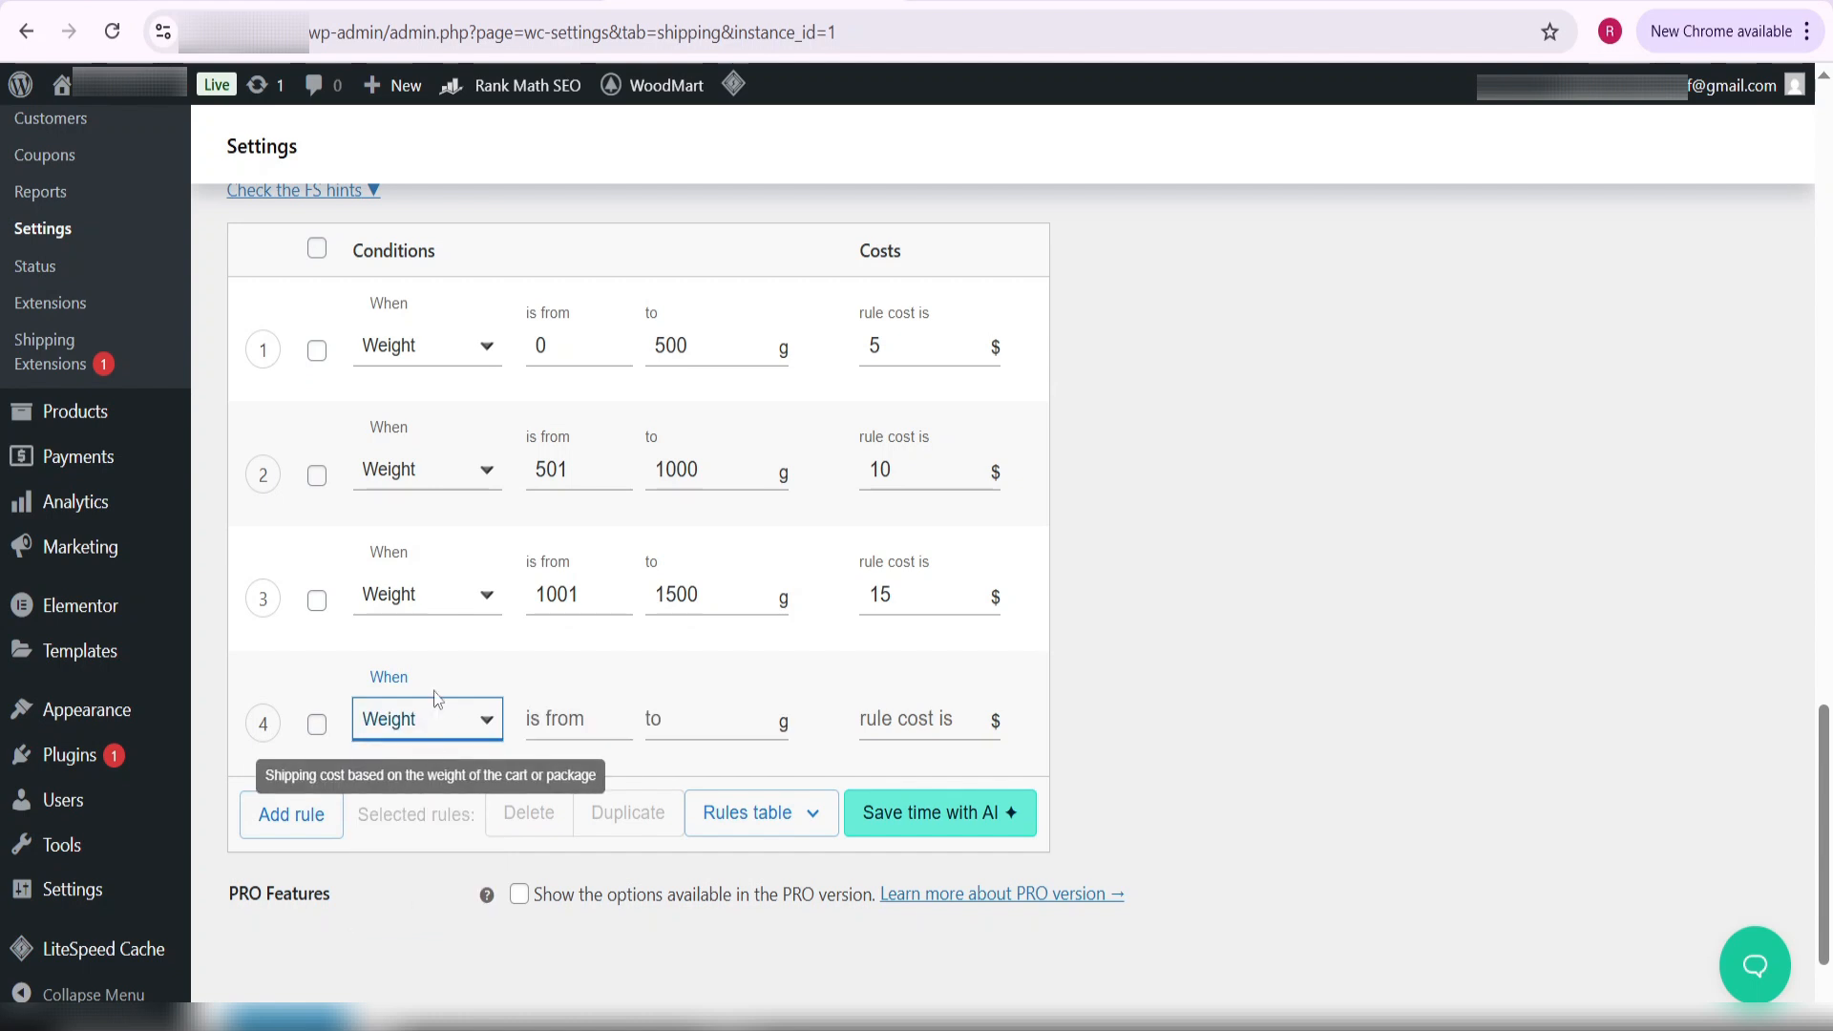
pyautogui.click(564, 717)
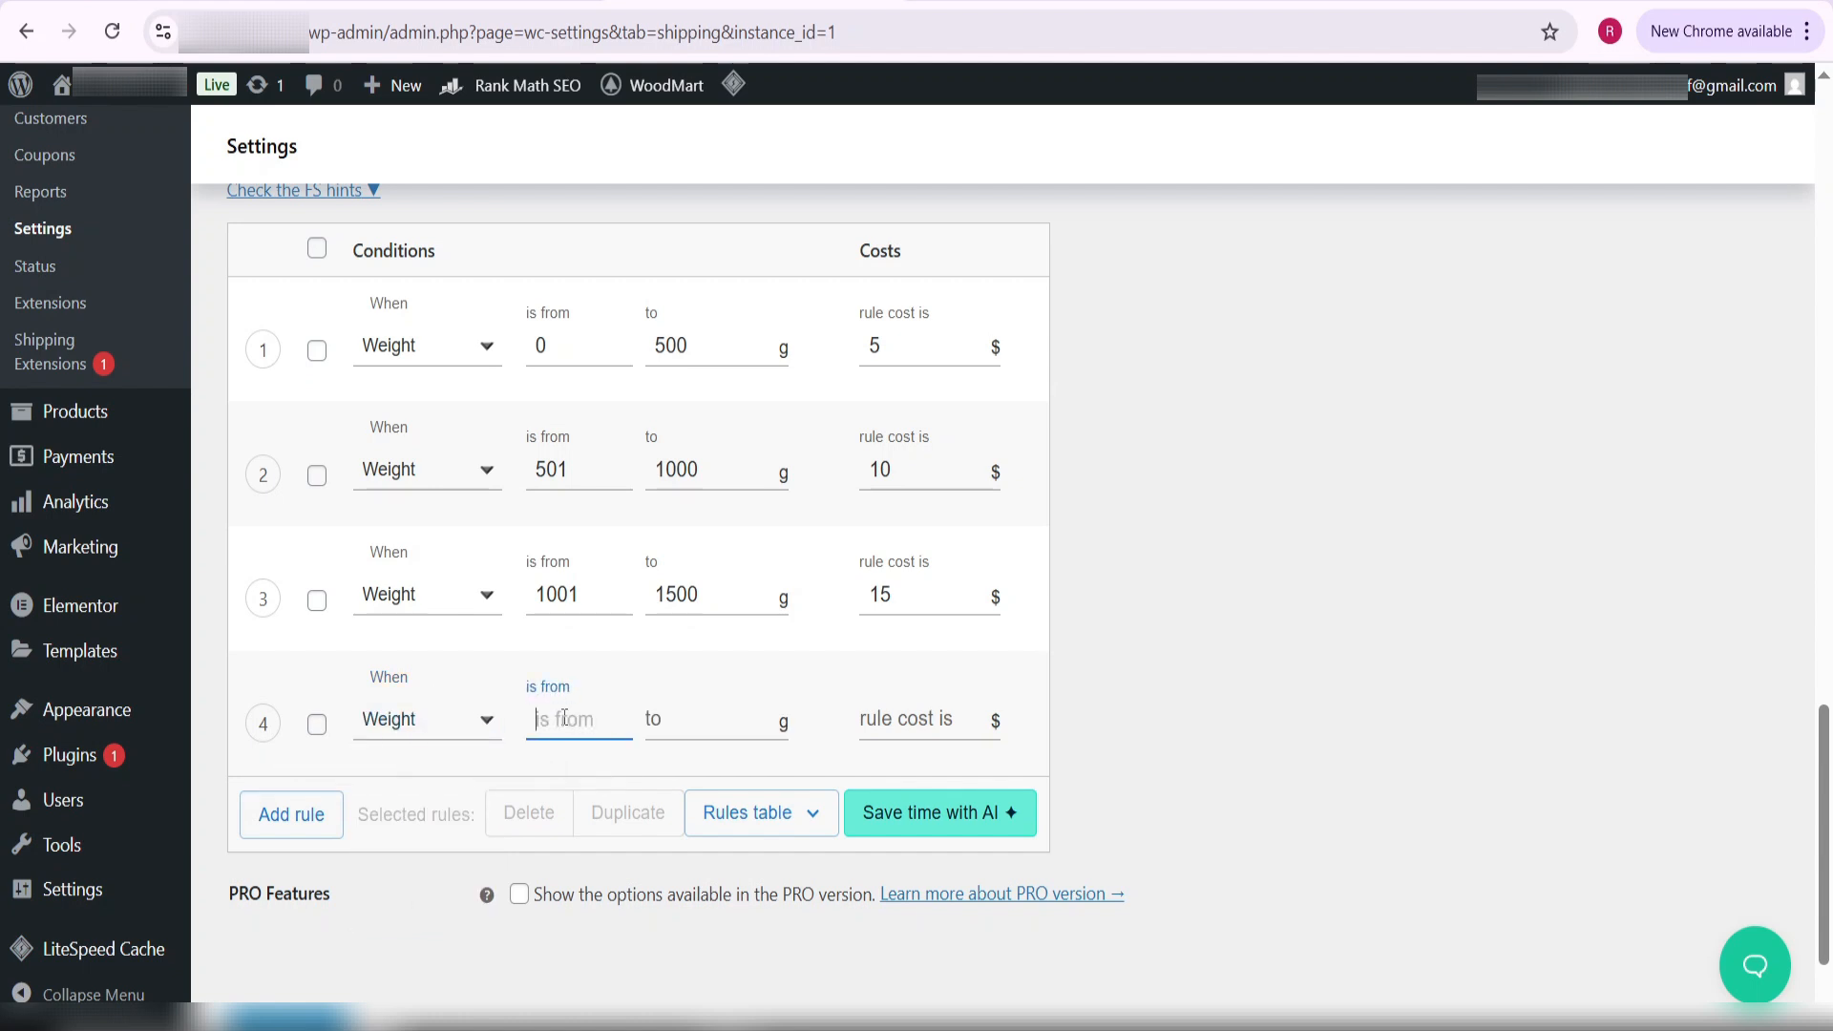
pyautogui.write('1501')
pyautogui.click(665, 722)
pyautogui.click(876, 724)
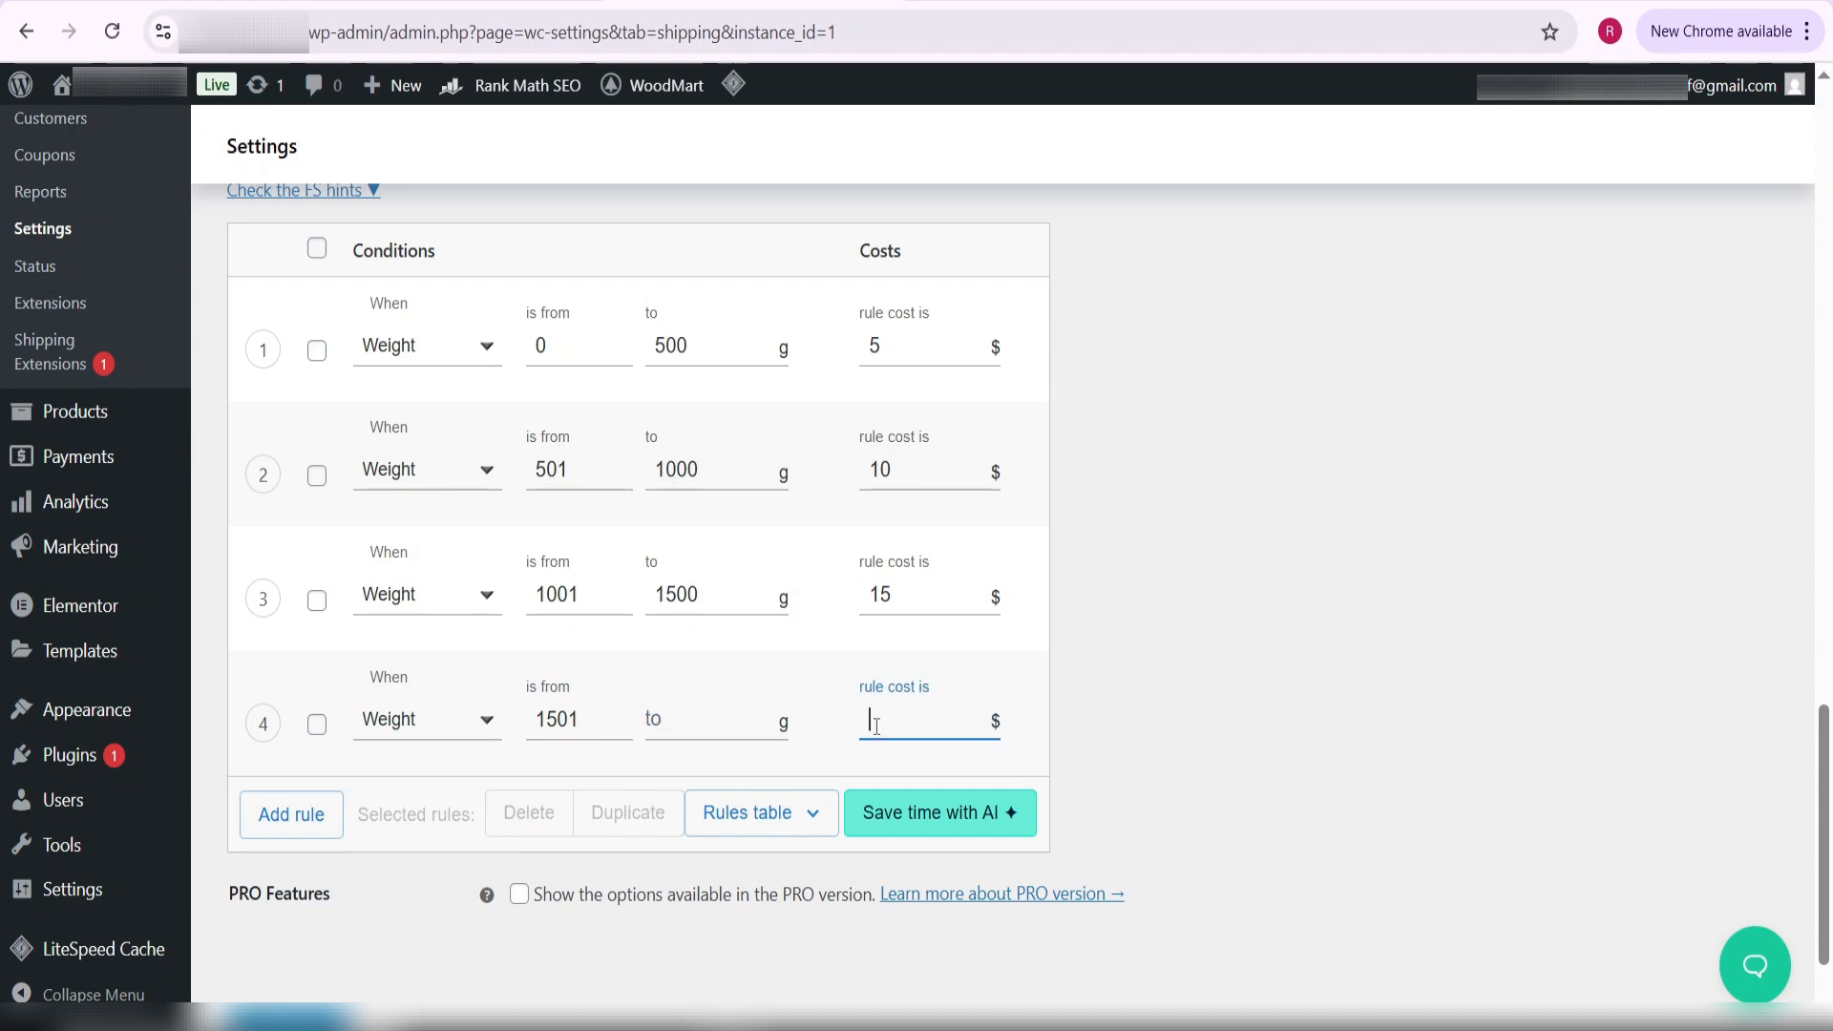
pyautogui.click(790, 754)
pyautogui.scroll(-1, 525, 740)
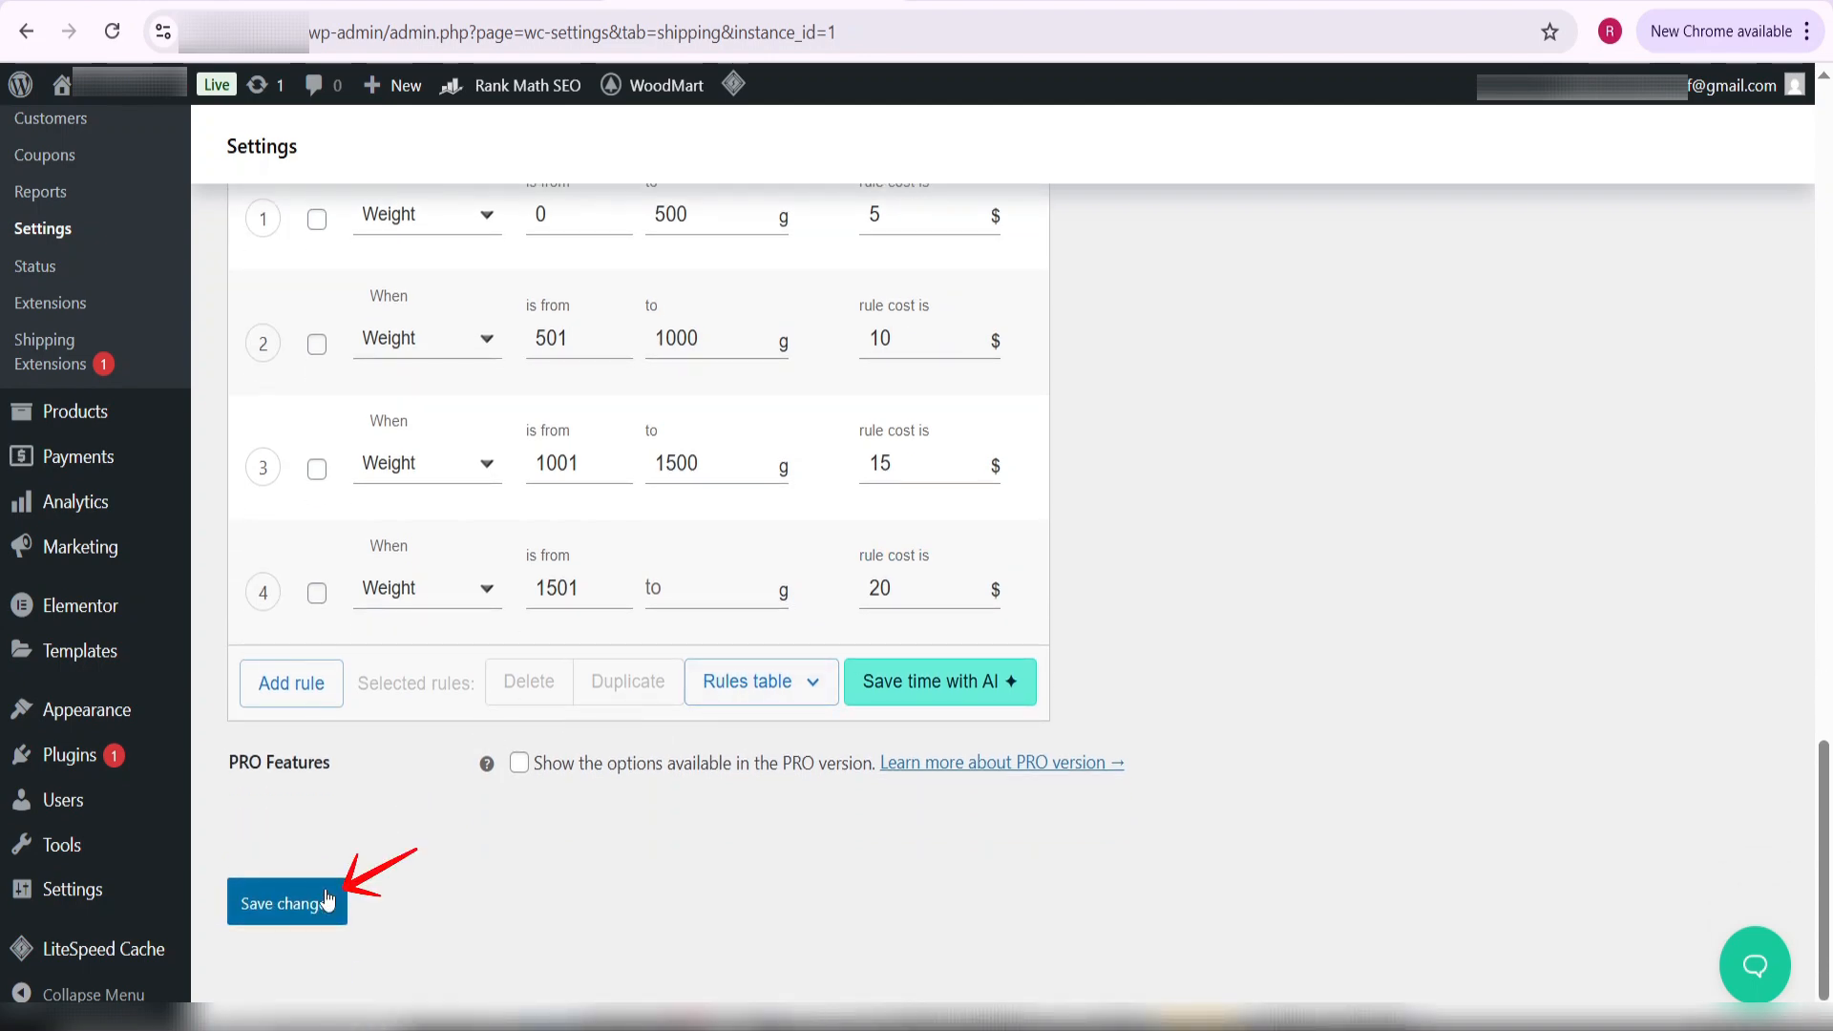
pyautogui.click(327, 901)
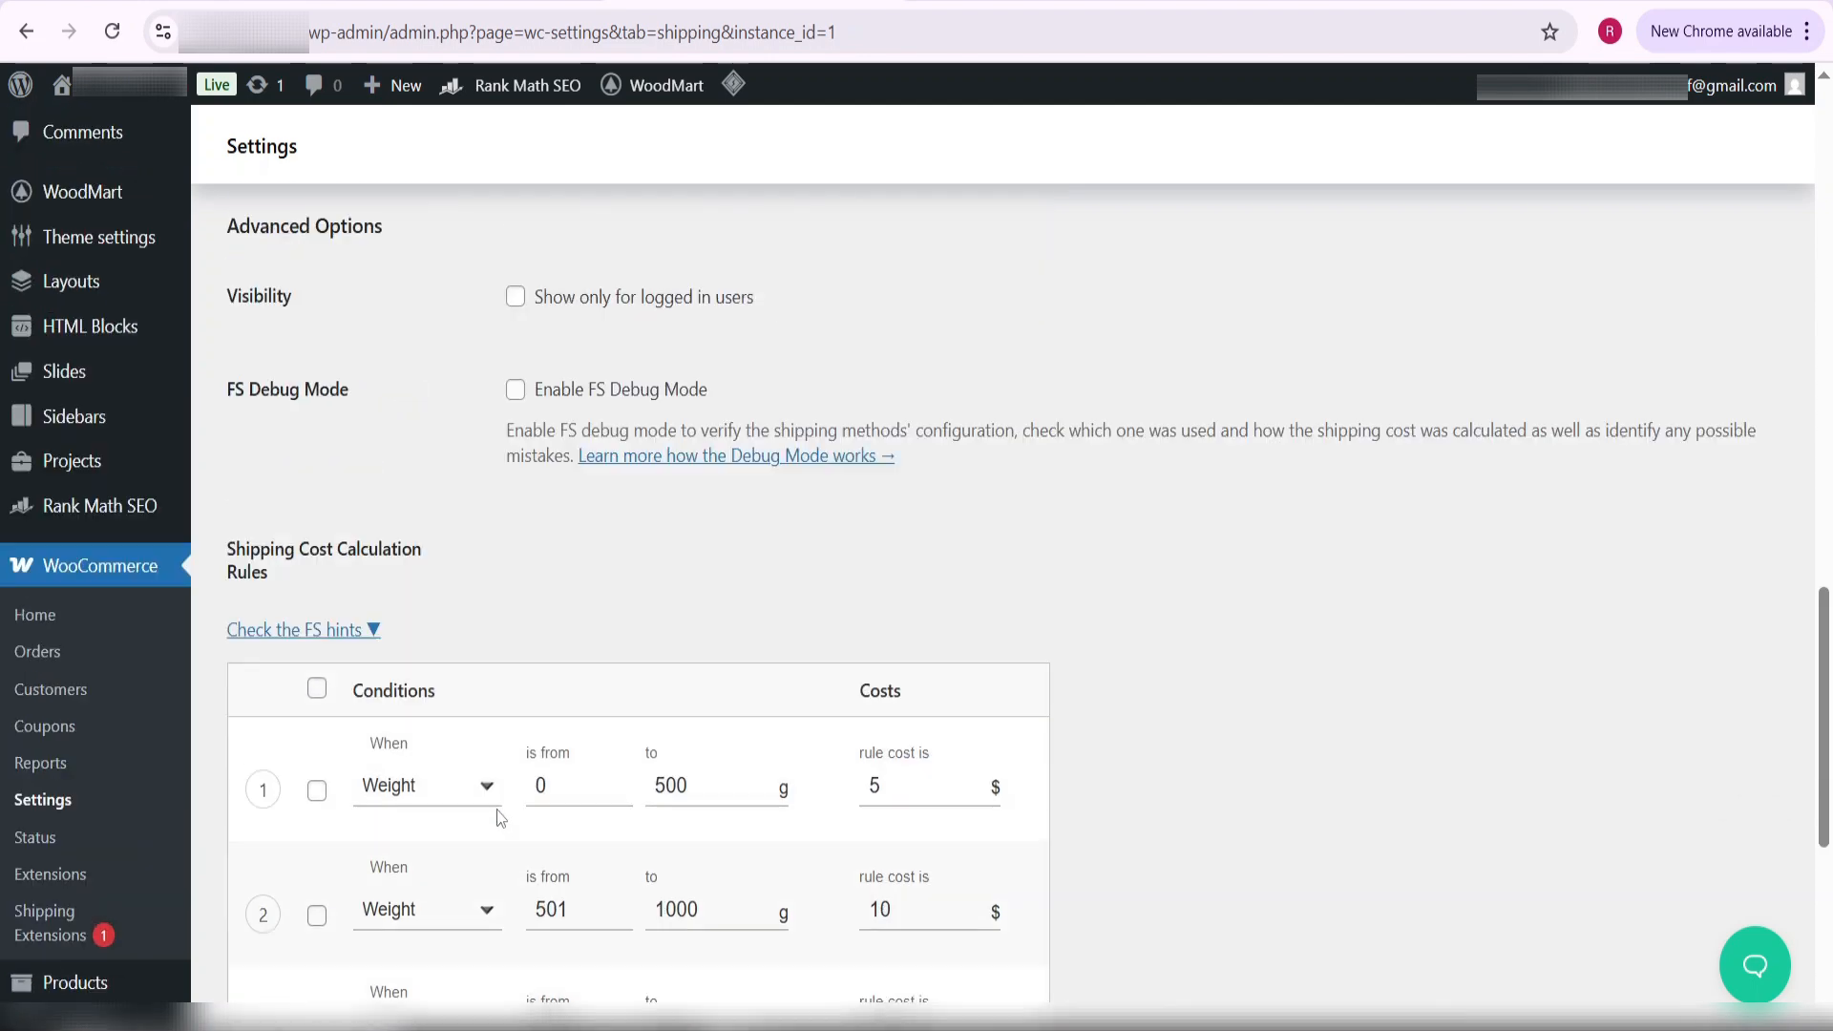
# - Check the Rules Calculation choices and switch Cart Calculation to Cart value and back to Package value
pyautogui.scroll(1, 496, 711)
pyautogui.scroll(4, 498, 697)
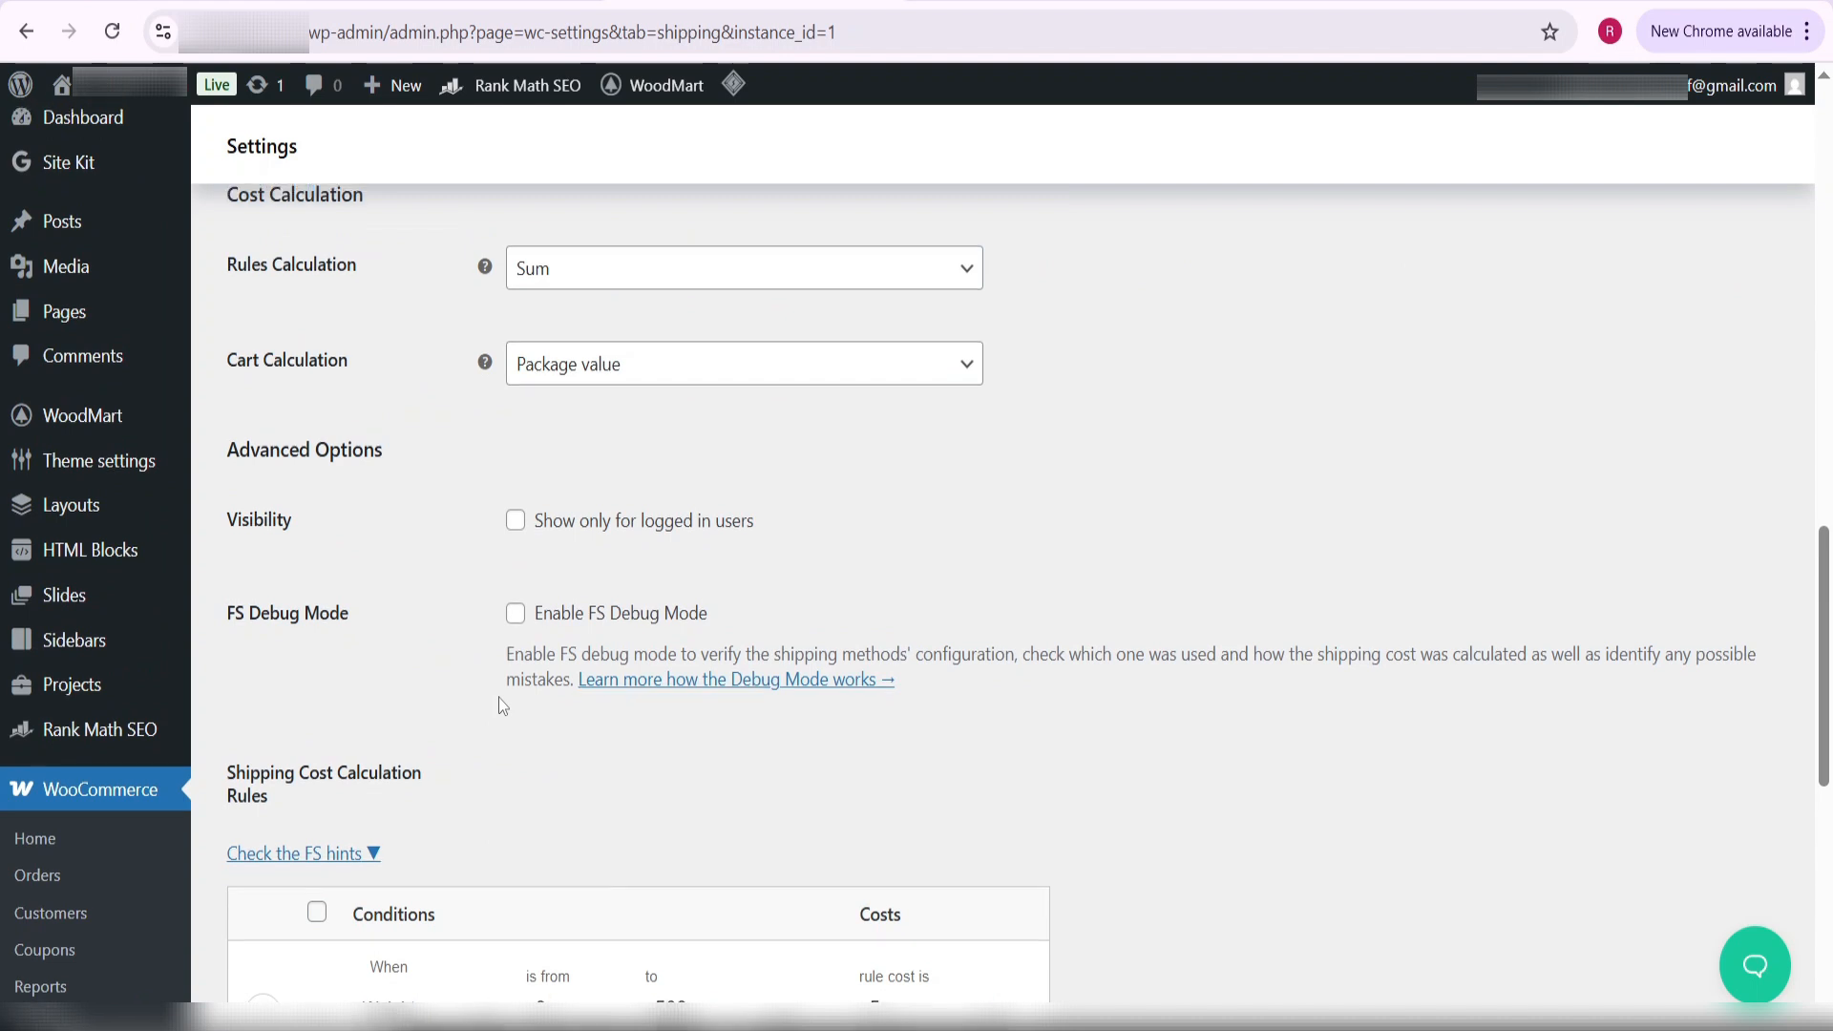
pyautogui.click(584, 800)
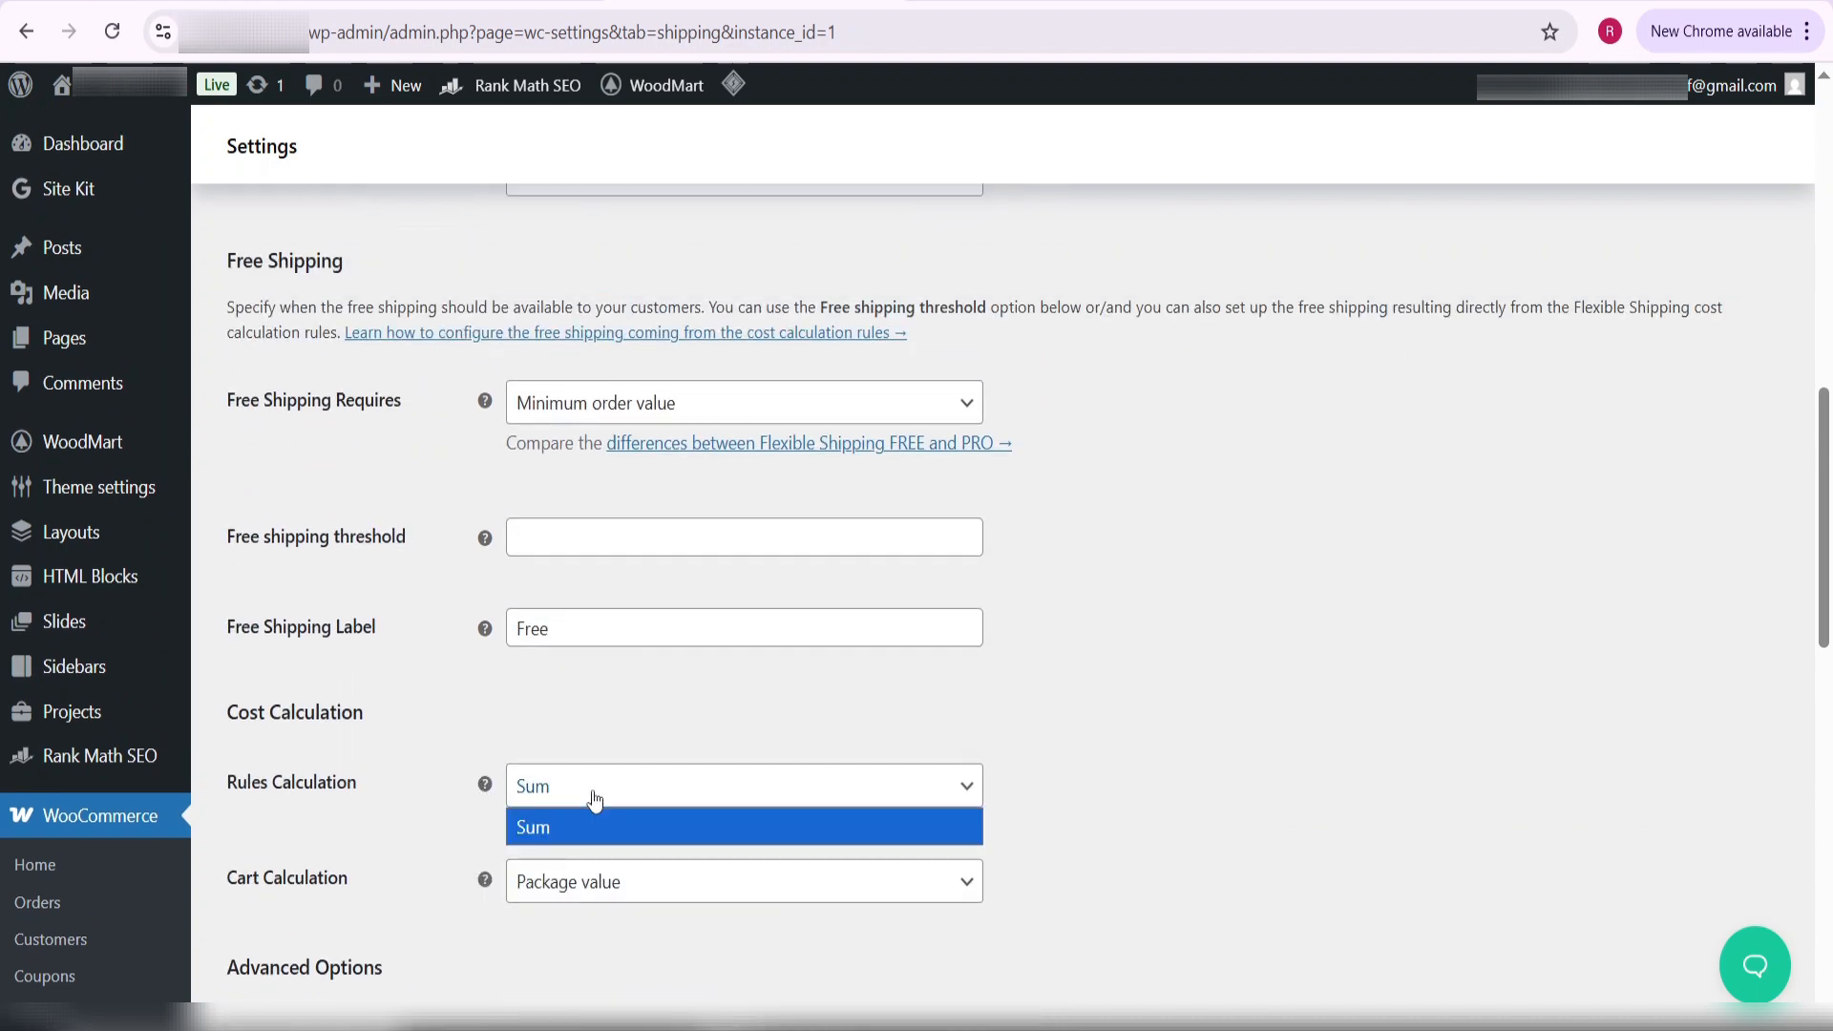
pyautogui.click(586, 800)
pyautogui.click(607, 878)
pyautogui.click(607, 878)
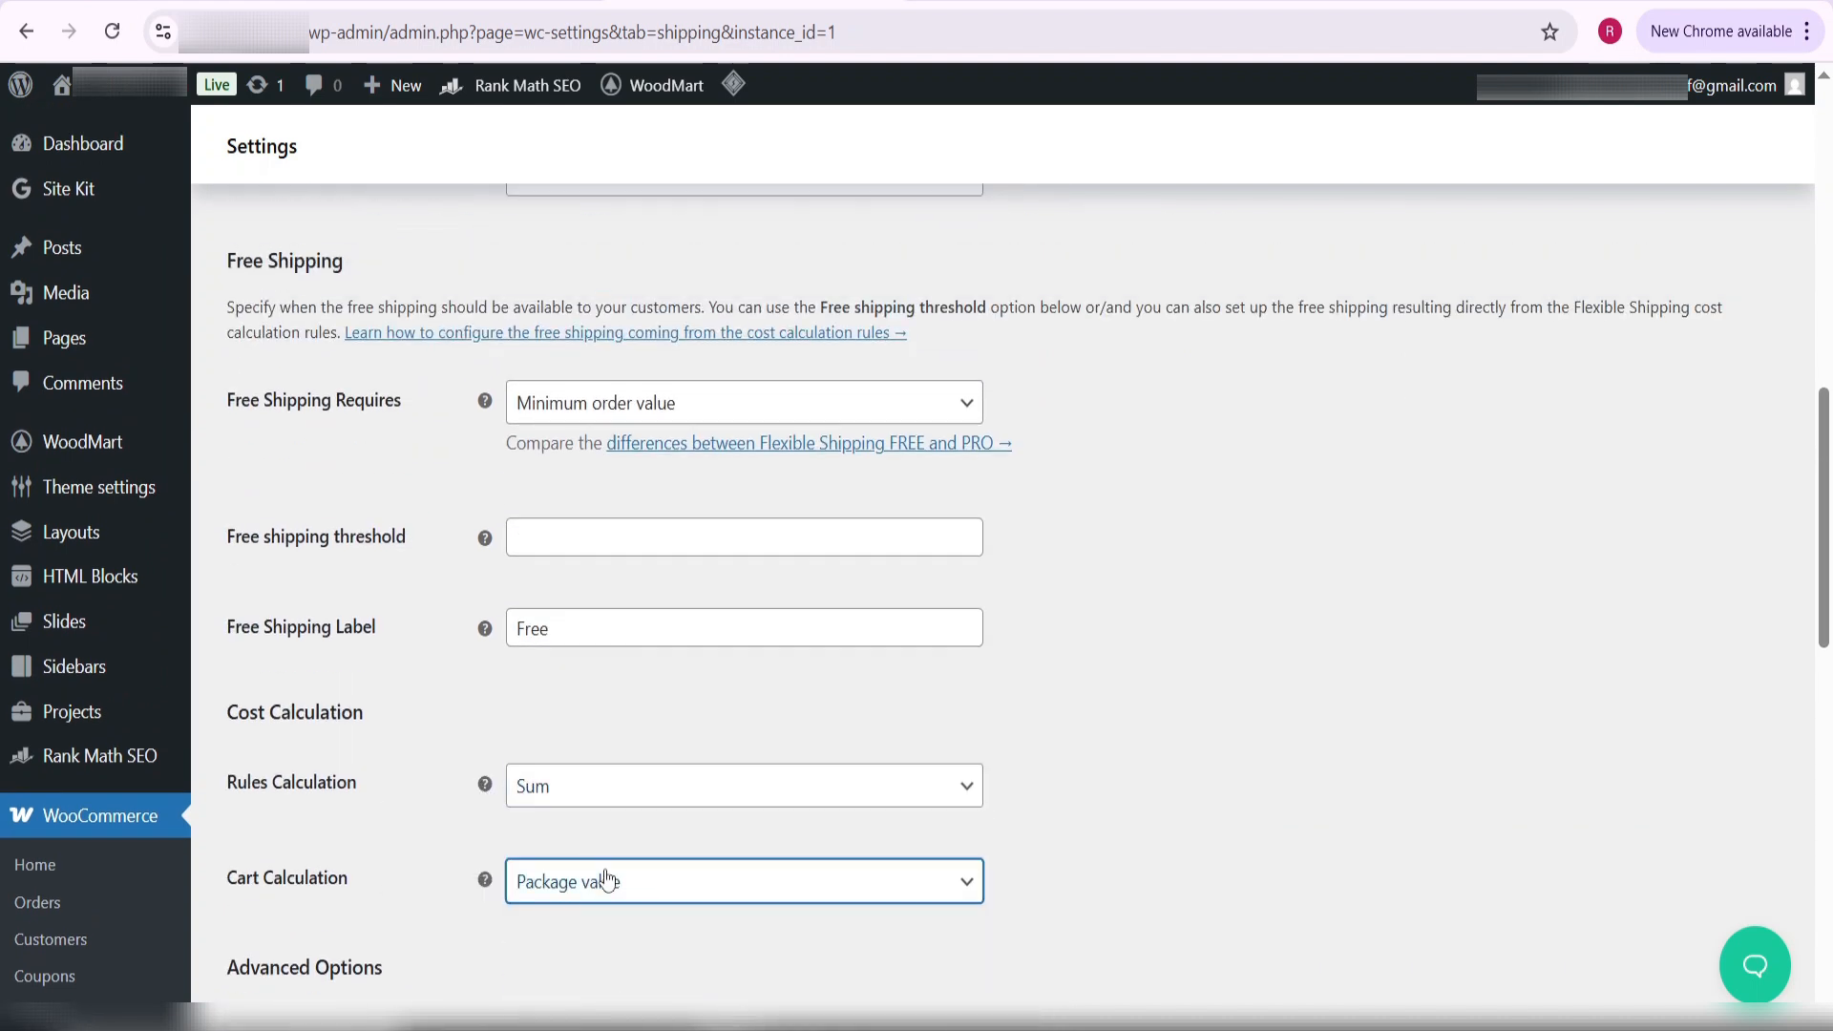
pyautogui.click(599, 881)
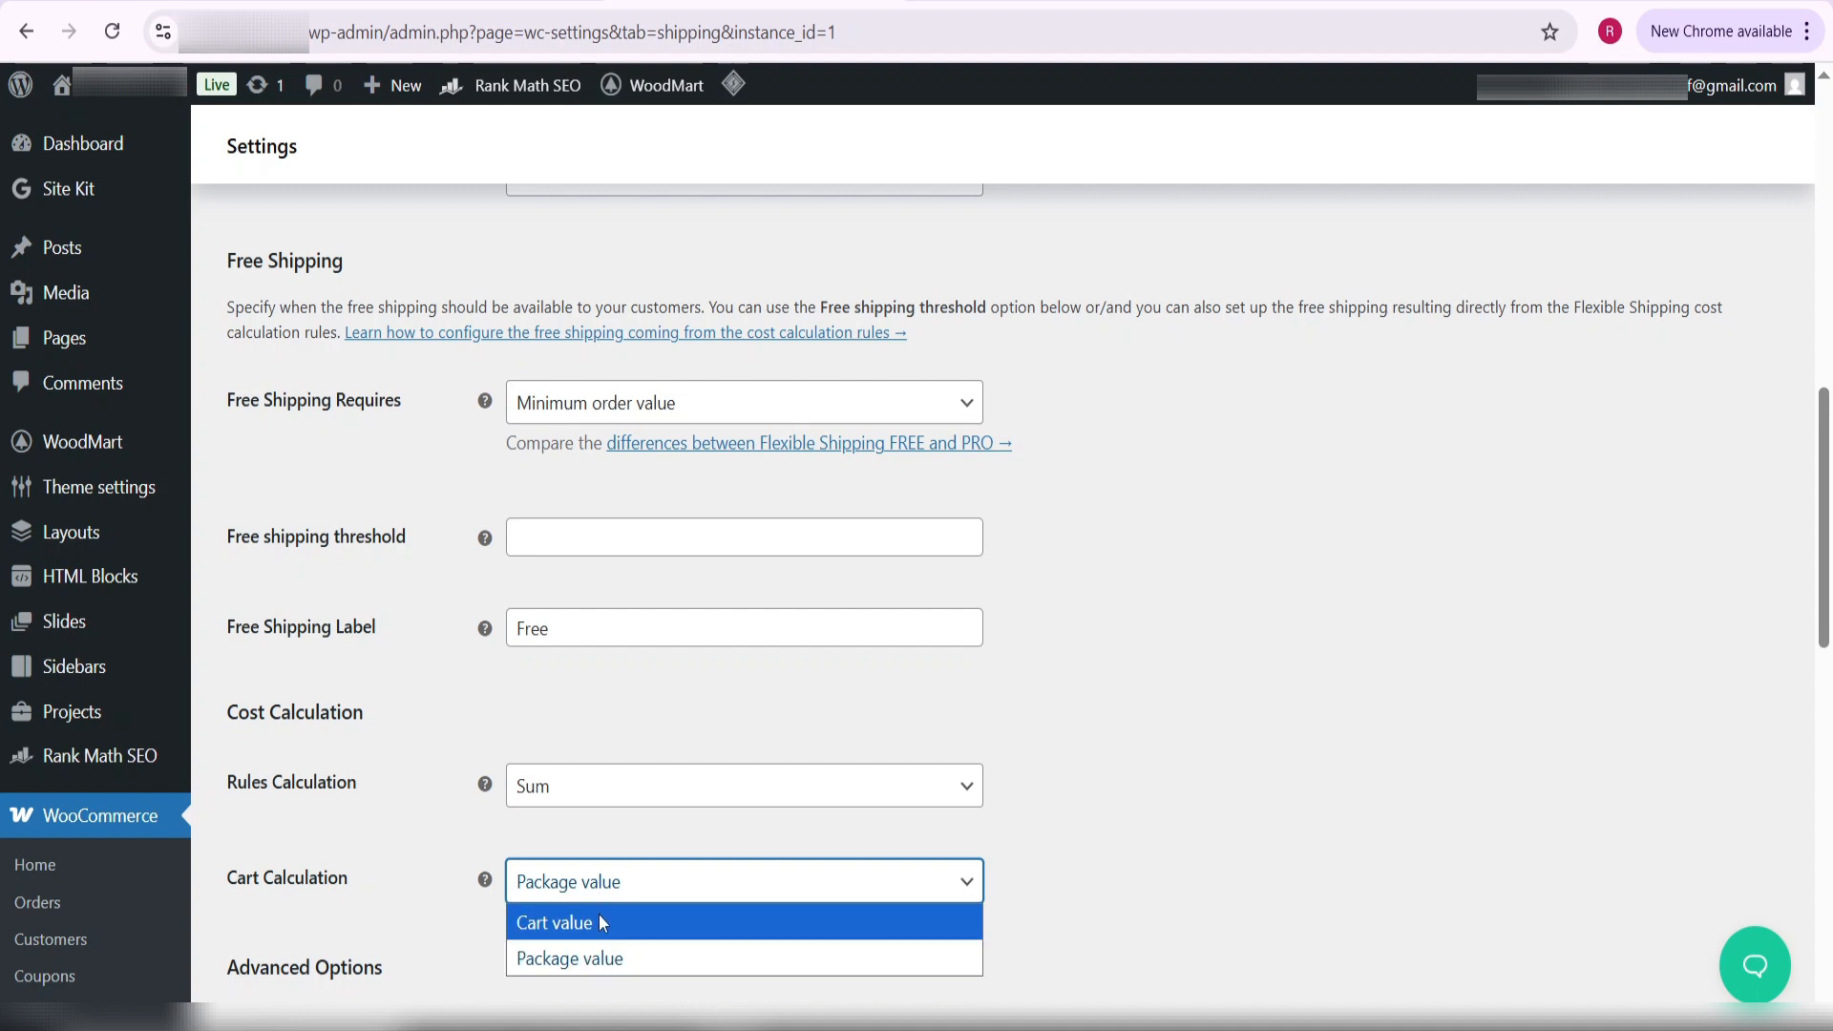
pyautogui.click(598, 914)
pyautogui.click(602, 888)
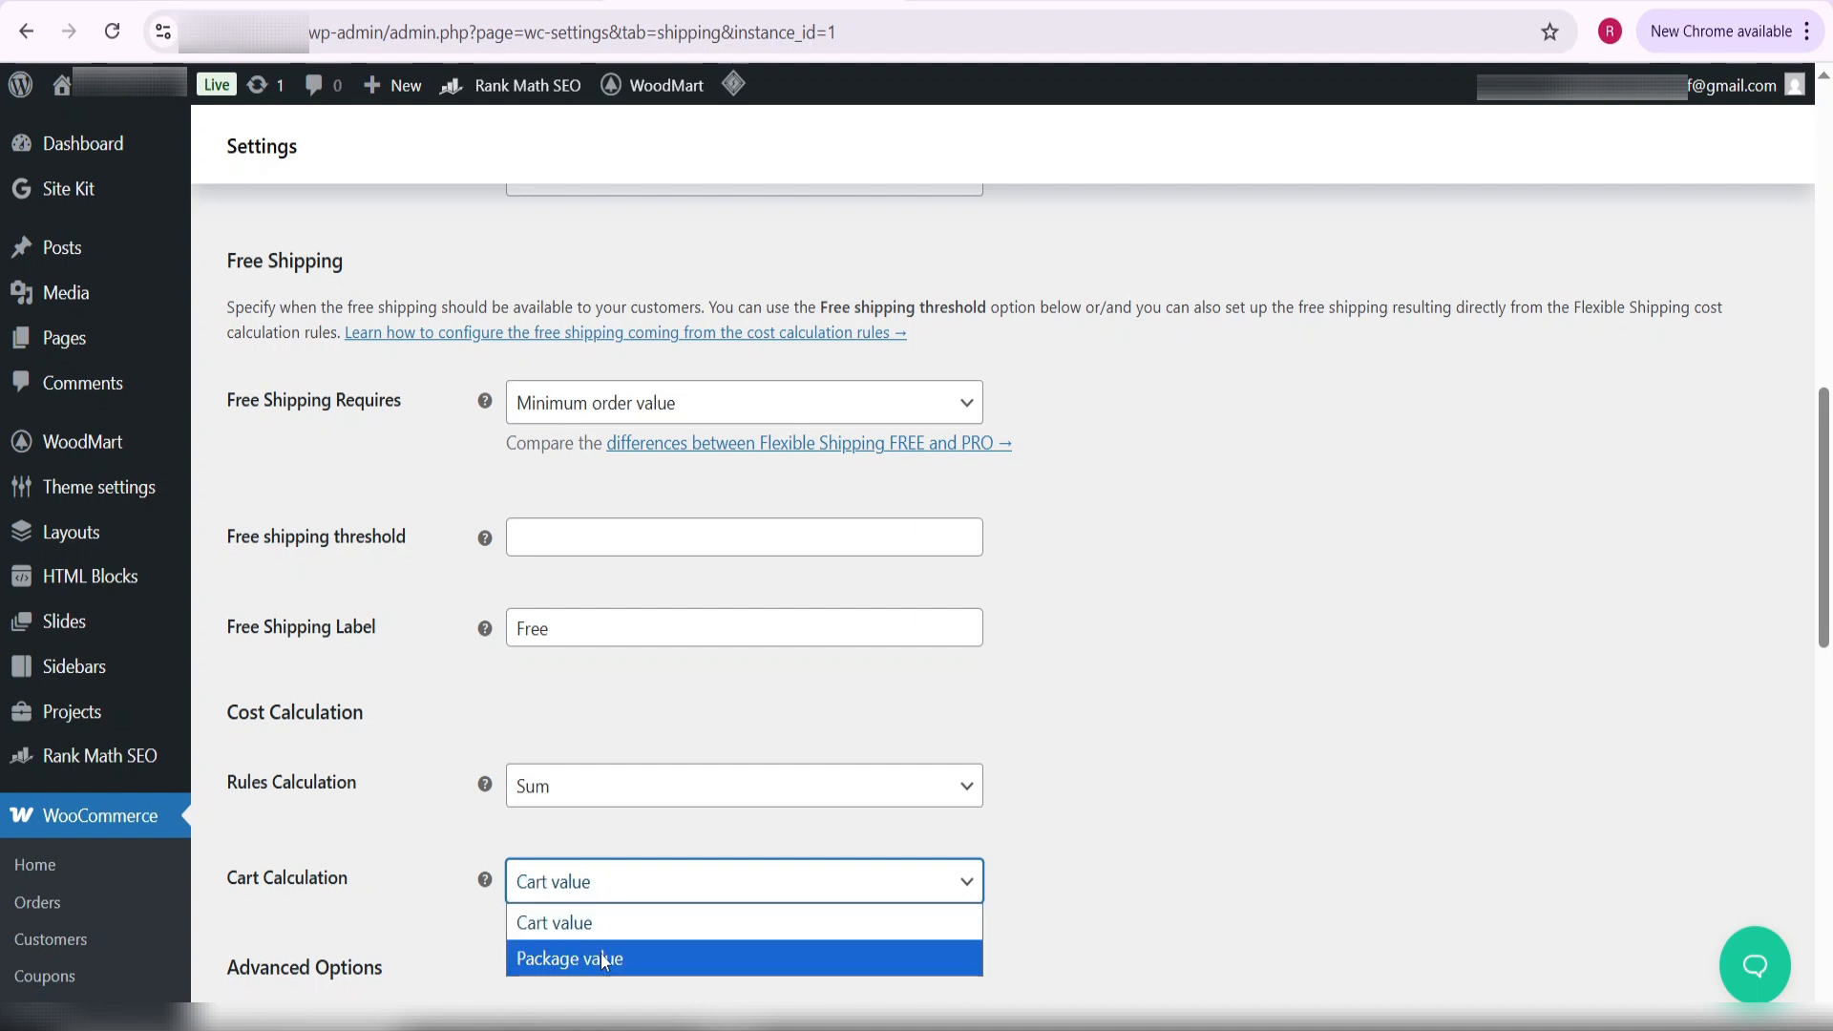
pyautogui.click(599, 952)
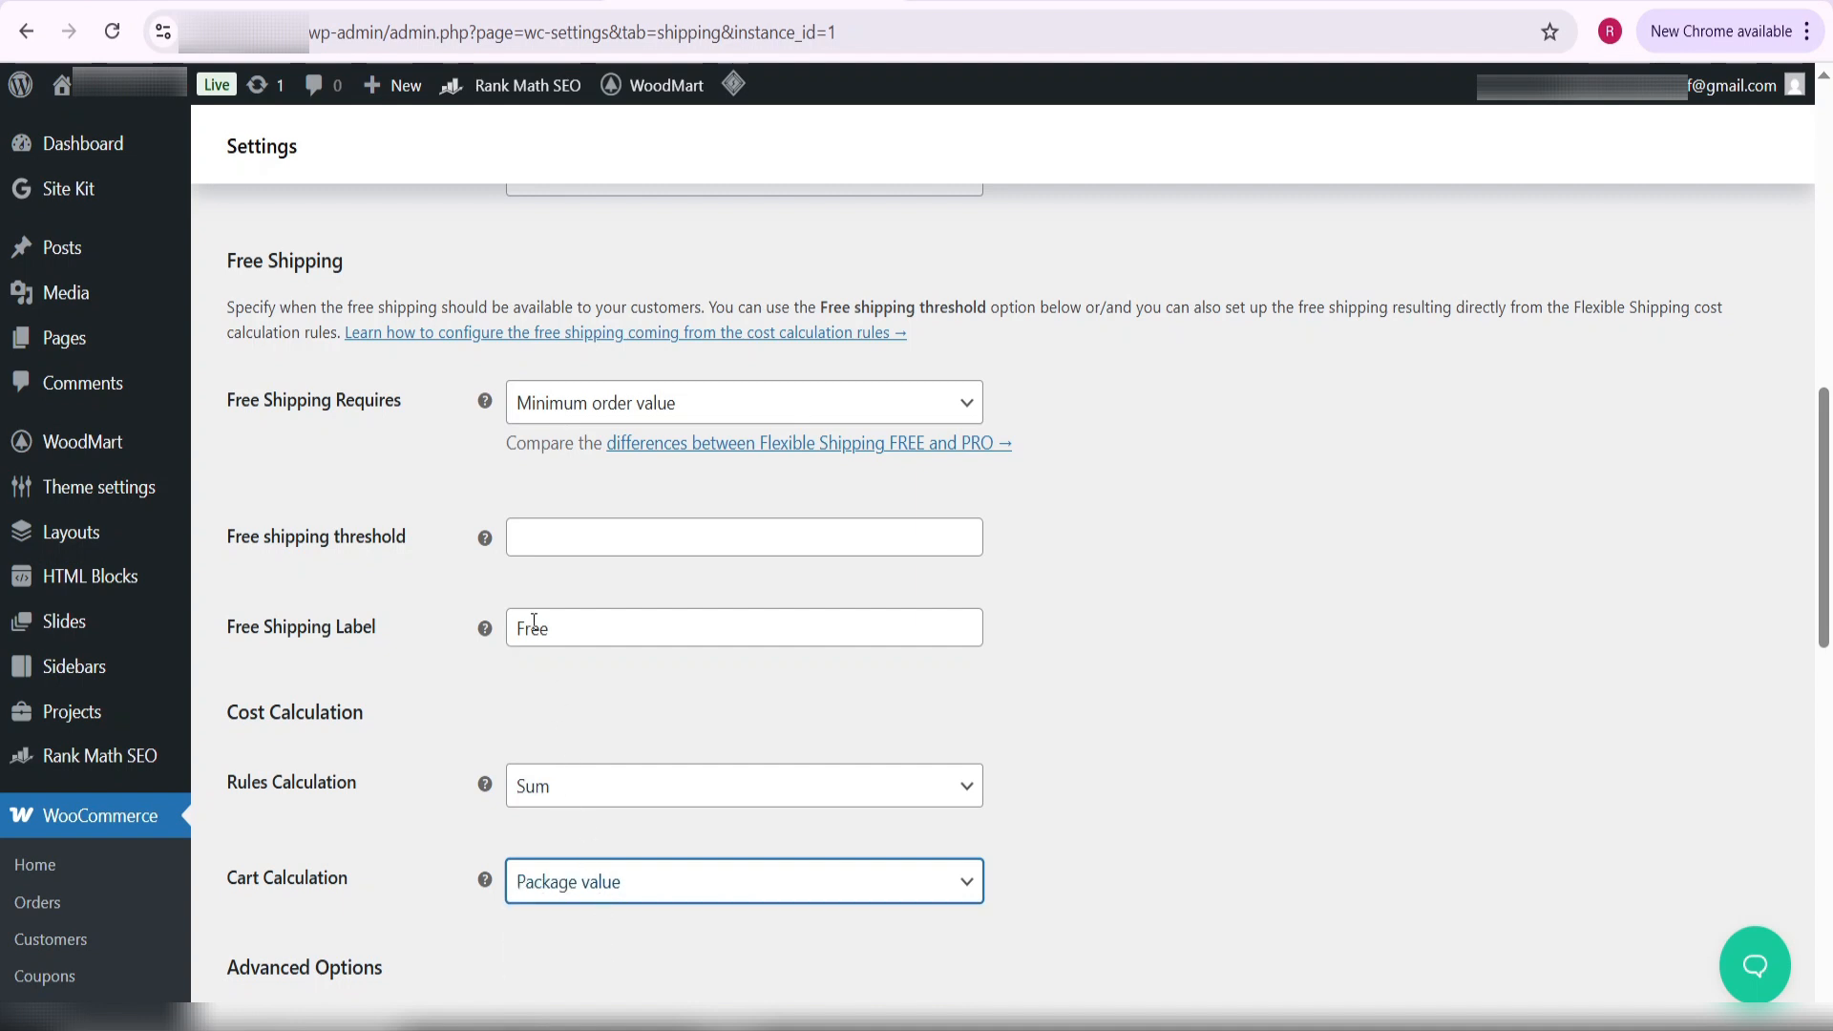
# - Review the free shipping settings and the choices offered for Free Shipping Requires
pyautogui.scroll(1, 534, 620)
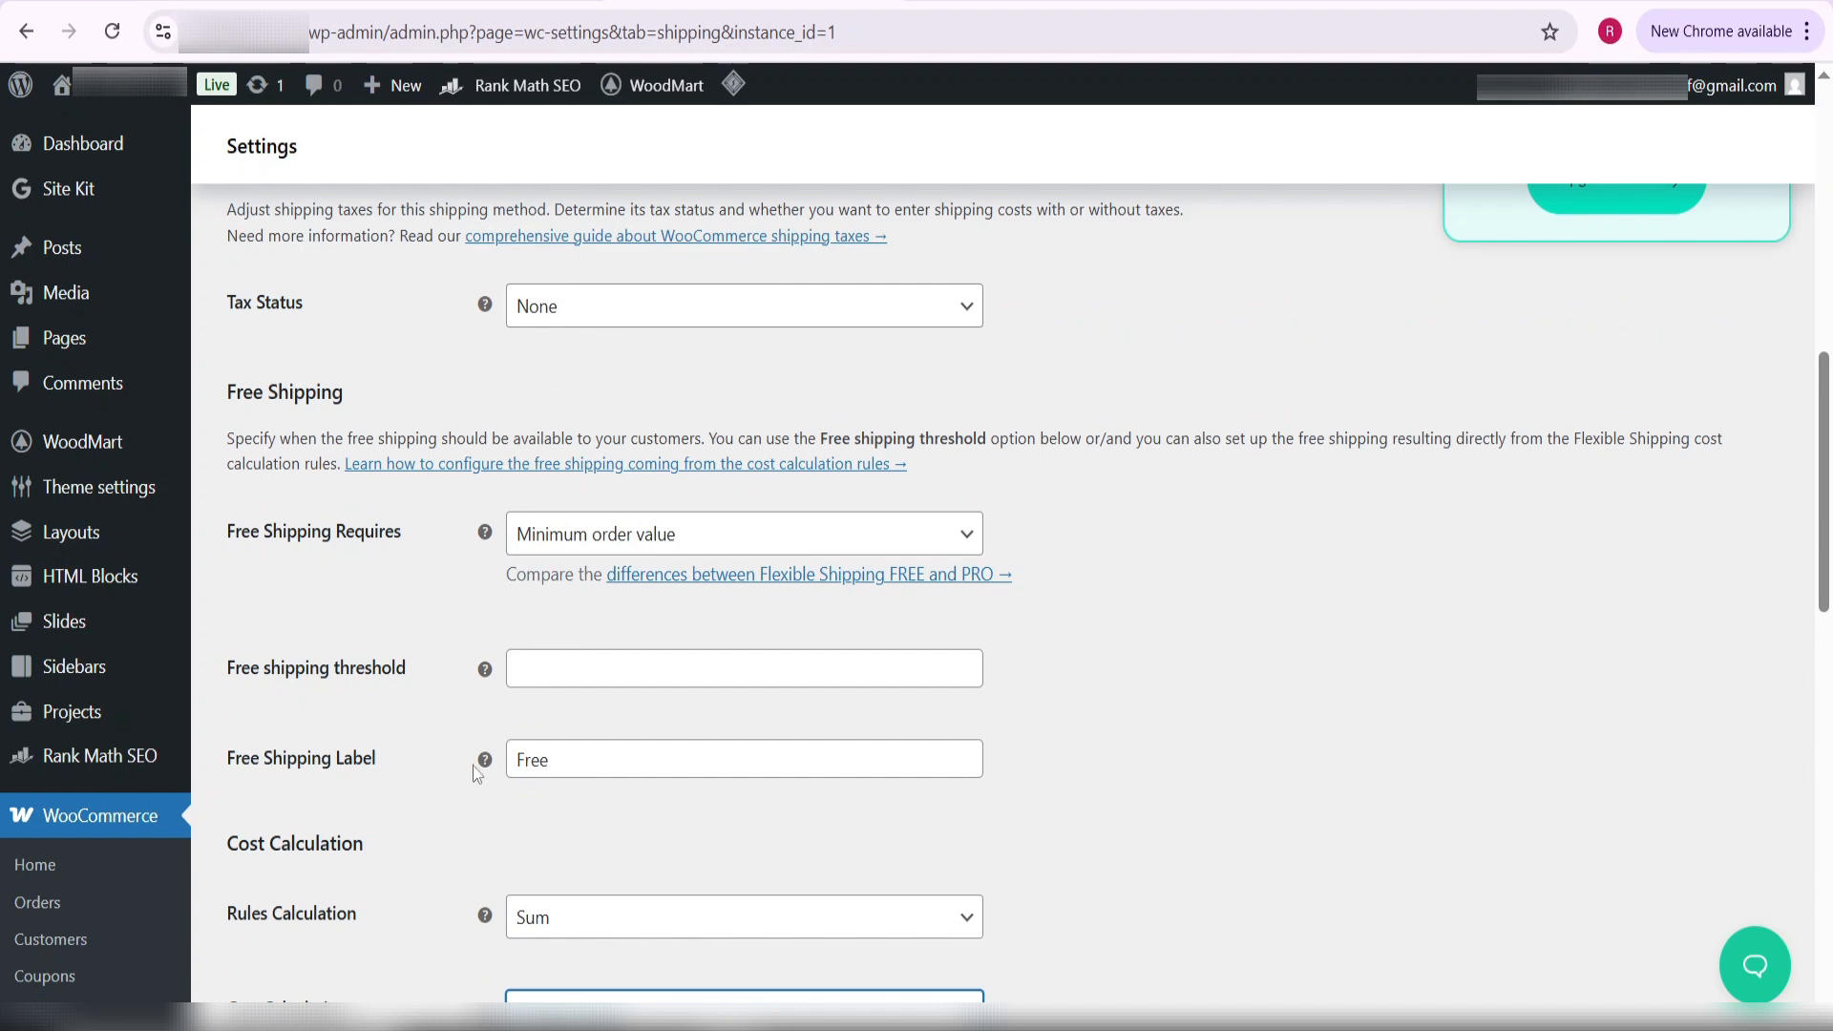
pyautogui.moveTo(482, 767)
pyautogui.scroll(-1, 482, 769)
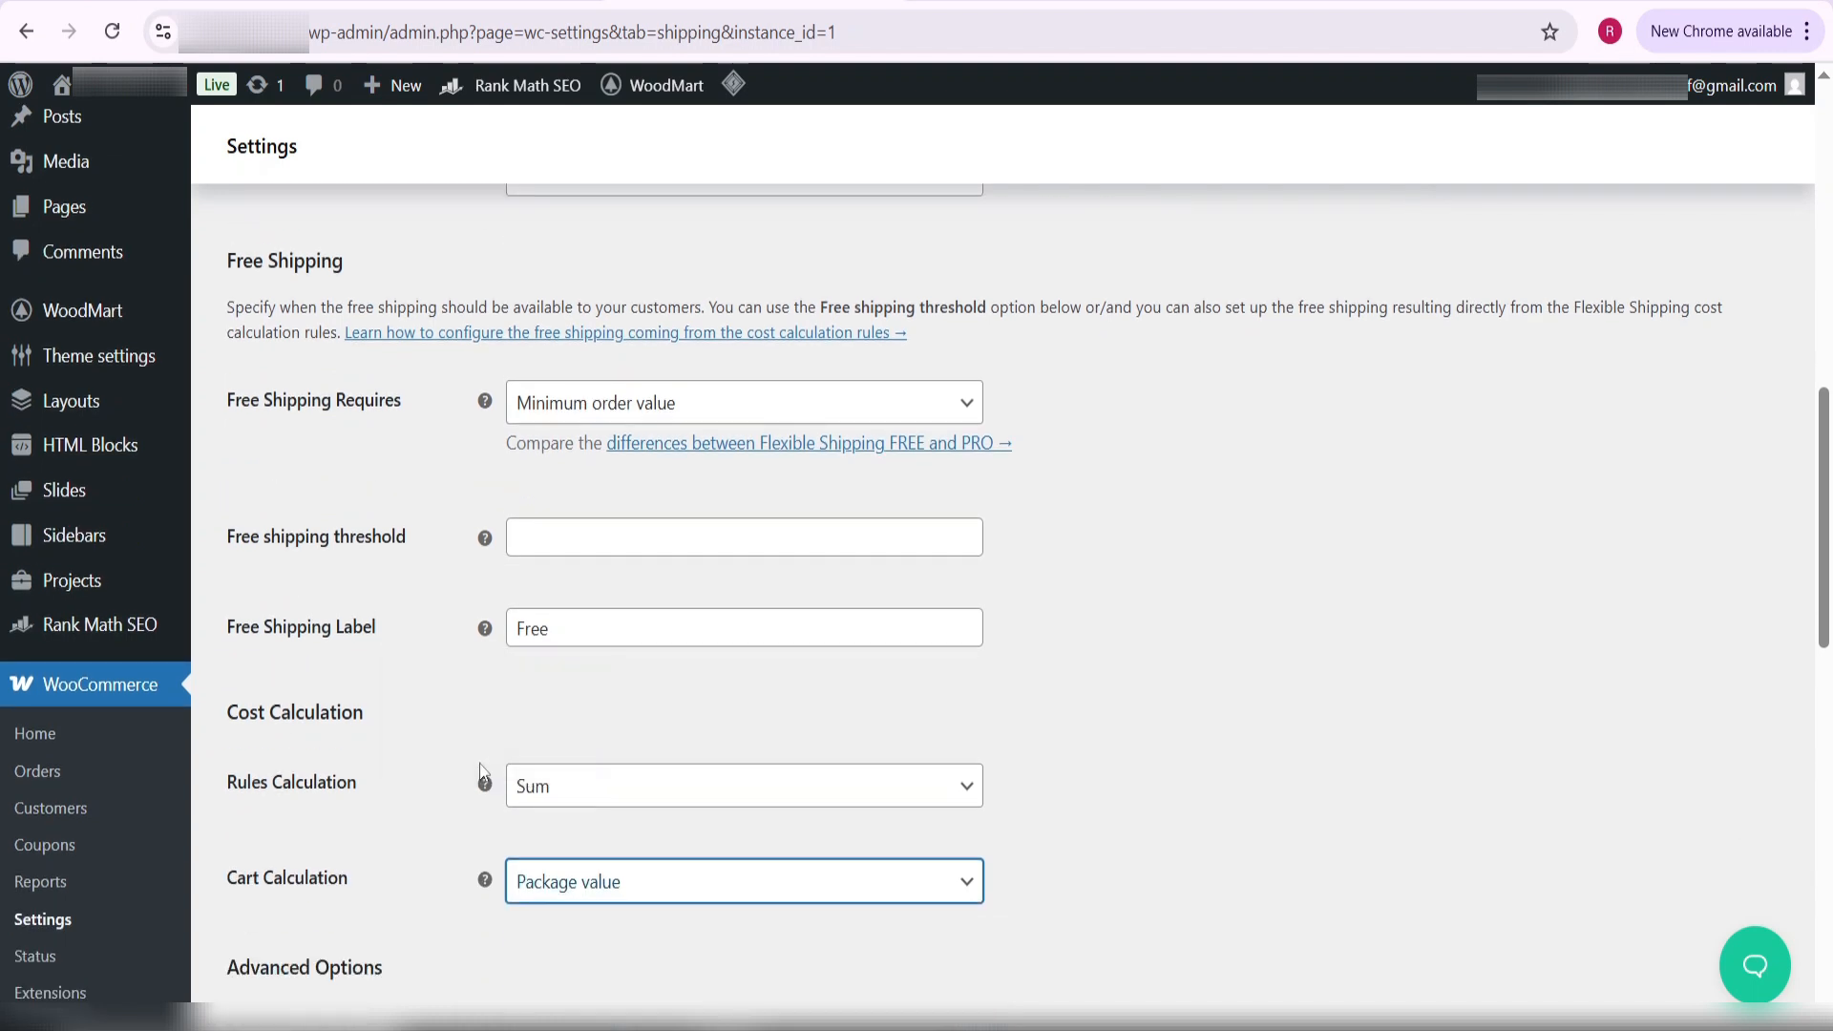
pyautogui.click(655, 423)
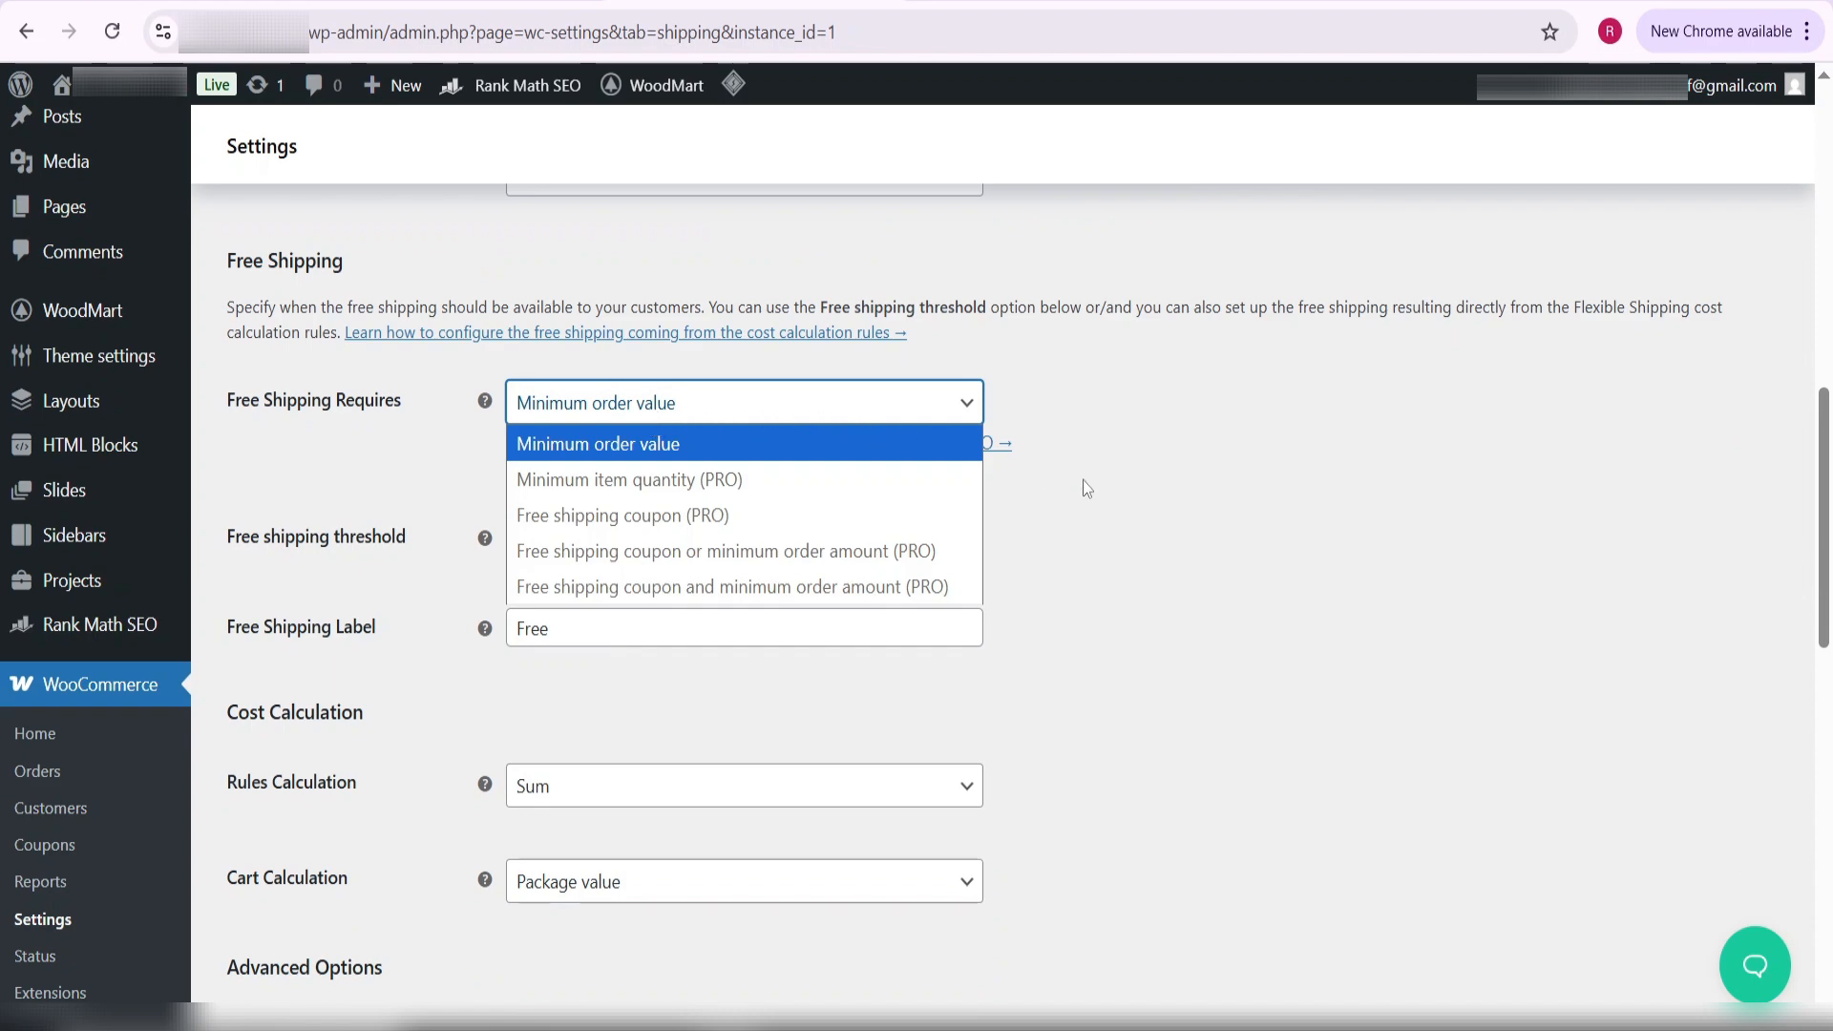
pyautogui.click(1072, 532)
# - Save the Flexible Shipping method's settings and check the saved cost calculation rules
pyautogui.scroll(-10, 482, 802)
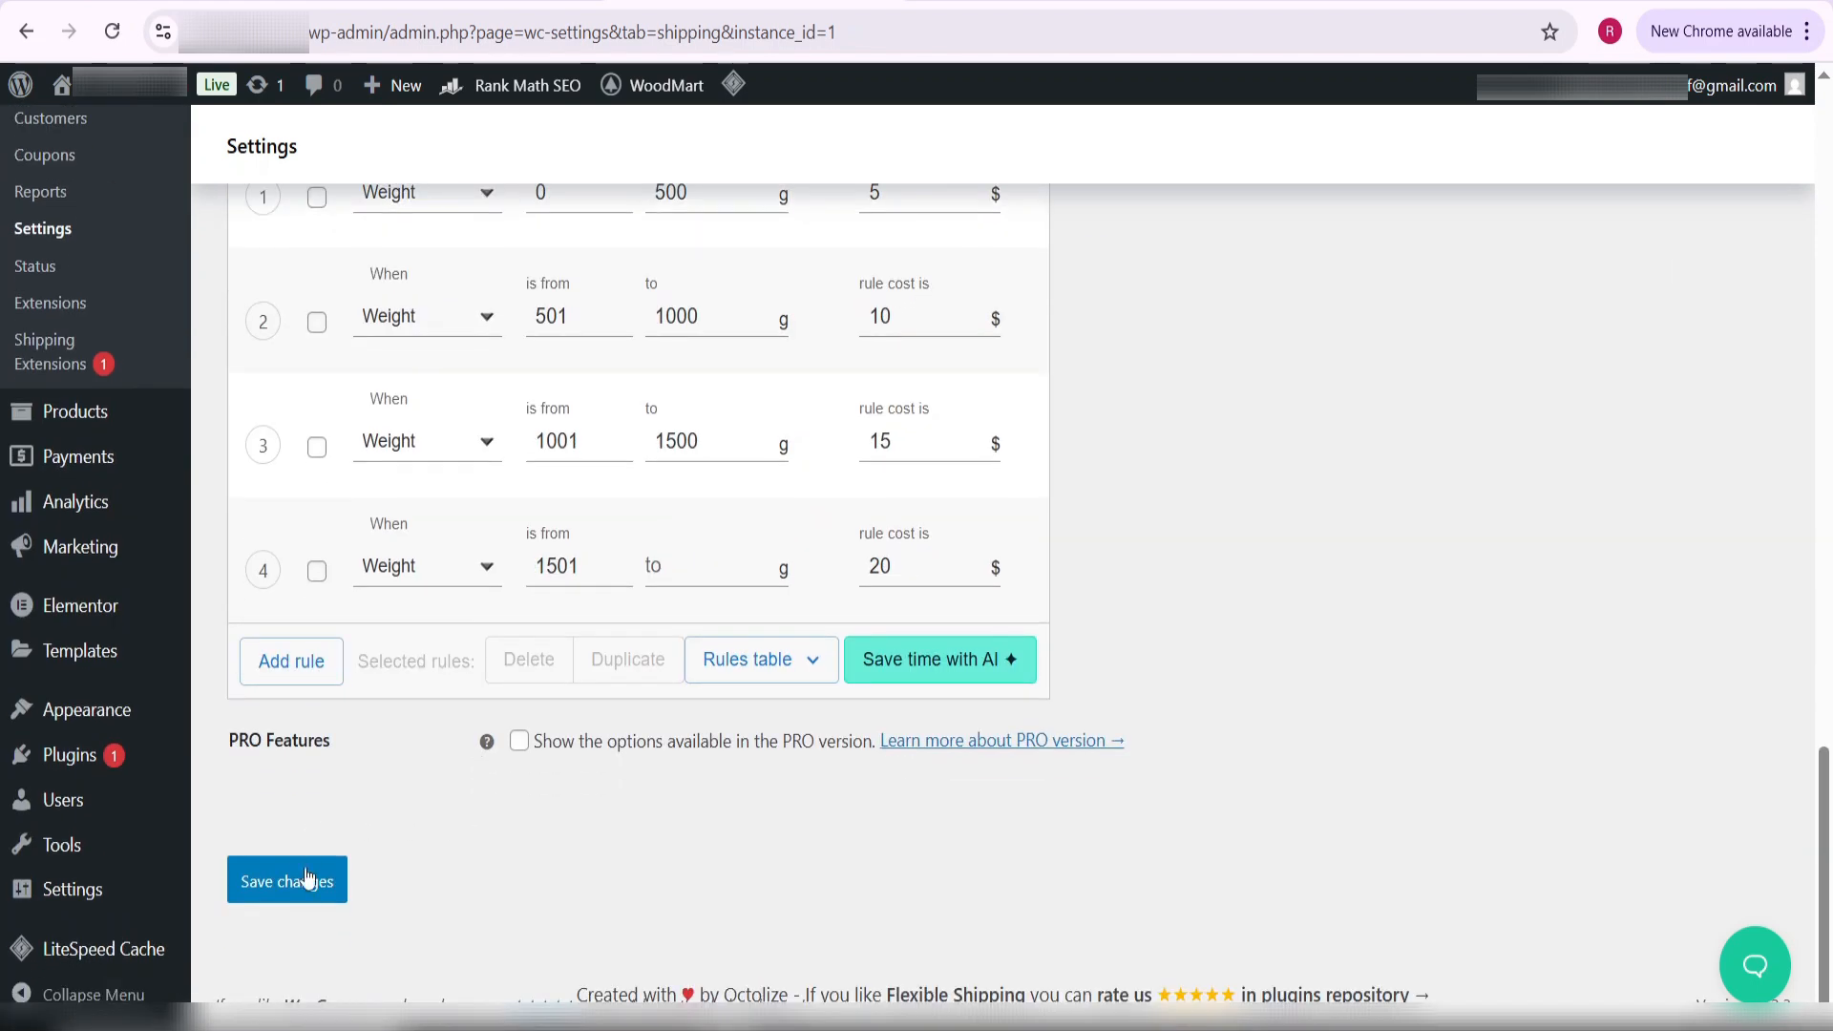
pyautogui.click(311, 883)
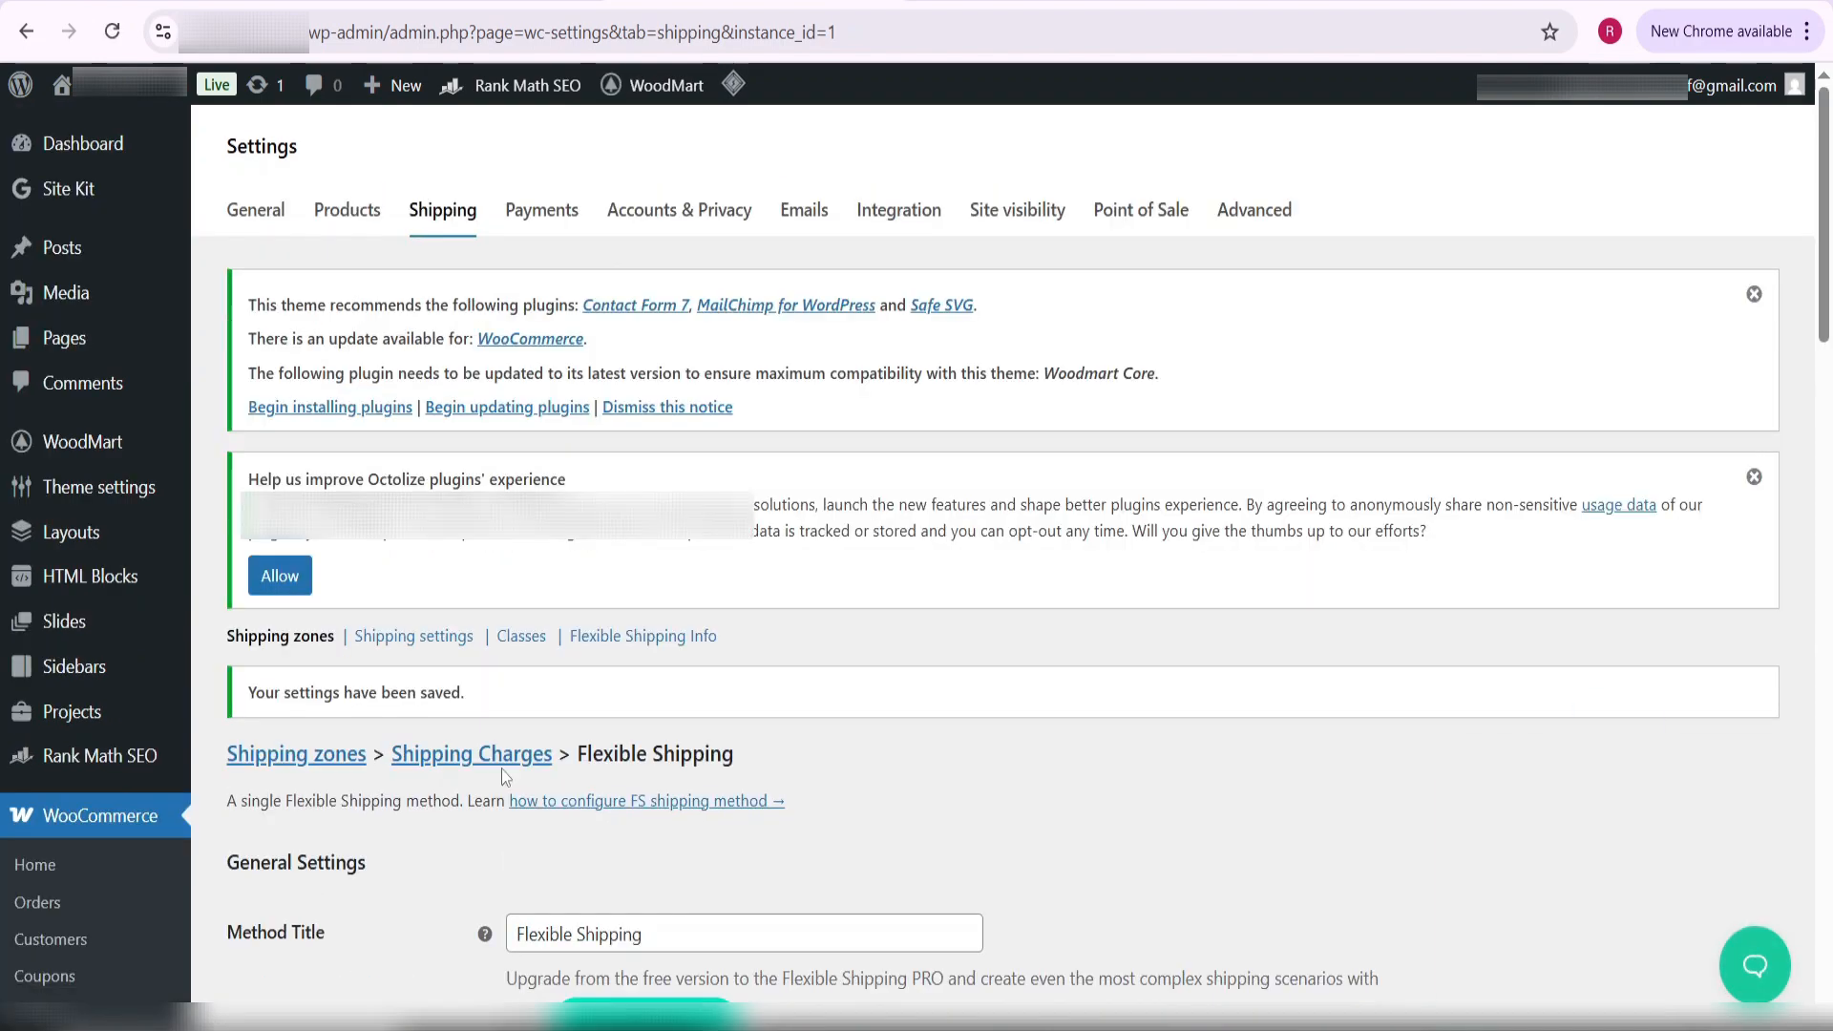
pyautogui.scroll(-15, 504, 776)
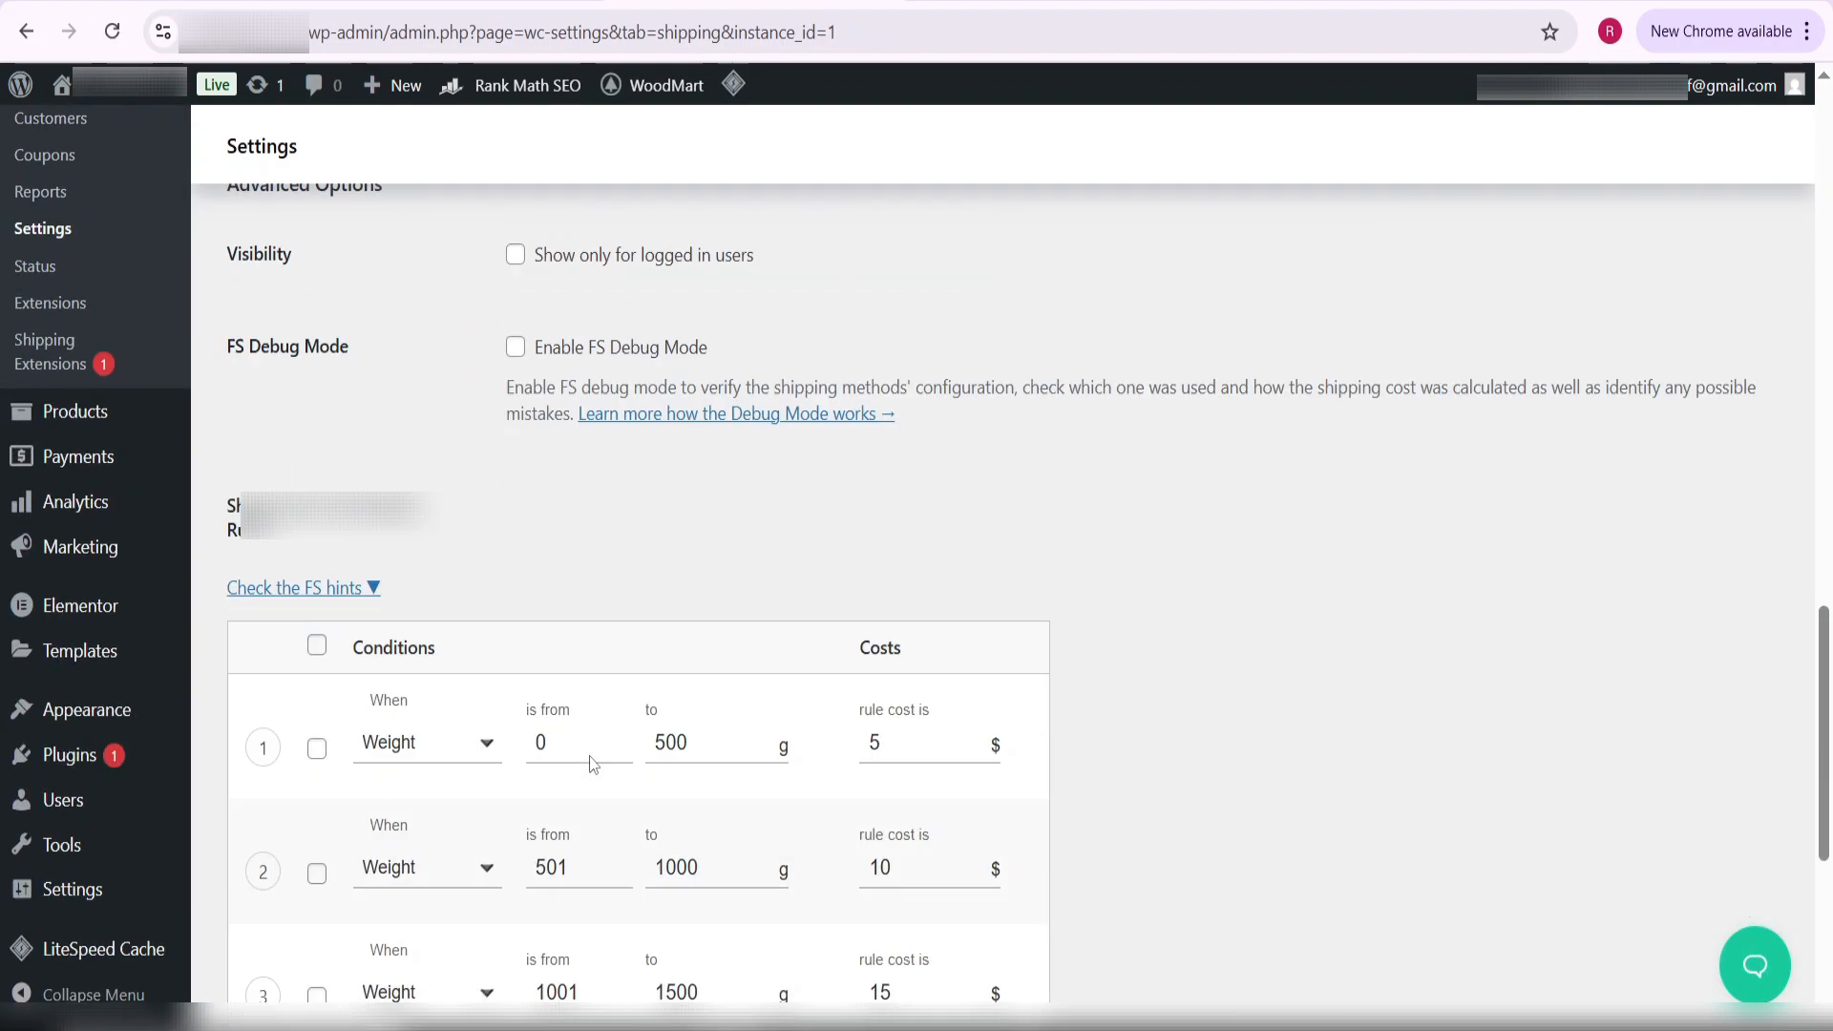
# - Save the weight-based shipping rules and reload the store's product page for The Simple Path To Wealth
pyautogui.scroll(-5, 589, 756)
pyautogui.click(287, 878)
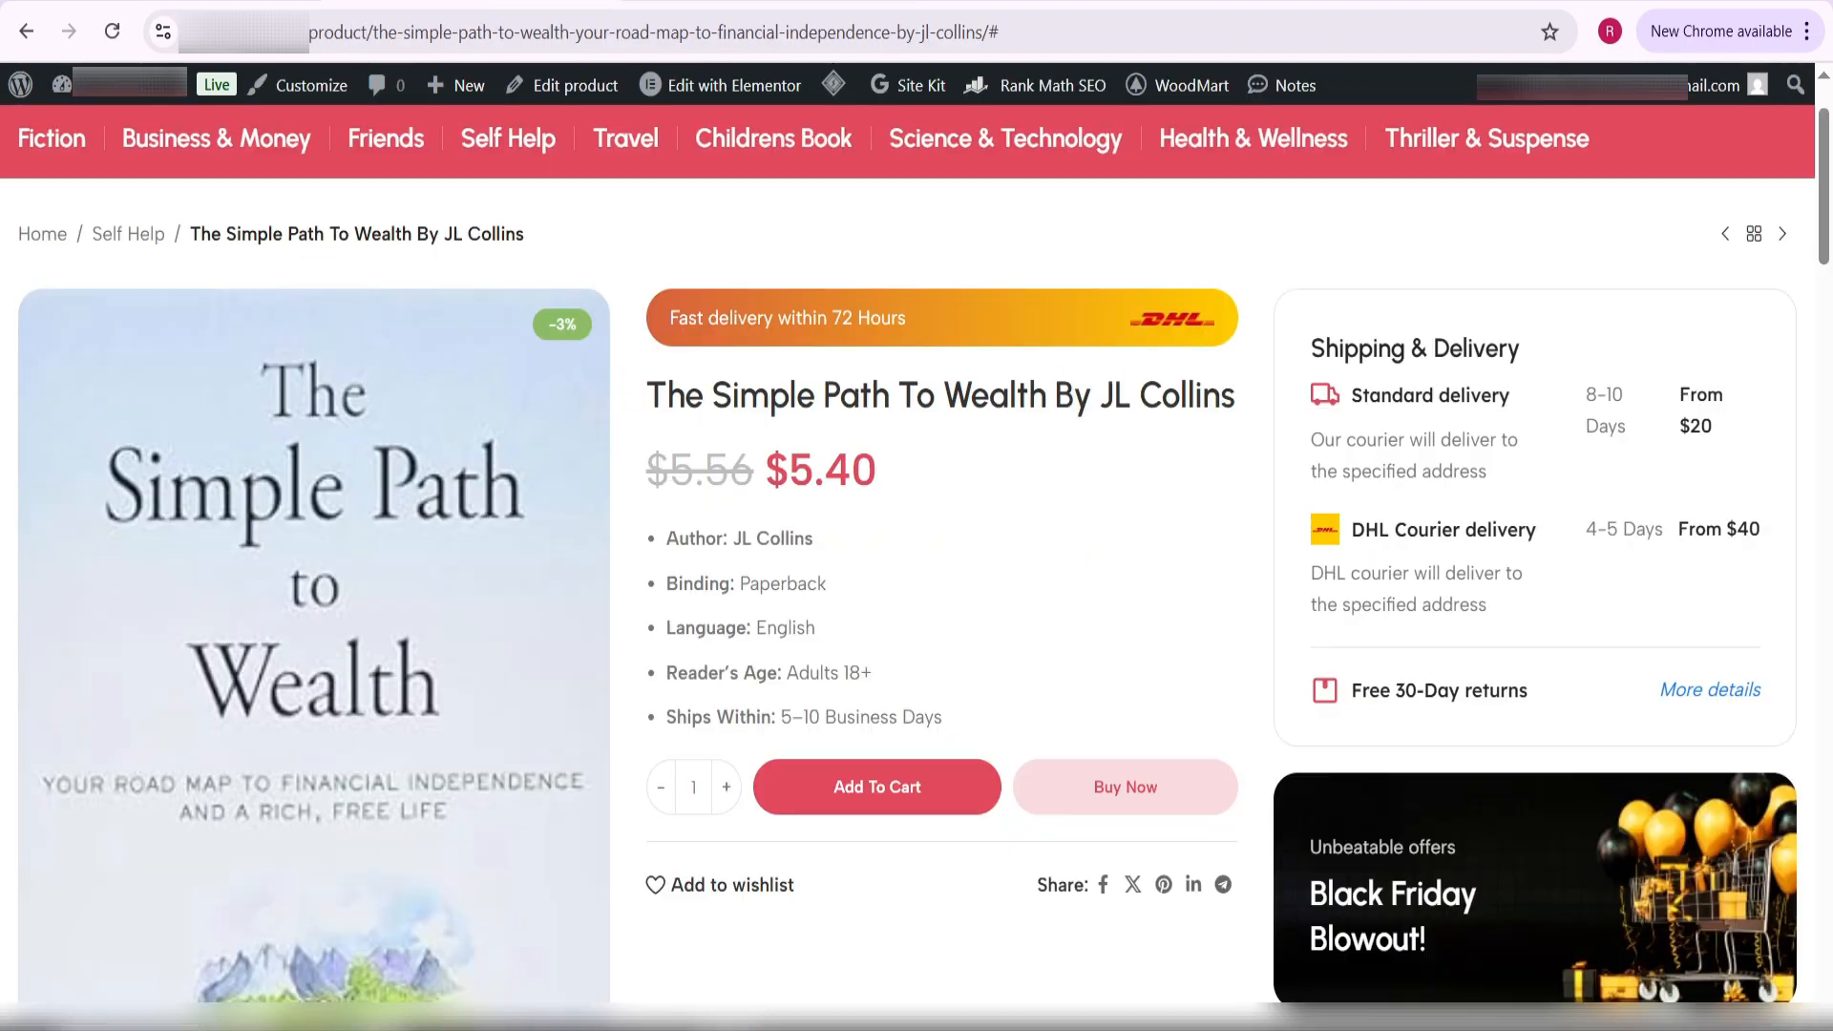
pyautogui.click(113, 32)
pyautogui.scroll(-3, 784, 537)
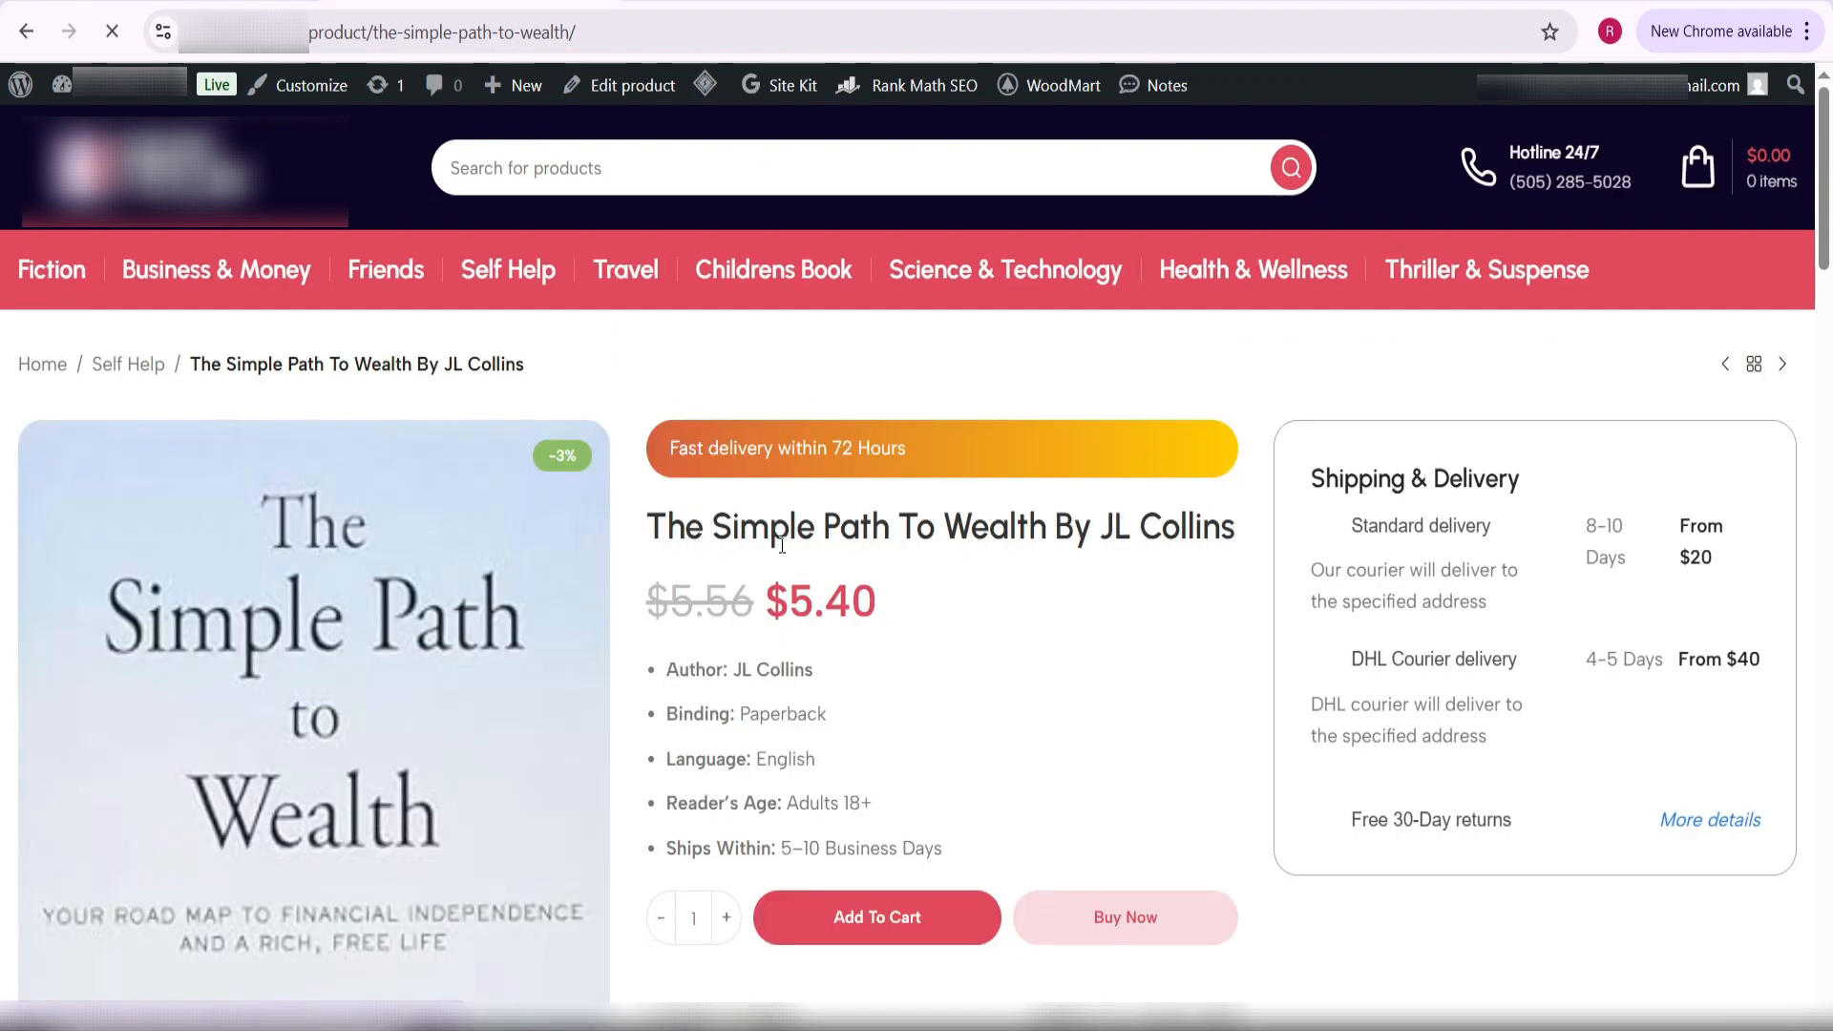
# - Add one copy of The Simple Path To Wealth to the cart and check its Flexible Shipping charge at checkout
pyautogui.scroll(-5, 784, 553)
pyautogui.scroll(-4, 784, 554)
pyautogui.scroll(5, 798, 605)
pyautogui.click(867, 537)
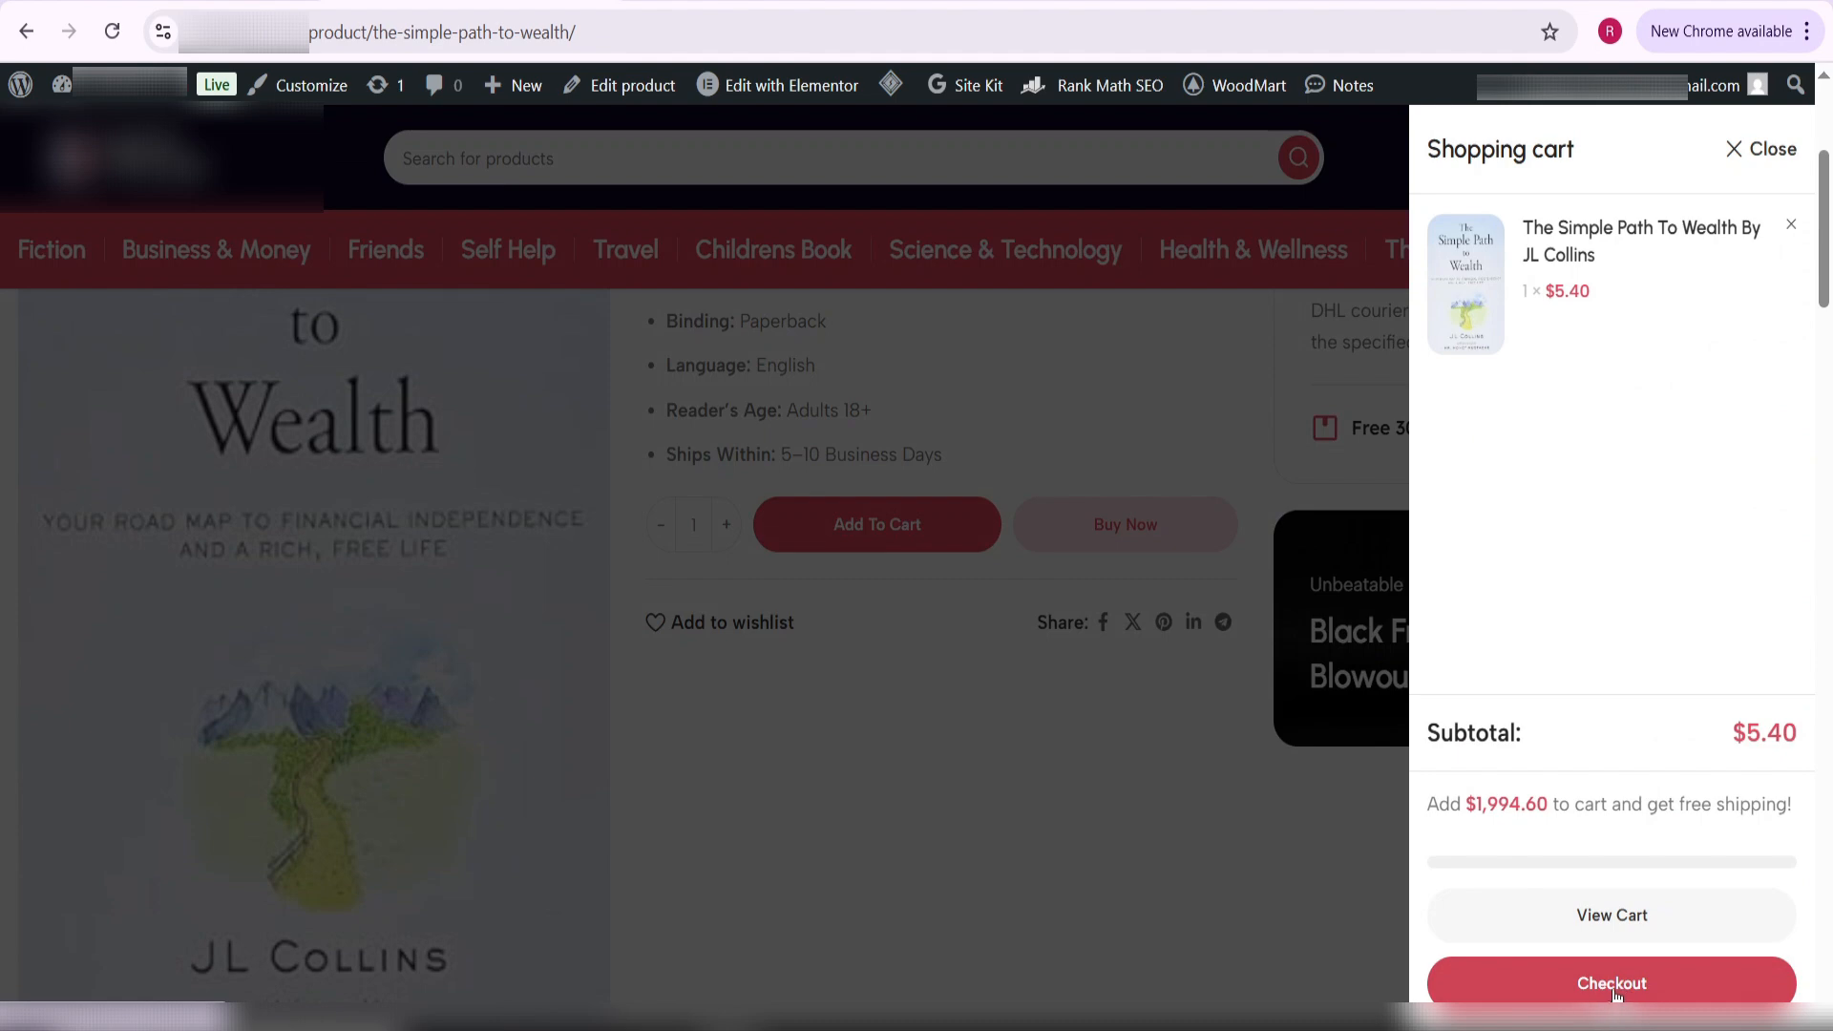
pyautogui.click(1620, 993)
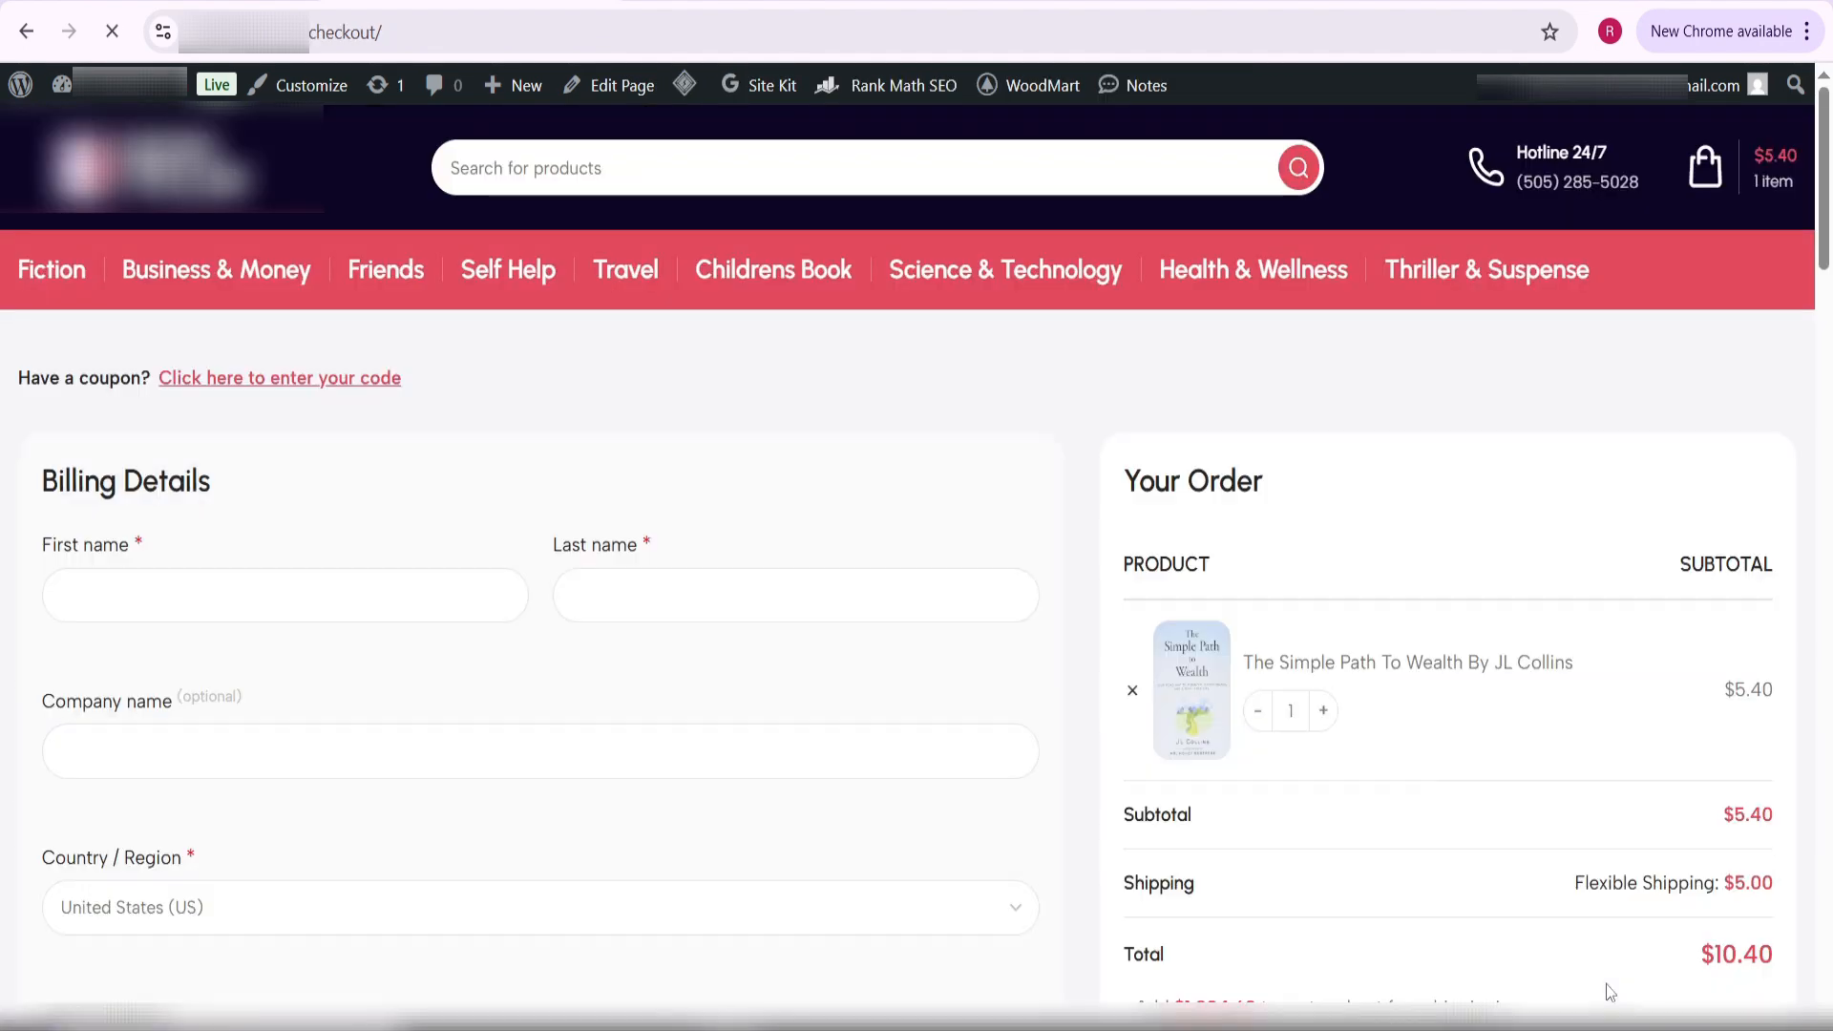
pyautogui.scroll(-1, 1224, 885)
pyautogui.scroll(-1, 1227, 893)
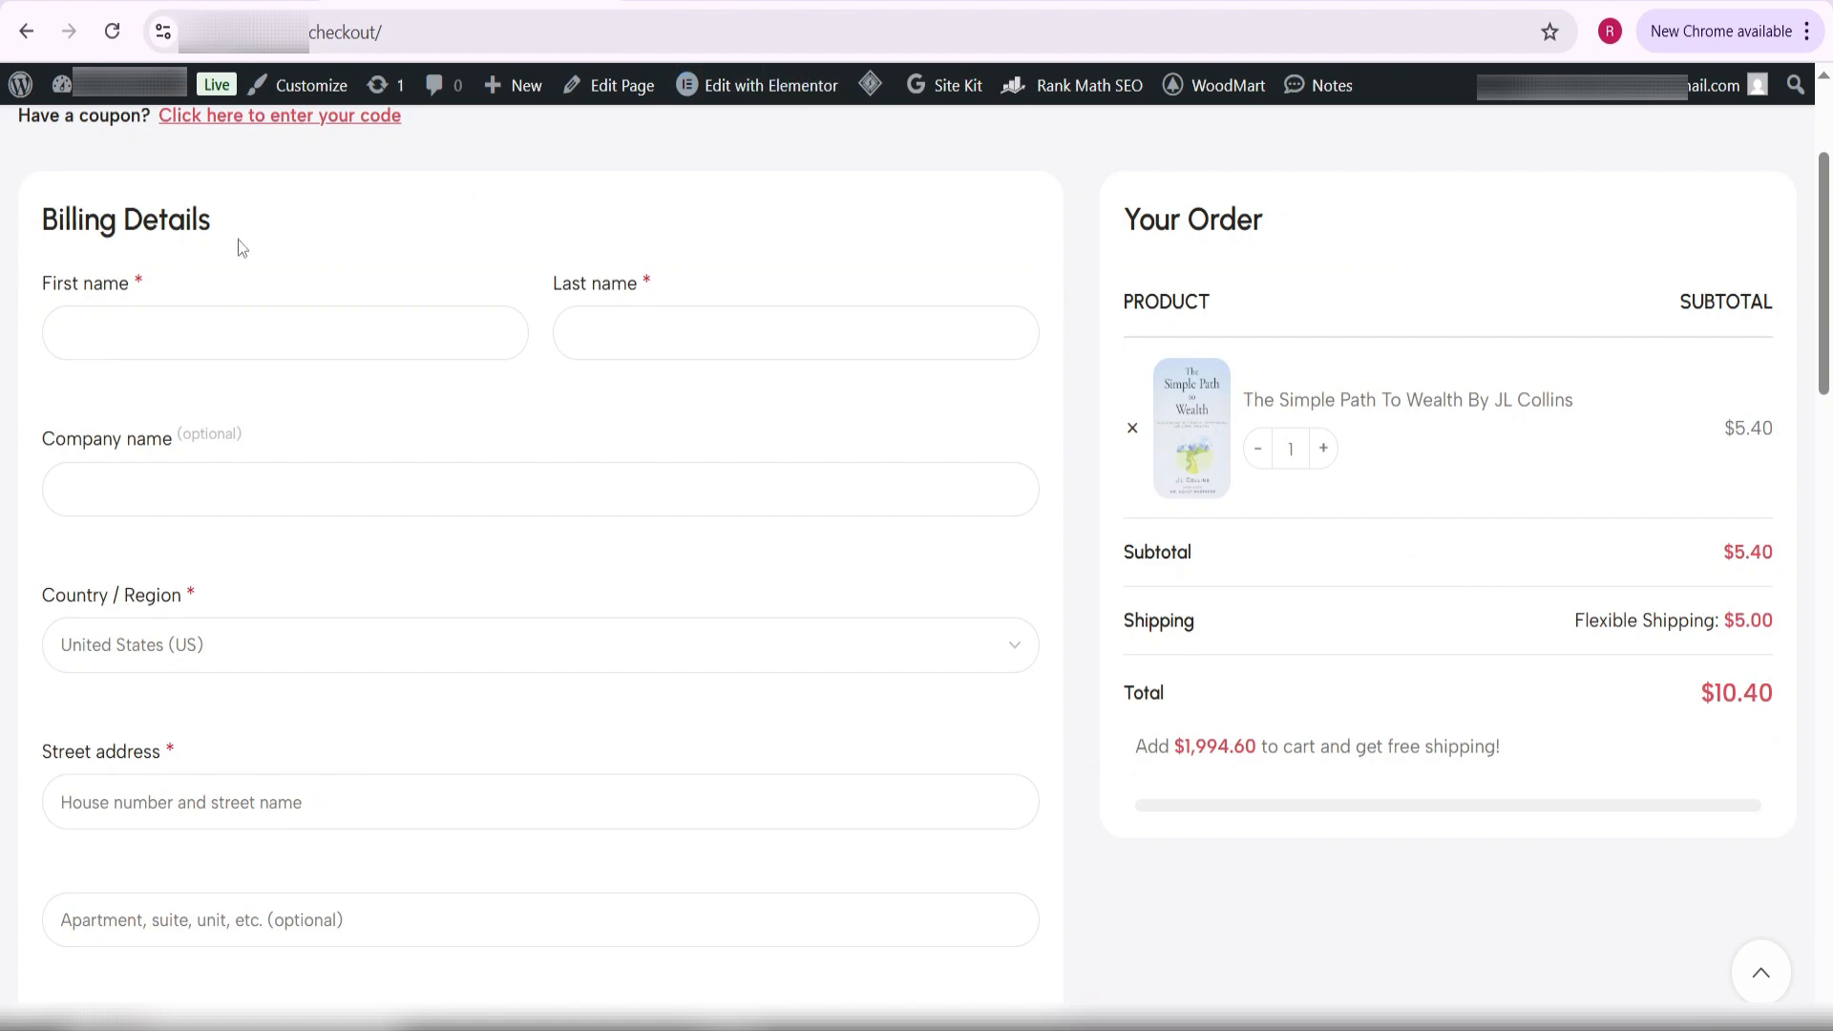
# - Return to the book's product page and check its weight in the additional information
pyautogui.click(26, 32)
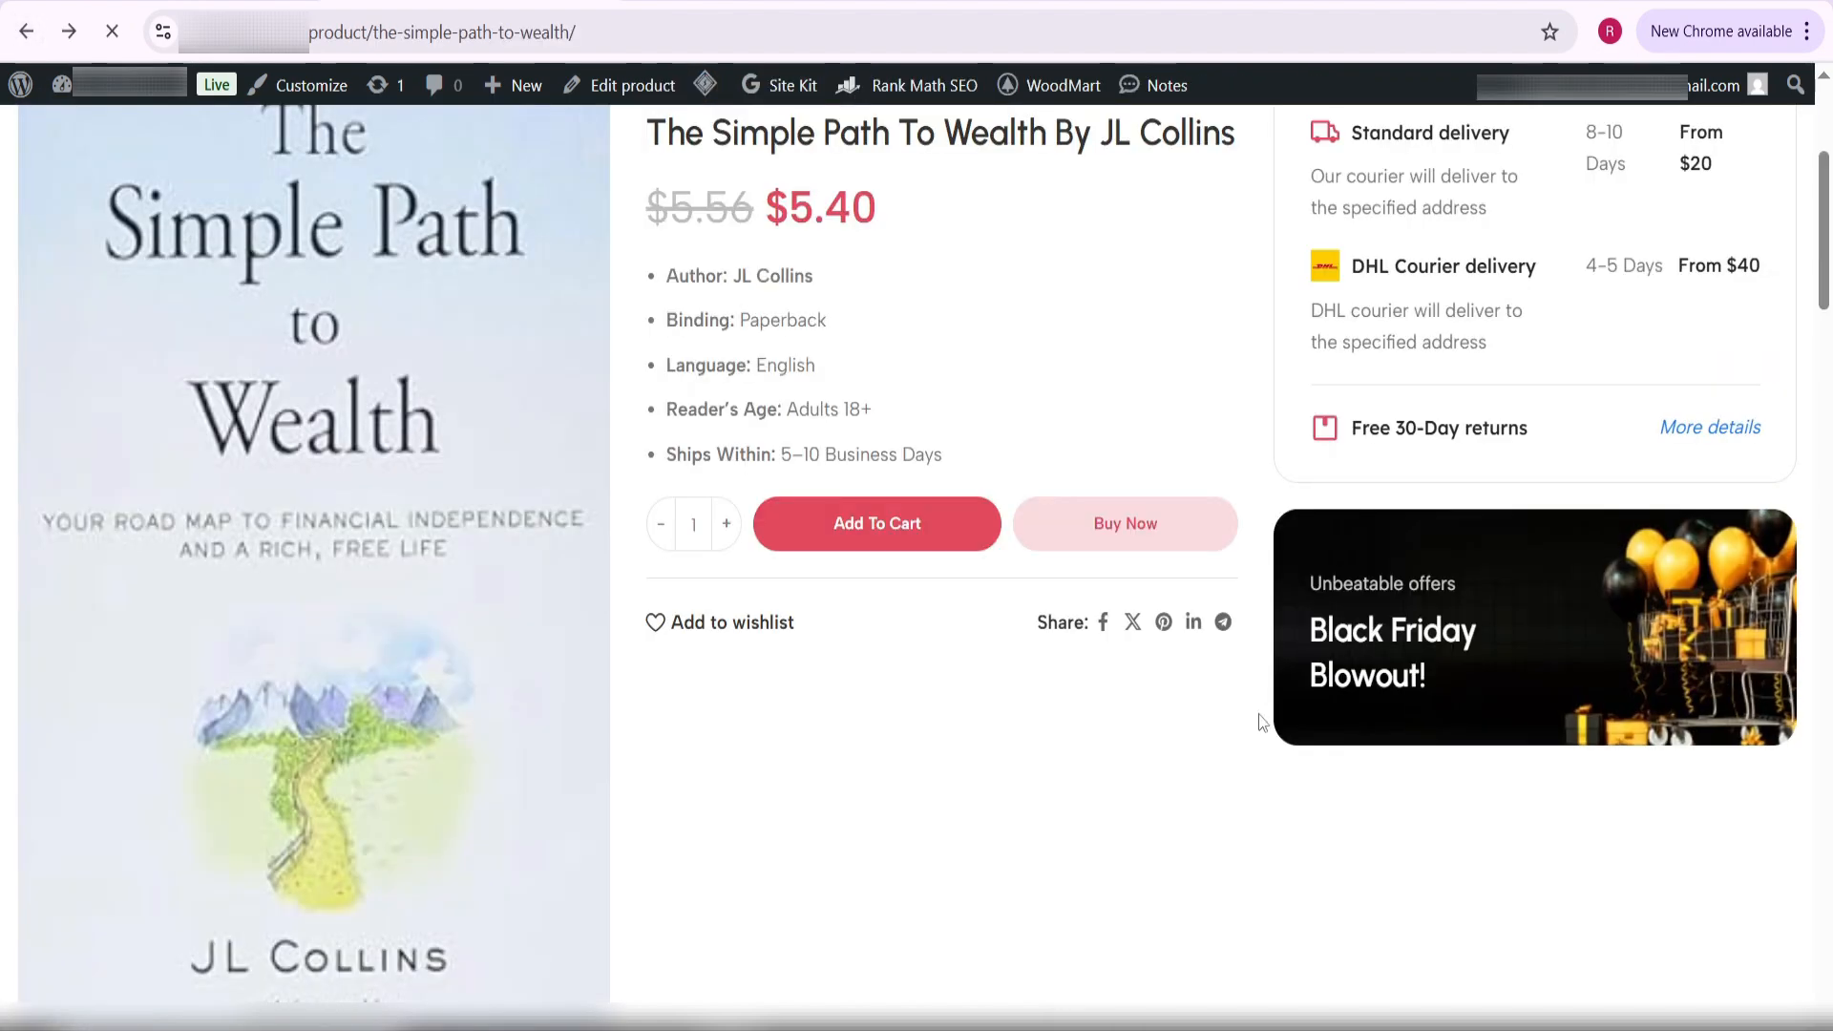
pyautogui.scroll(-9, 906, 687)
pyautogui.click(886, 424)
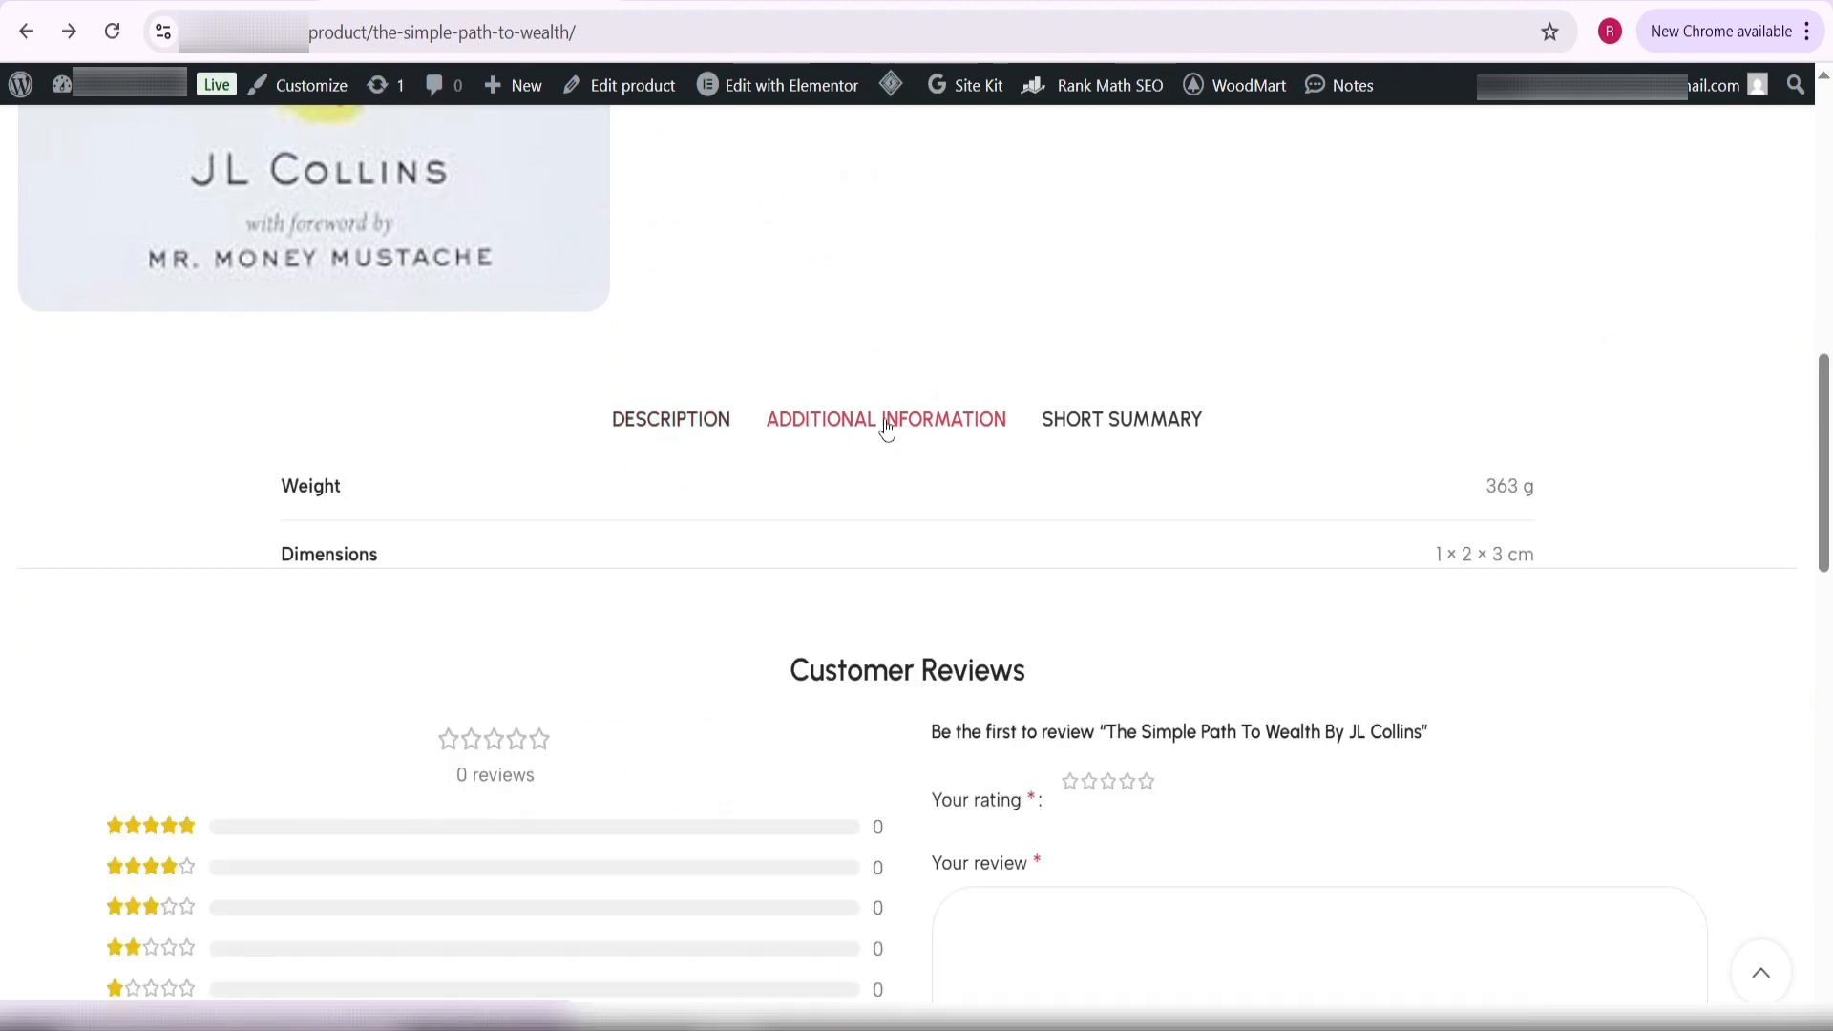
pyautogui.moveTo(1485, 486); pyautogui.dragTo(1535, 557)
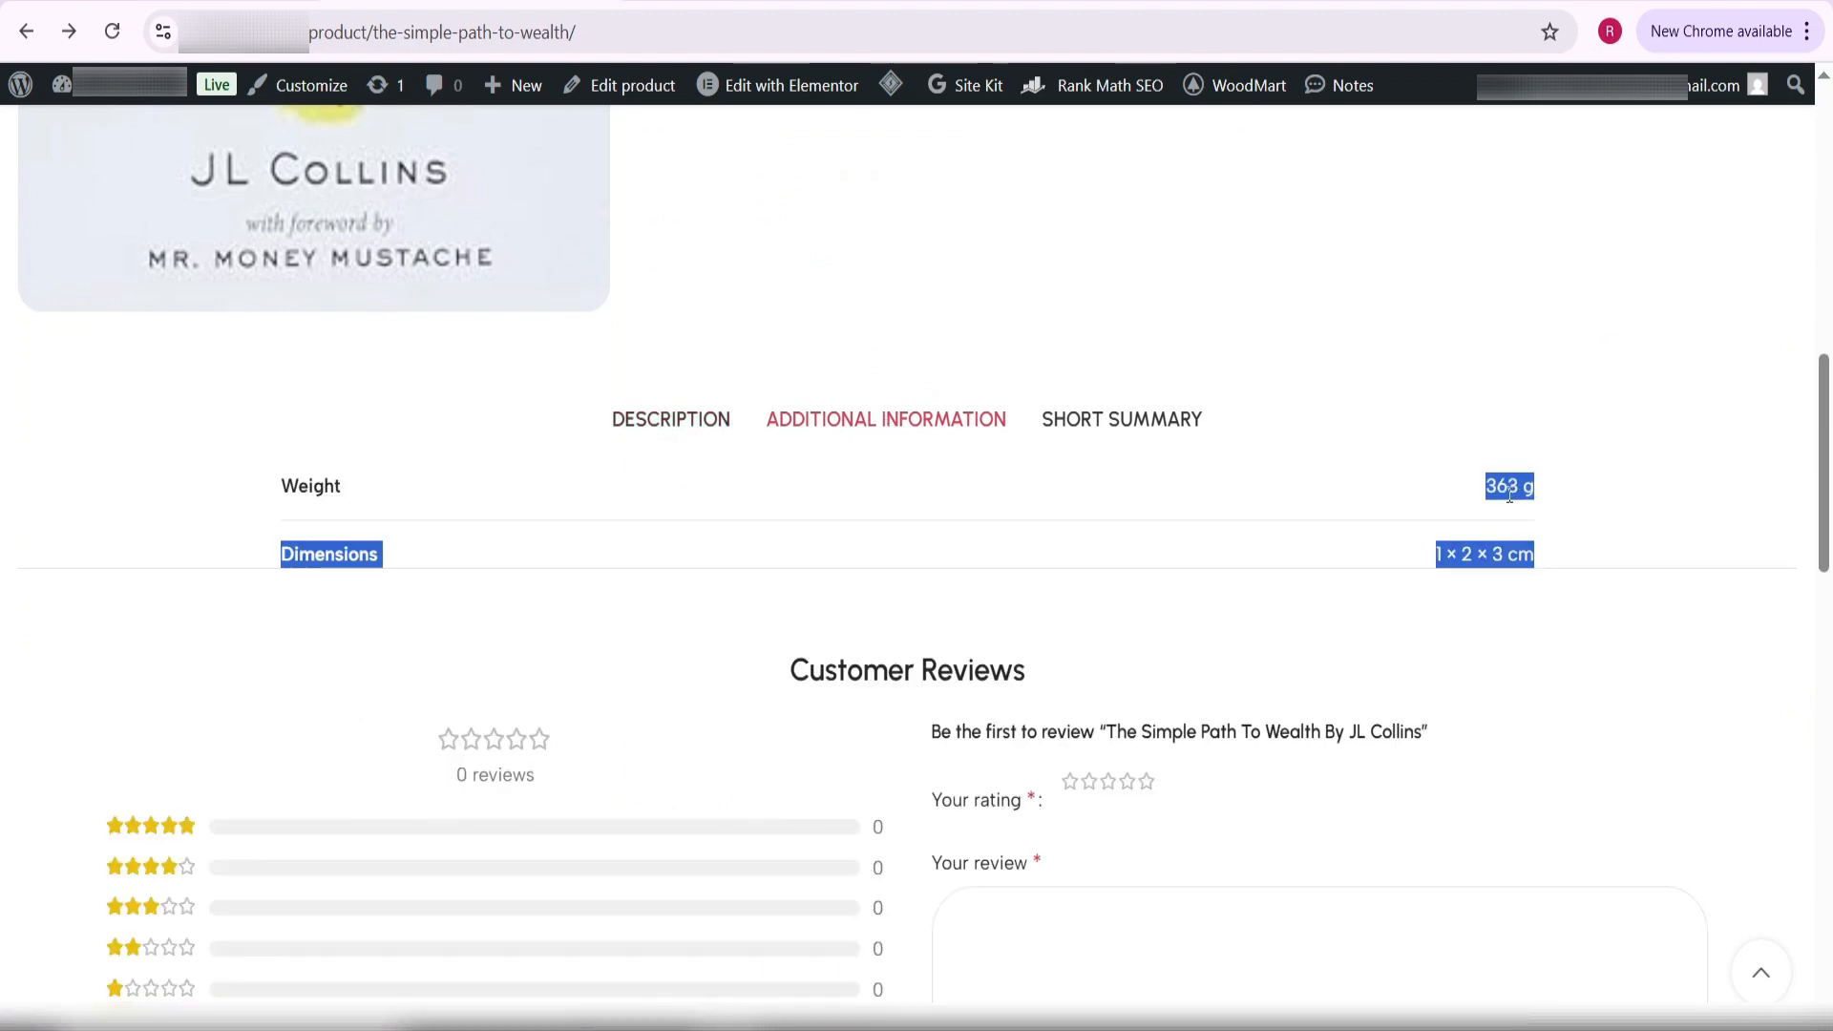
pyautogui.click(1442, 523)
pyautogui.scroll(8, 1323, 647)
pyautogui.scroll(3, 1326, 689)
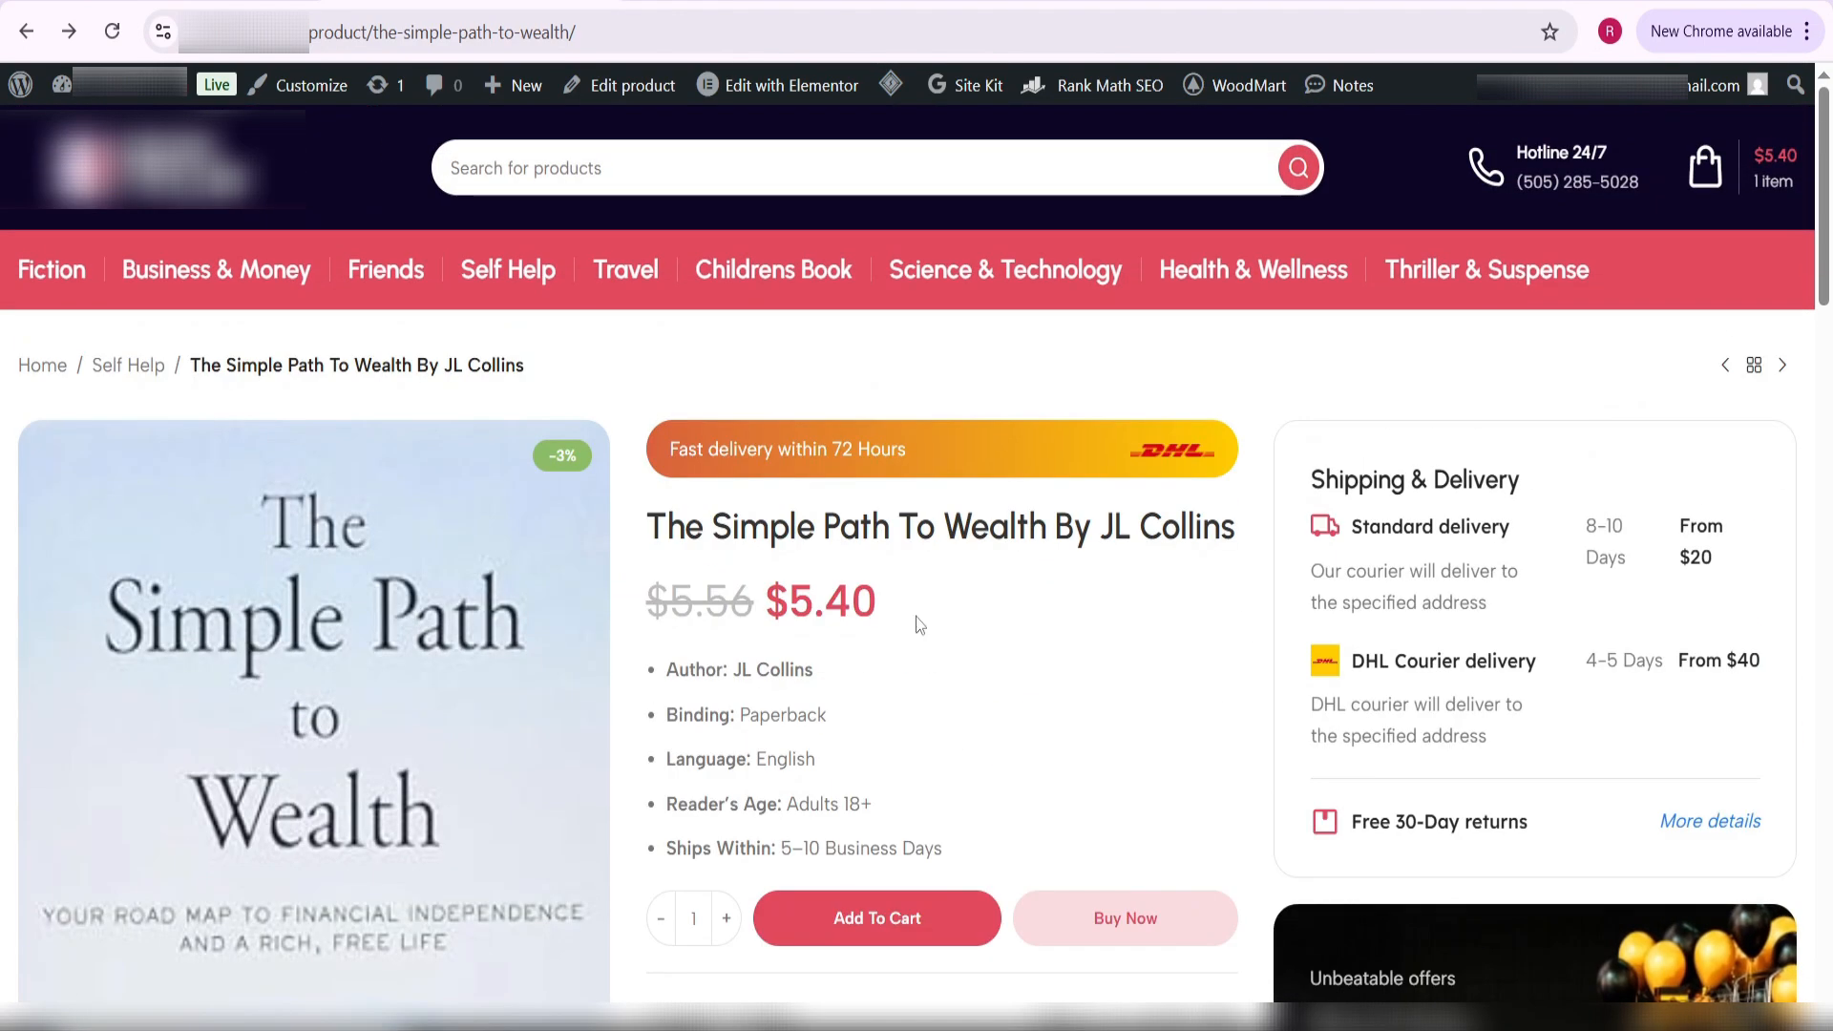